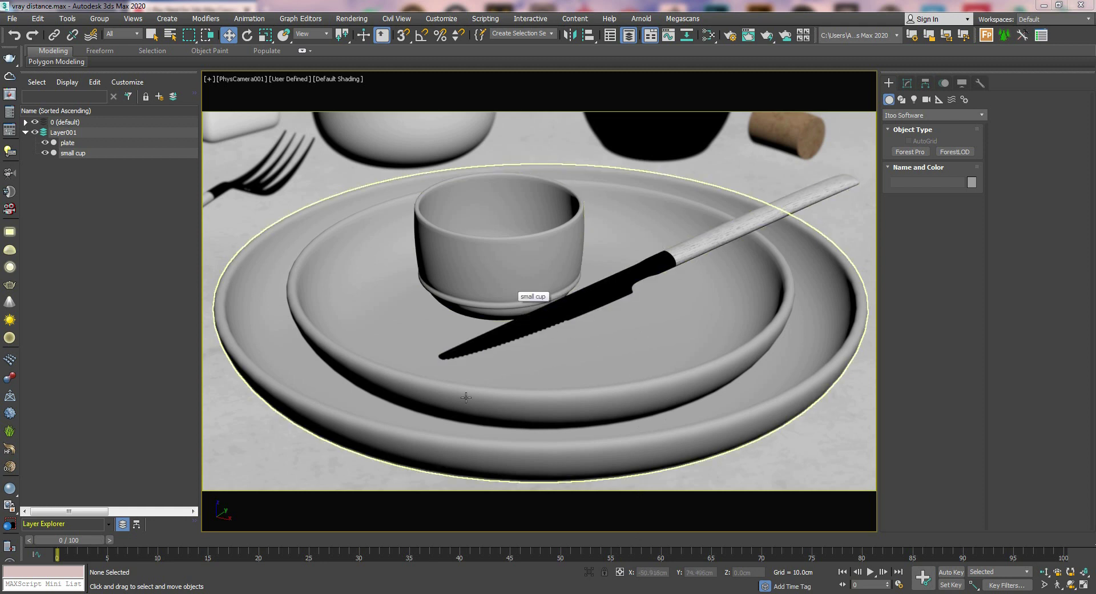
# Move the Slate Material Editor aside, then isolate the plate on its own.
pyautogui.press('m')
pyautogui.scroll(-3, 428, 348)
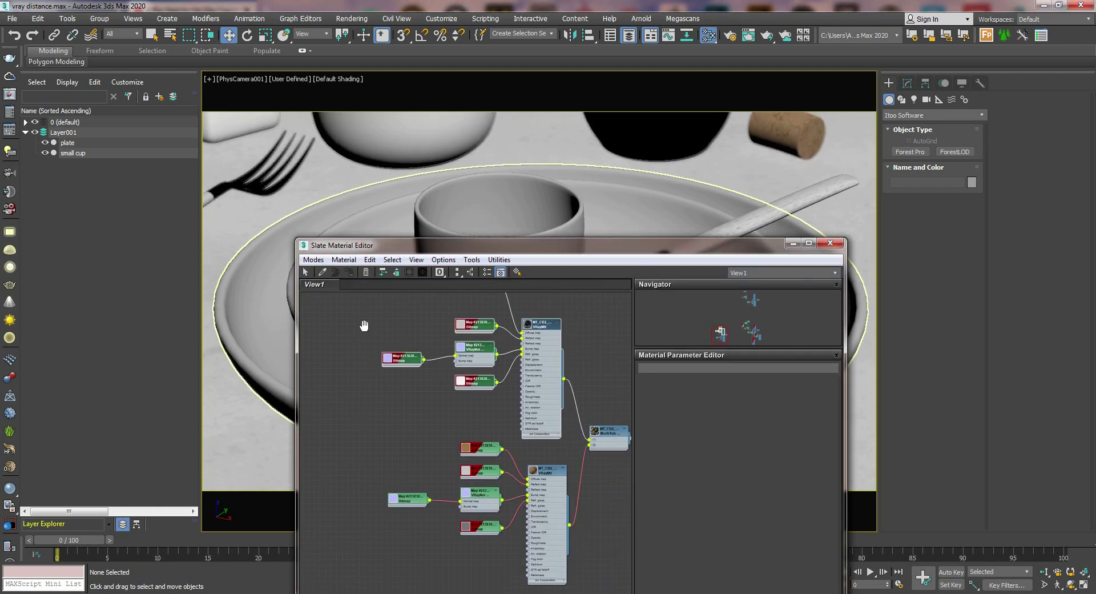
pyautogui.moveTo(632, 280); pyautogui.dragTo(623, 446)
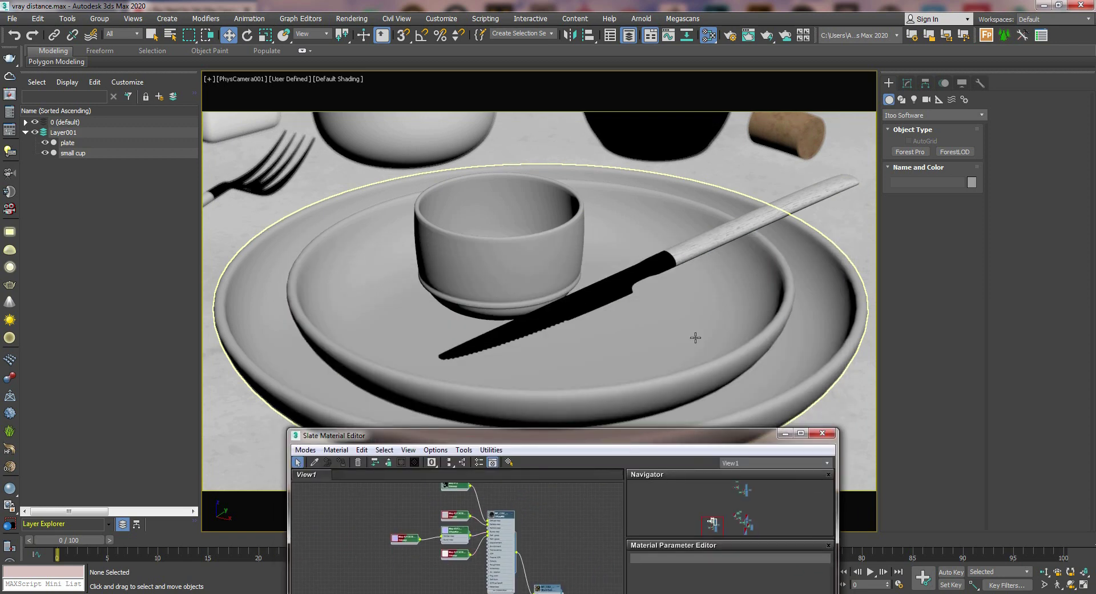
pyautogui.moveTo(539, 440); pyautogui.dragTo(546, 271)
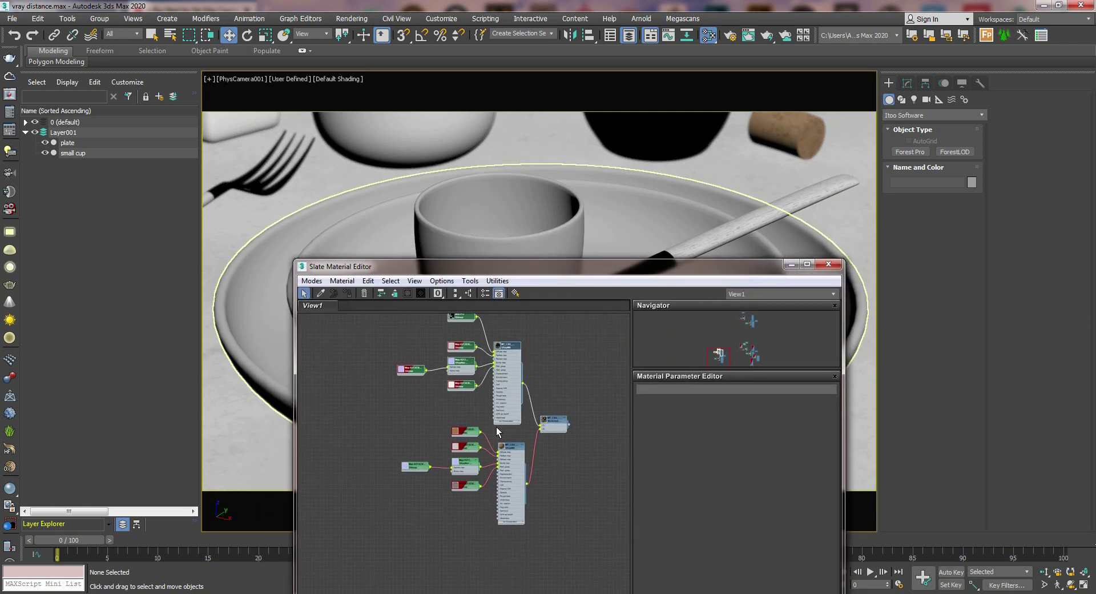
pyautogui.click(790, 267)
pyautogui.click(665, 324)
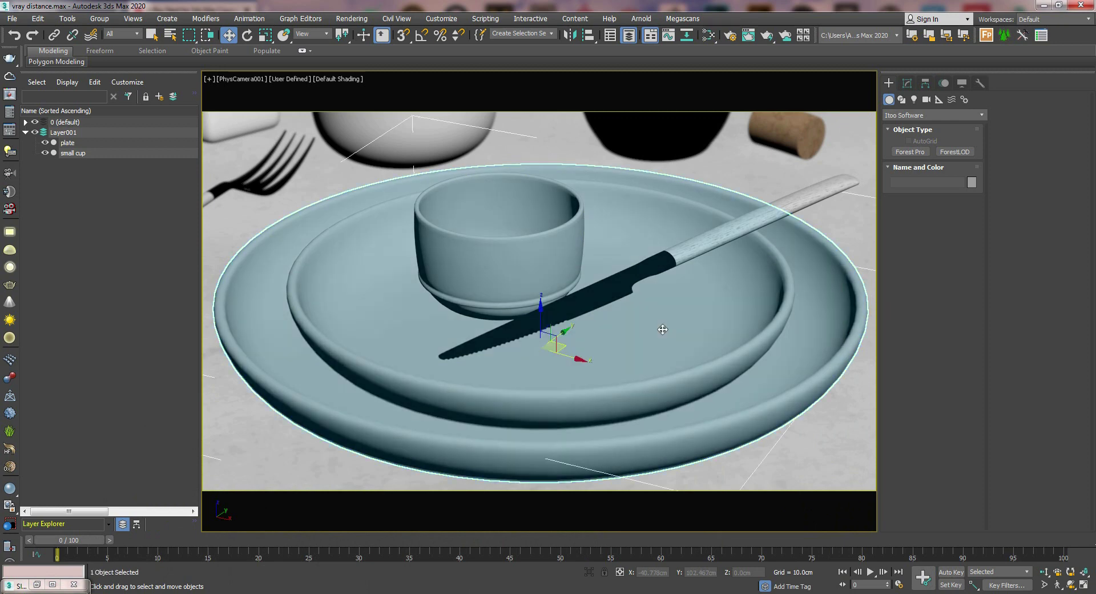
pyautogui.rightClick(648, 325)
pyautogui.click(673, 222)
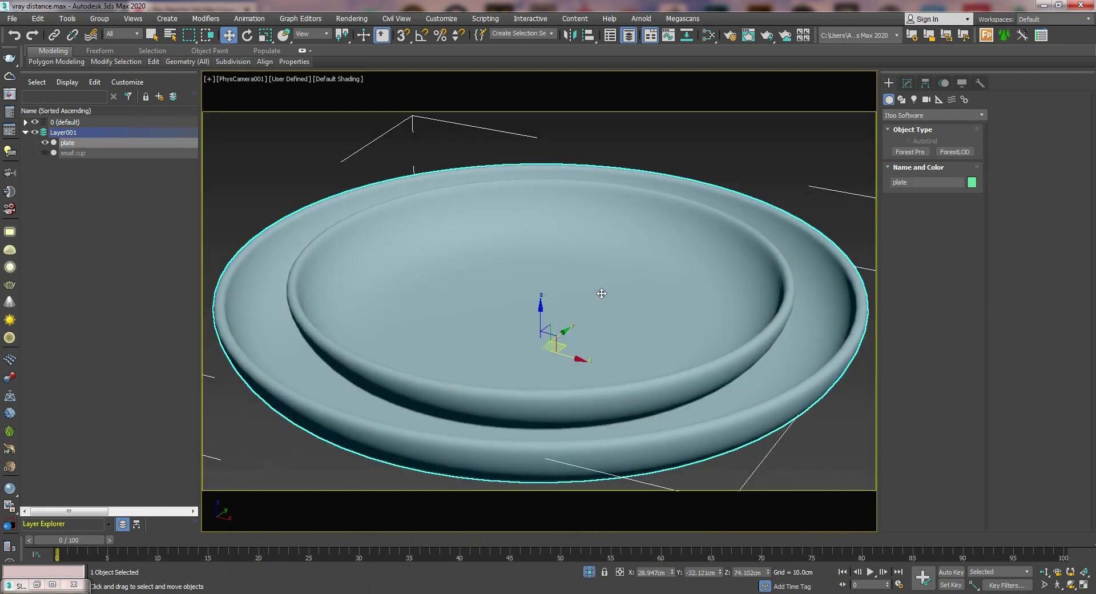
# Orbit the perspective view to inspect the plate's underside, then return to camera view and unhide all.
pyautogui.press('p')
pyautogui.press('z')
pyautogui.keyDown('alt'); pyautogui.moveTo(561, 285); pyautogui.dragTo(521, 240, button='middle'); pyautogui.keyUp('alt')
pyautogui.scroll(5, 560, 306)
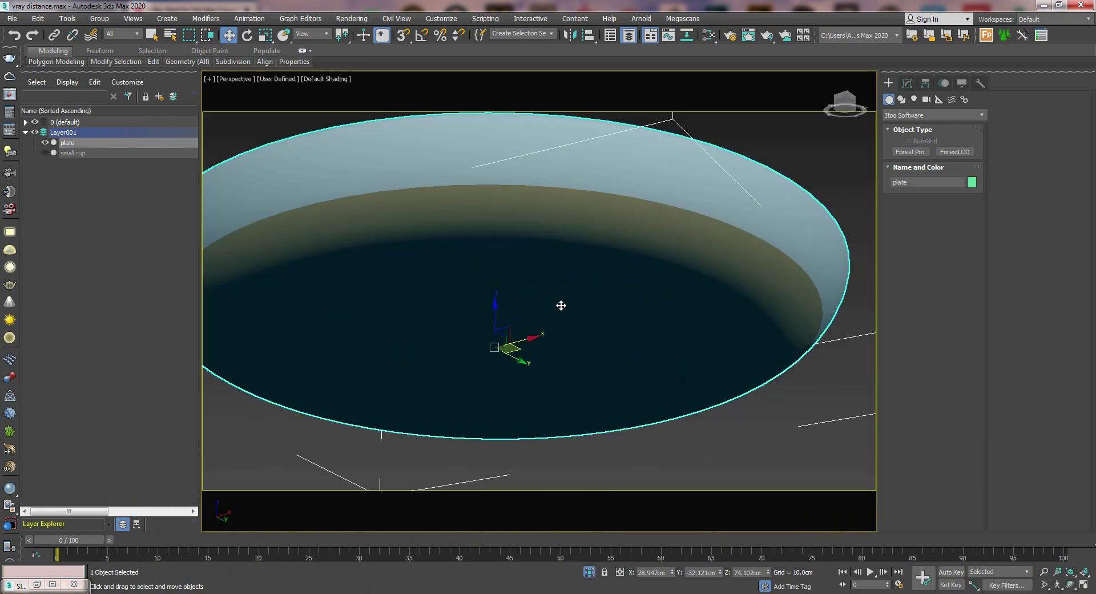
pyautogui.keyDown('alt'); pyautogui.moveTo(560, 305); pyautogui.dragTo(538, 342, button='middle'); pyautogui.keyUp('alt')
pyautogui.scroll(-2, 612, 235)
pyautogui.press('c')
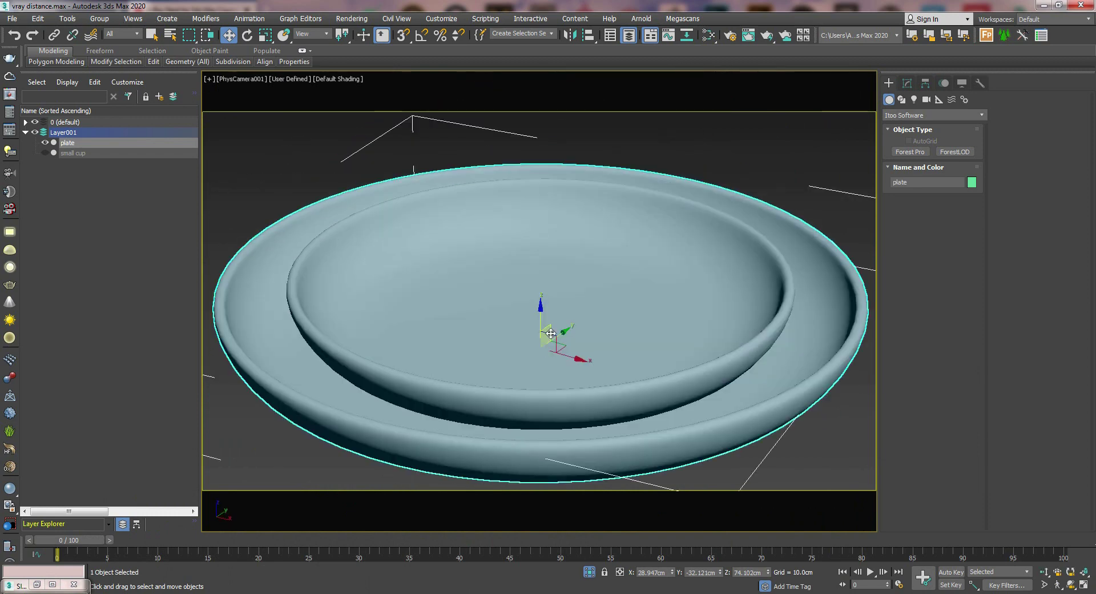
pyautogui.rightClick(551, 334)
pyautogui.click(599, 233)
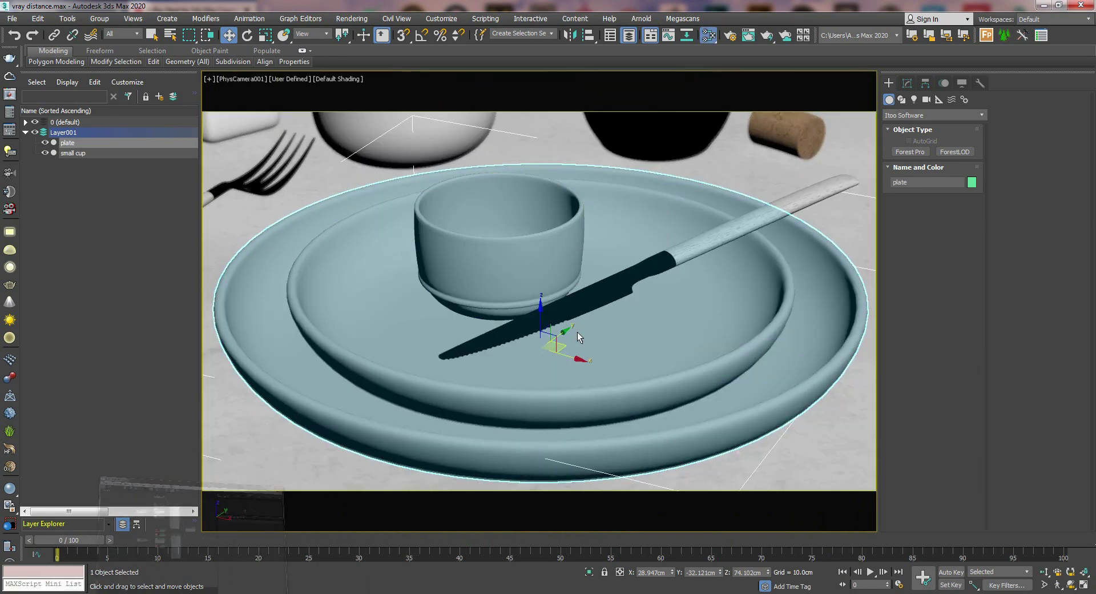
# Reopen the Slate Material Editor and move the upper material node group up and left.
pyautogui.press('m')
pyautogui.moveTo(502, 342); pyautogui.dragTo(579, 400, button='middle')
pyautogui.scroll(4, 579, 400)
pyautogui.moveTo(593, 339); pyautogui.dragTo(410, 484)
pyautogui.scroll(-2, 543, 453)
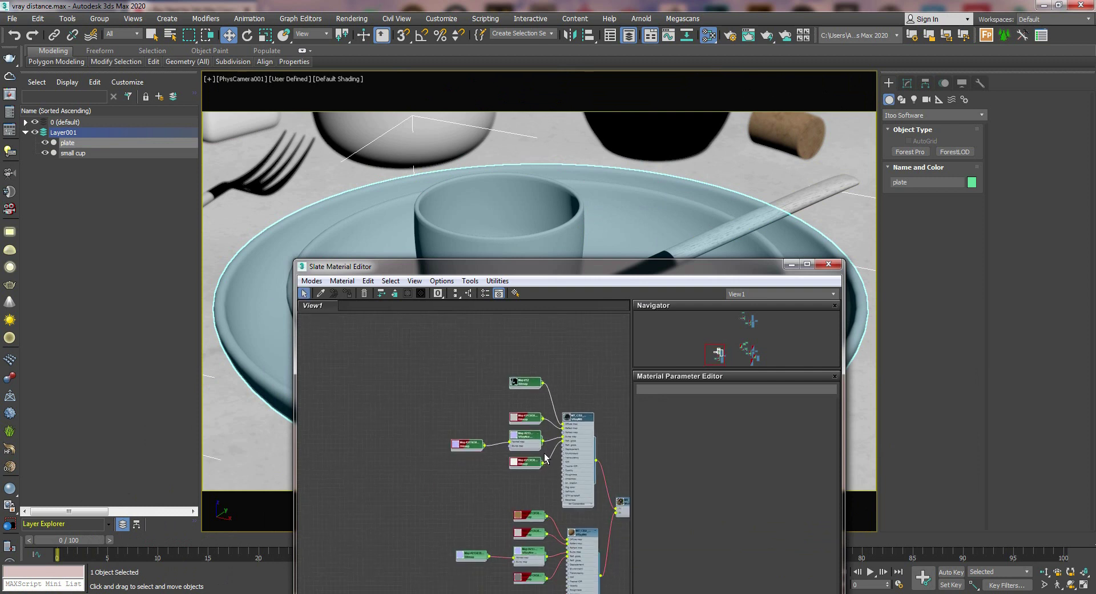
pyautogui.moveTo(576, 419); pyautogui.dragTo(532, 393)
pyautogui.scroll(-1, 531, 397)
pyautogui.moveTo(491, 397); pyautogui.dragTo(512, 416, button='middle')
pyautogui.scroll(4, 512, 416)
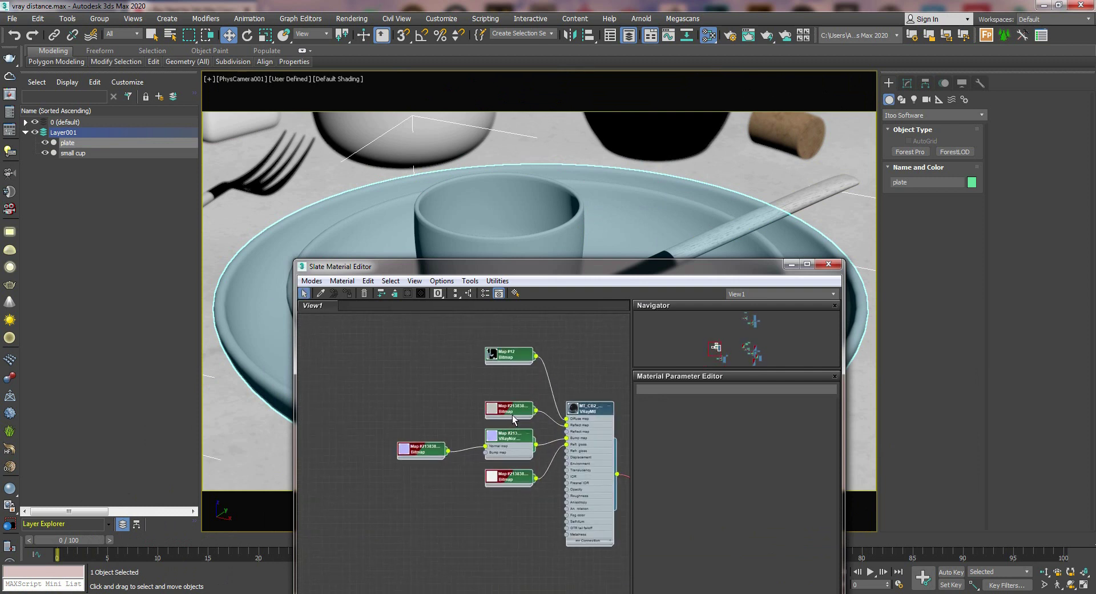
pyautogui.hotkey('ctrl', 'a')
# Run a test render in the V-Ray frame buffer and close the material editor.
pyautogui.click(11, 94)
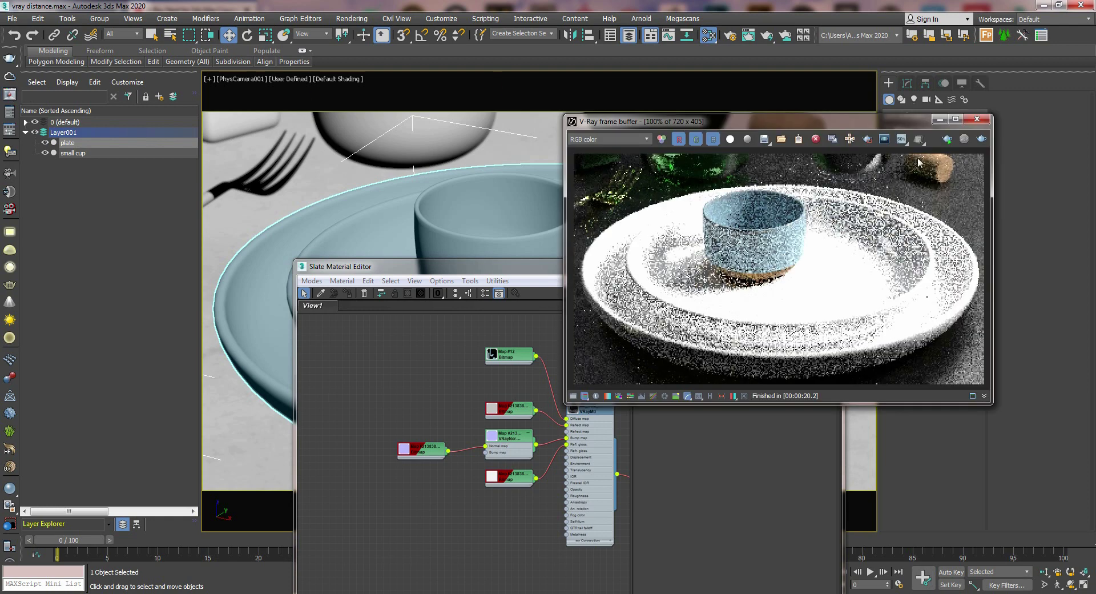
pyautogui.click(948, 140)
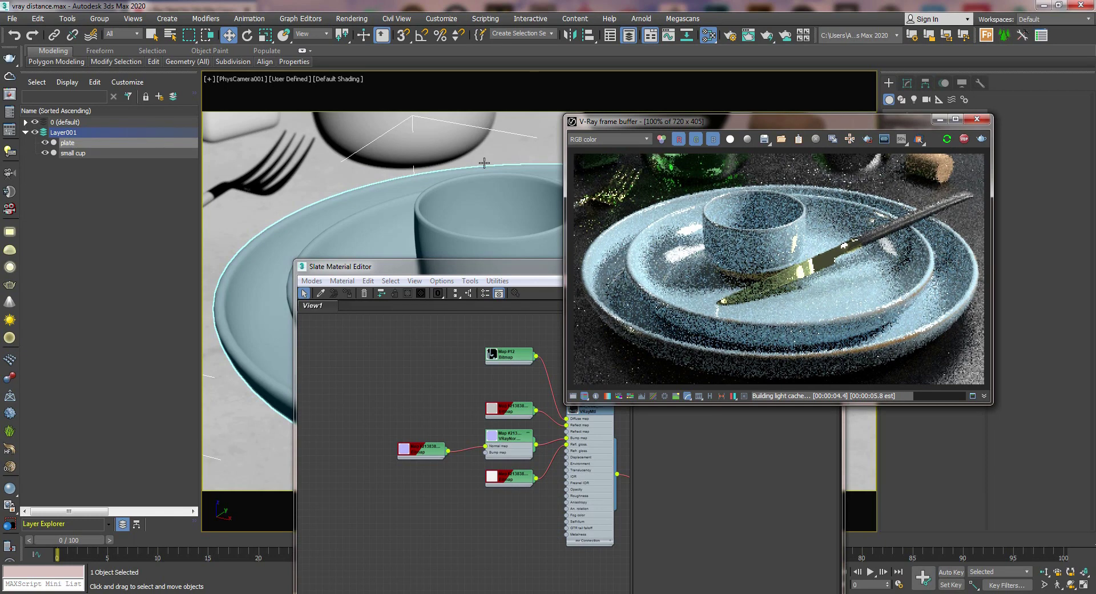
pyautogui.moveTo(740, 128); pyautogui.dragTo(803, 98)
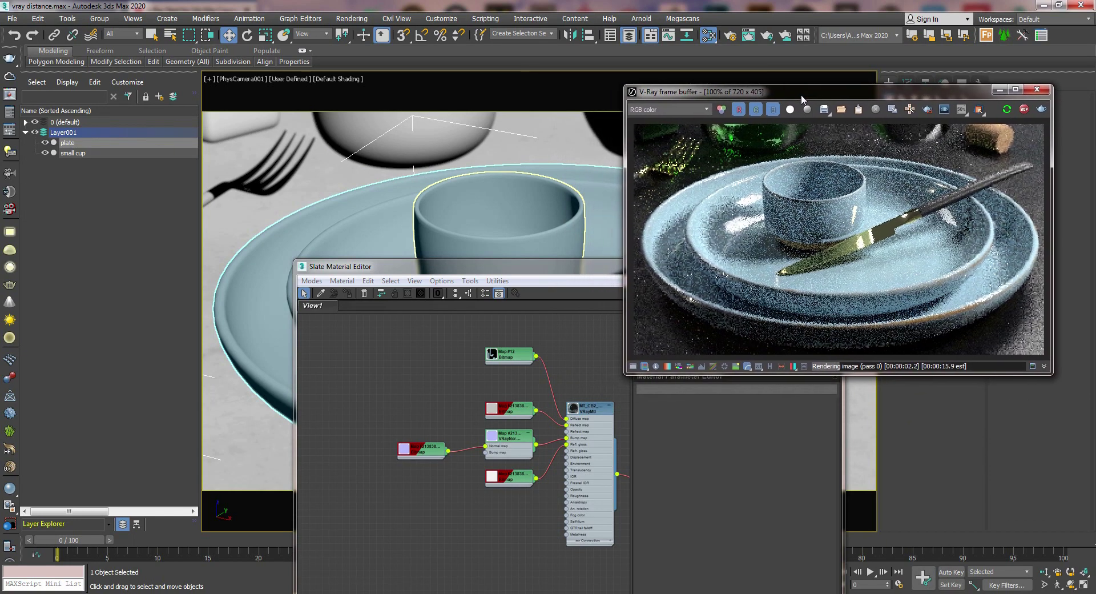
pyautogui.moveTo(573, 268); pyautogui.dragTo(465, 378)
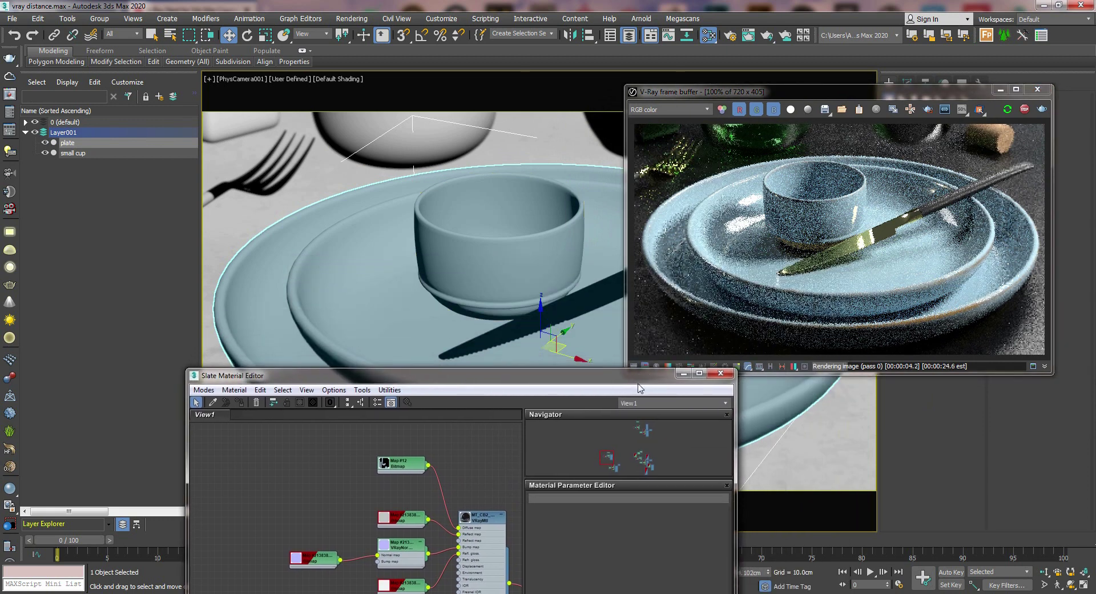
pyautogui.click(721, 372)
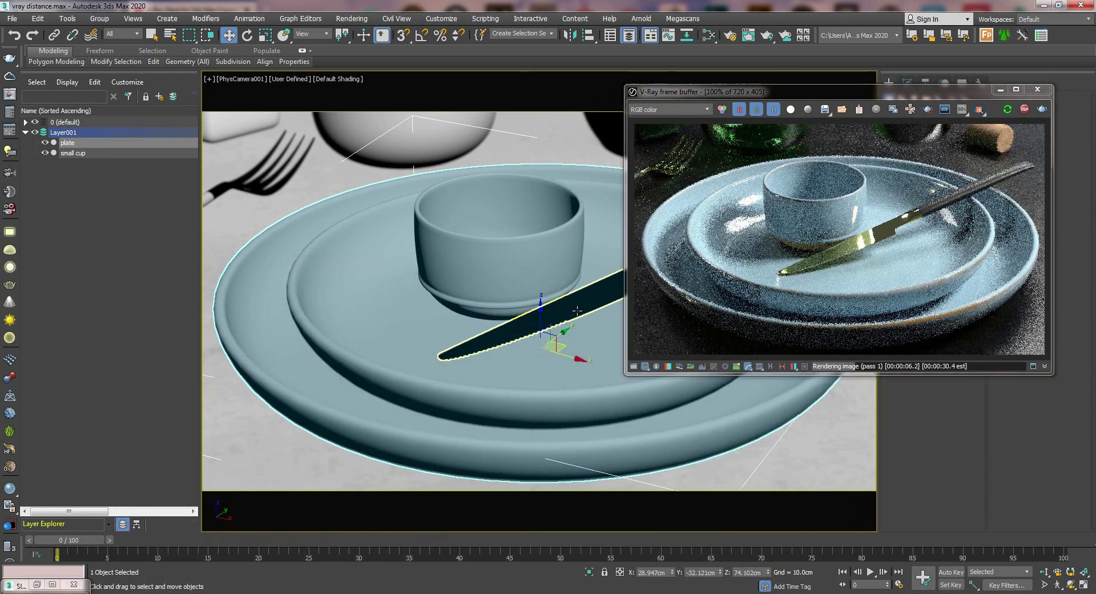
# Hide the knife, then open the material editor with the small cup selected.
pyautogui.click(528, 302)
pyautogui.rightClick(528, 301)
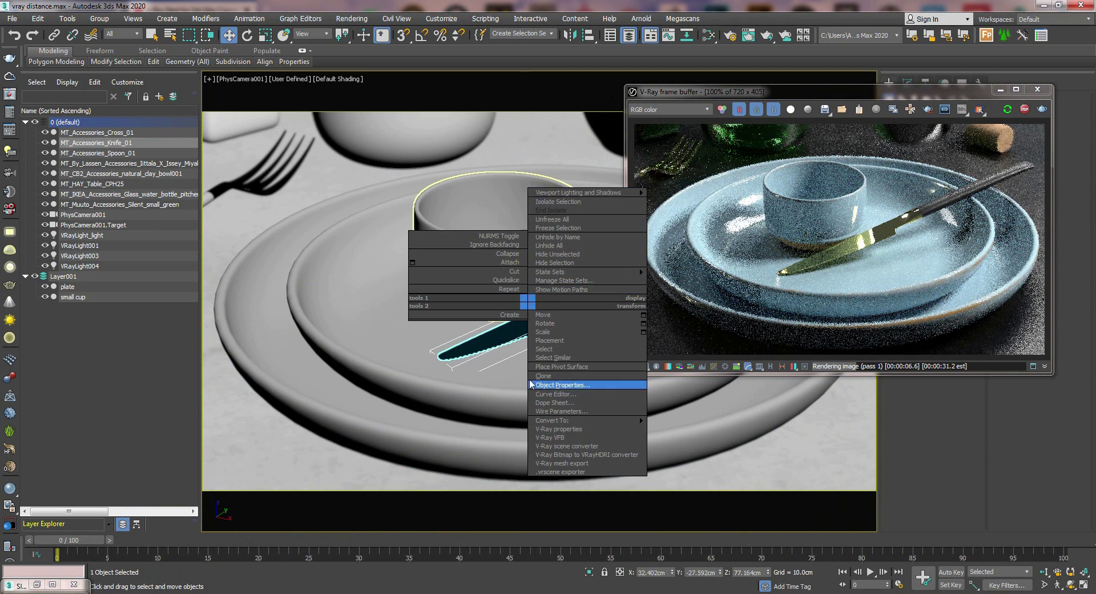
pyautogui.click(571, 263)
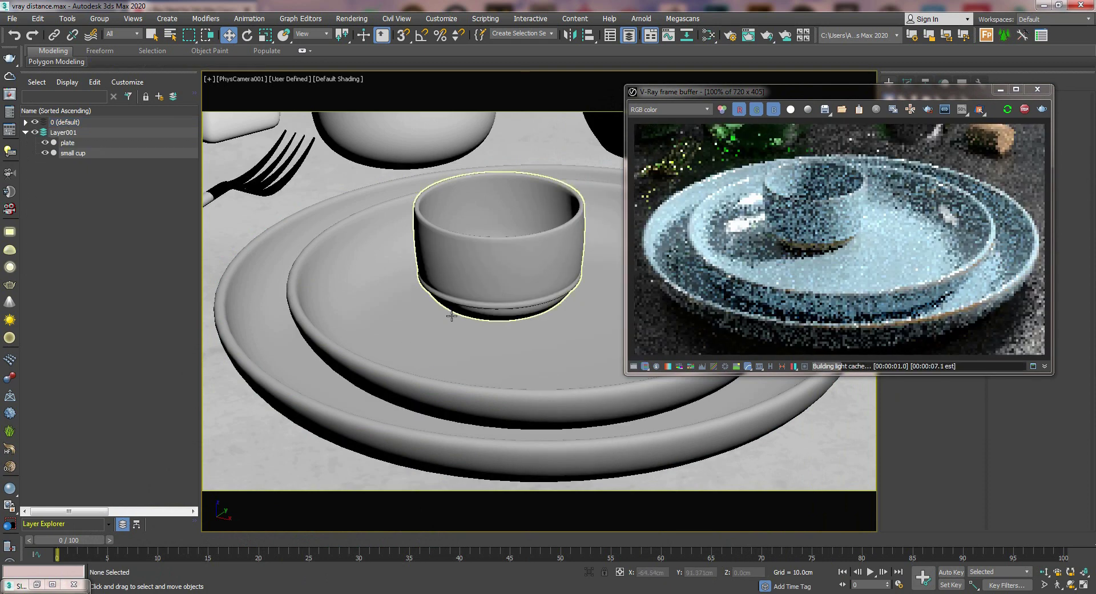
pyautogui.click(490, 307)
pyautogui.press('m')
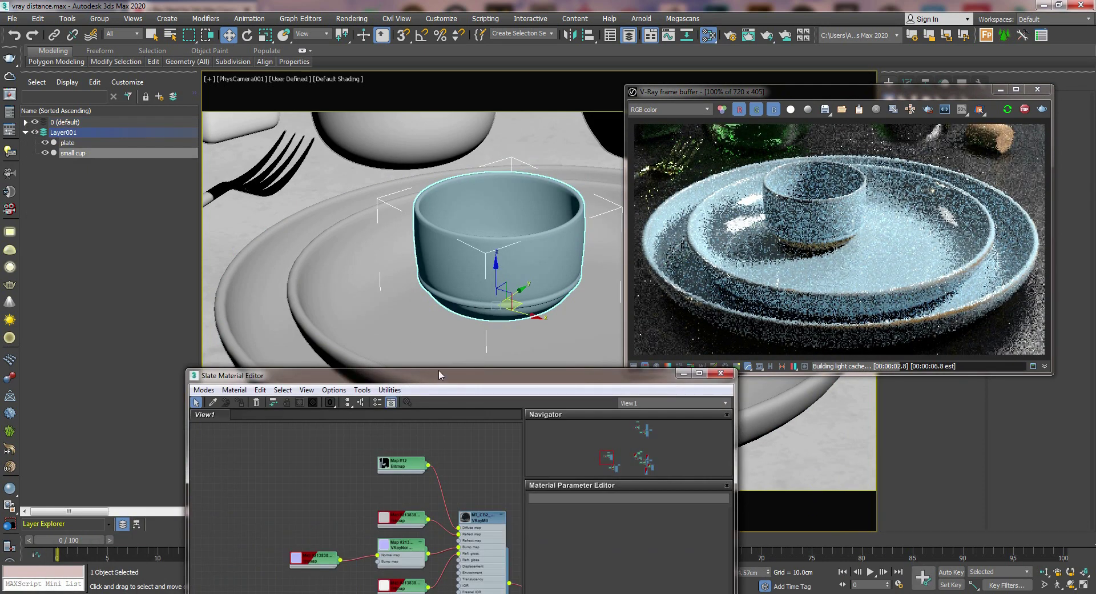
pyautogui.moveTo(473, 381); pyautogui.dragTo(365, 200)
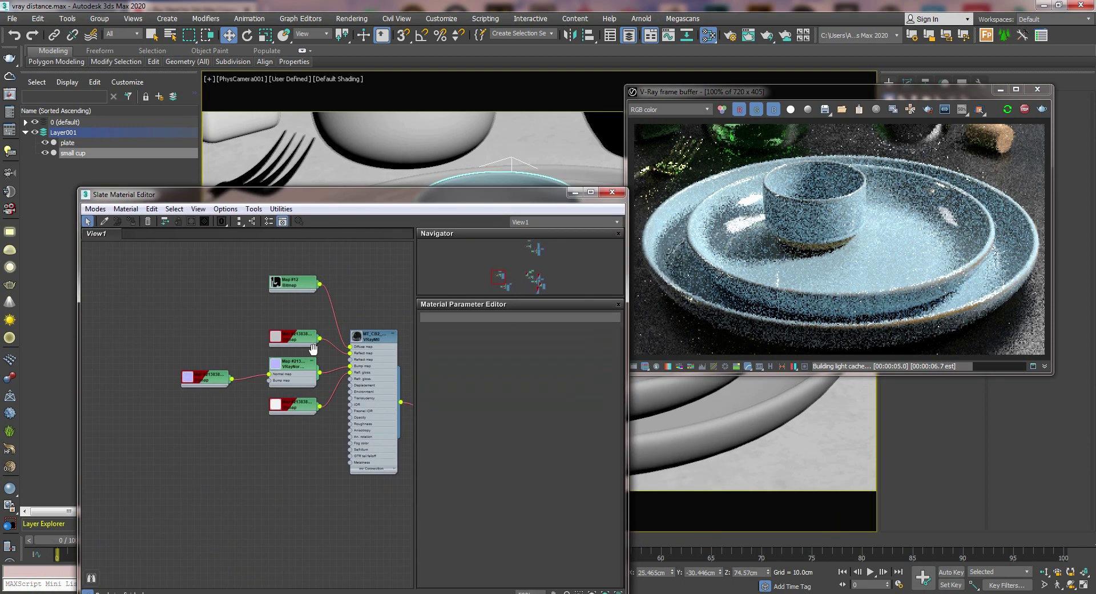
# Create a VRayDistanceTex map node from the V-Ray maps menu and wire it into the VRayMtl.
pyautogui.scroll(2, 268, 351)
pyautogui.rightClick(266, 349)
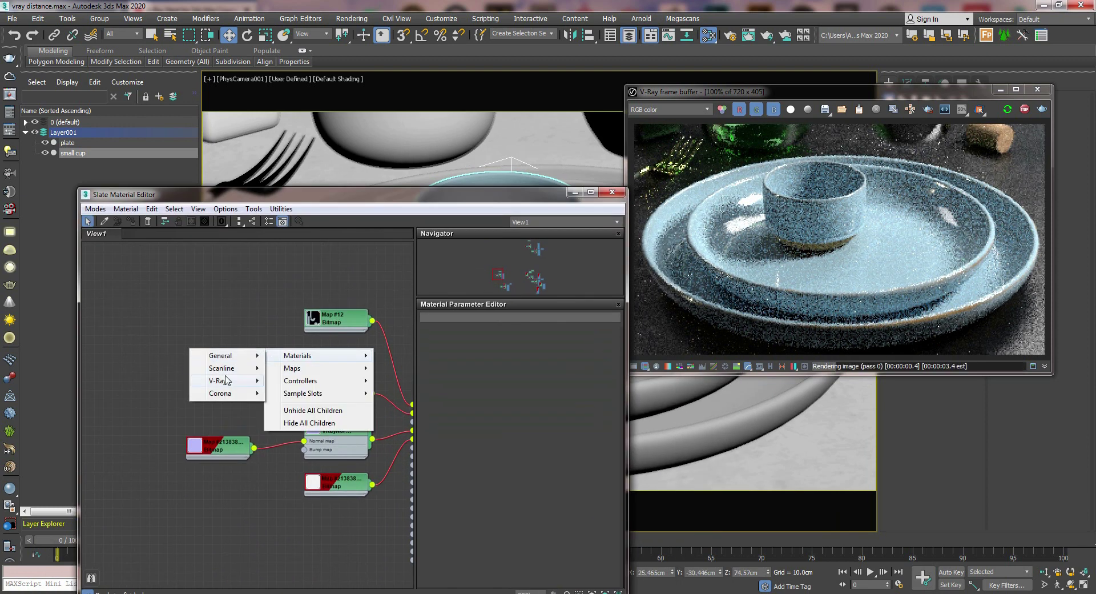
pyautogui.moveTo(297, 368)
pyautogui.moveTo(215, 420)
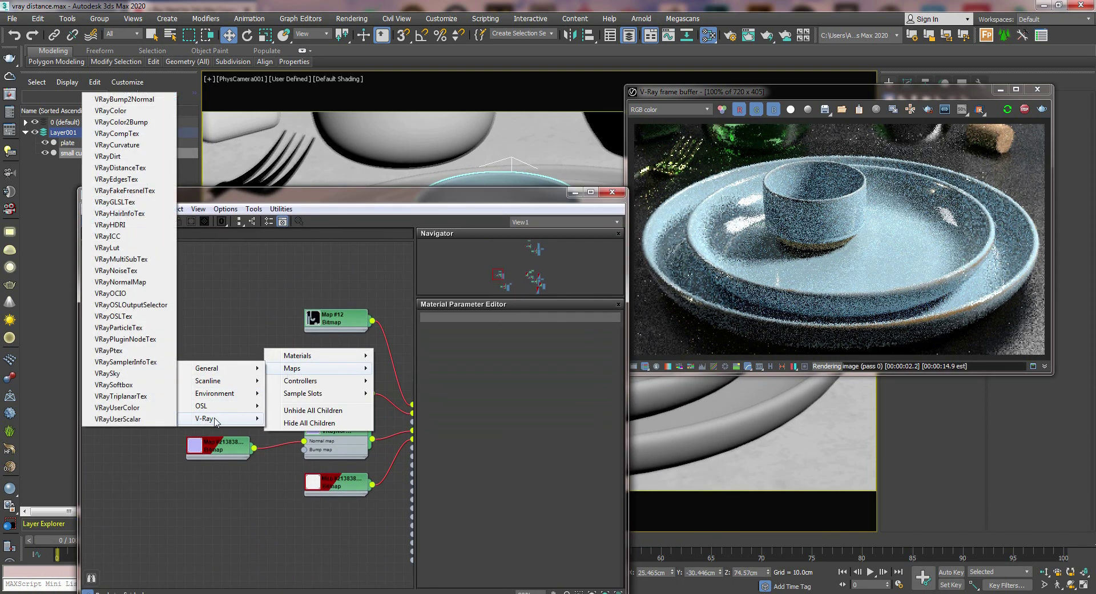
pyautogui.click(121, 170)
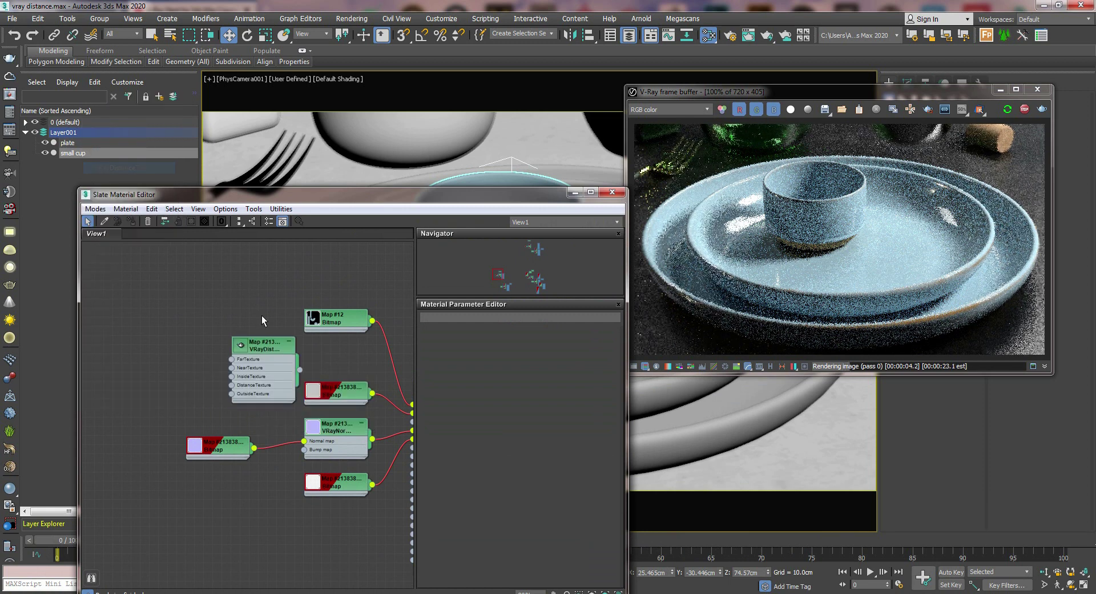
pyautogui.moveTo(308, 367); pyautogui.dragTo(239, 342, button='middle')
pyautogui.scroll(2, 239, 342)
pyautogui.moveTo(226, 346); pyautogui.dragTo(368, 390)
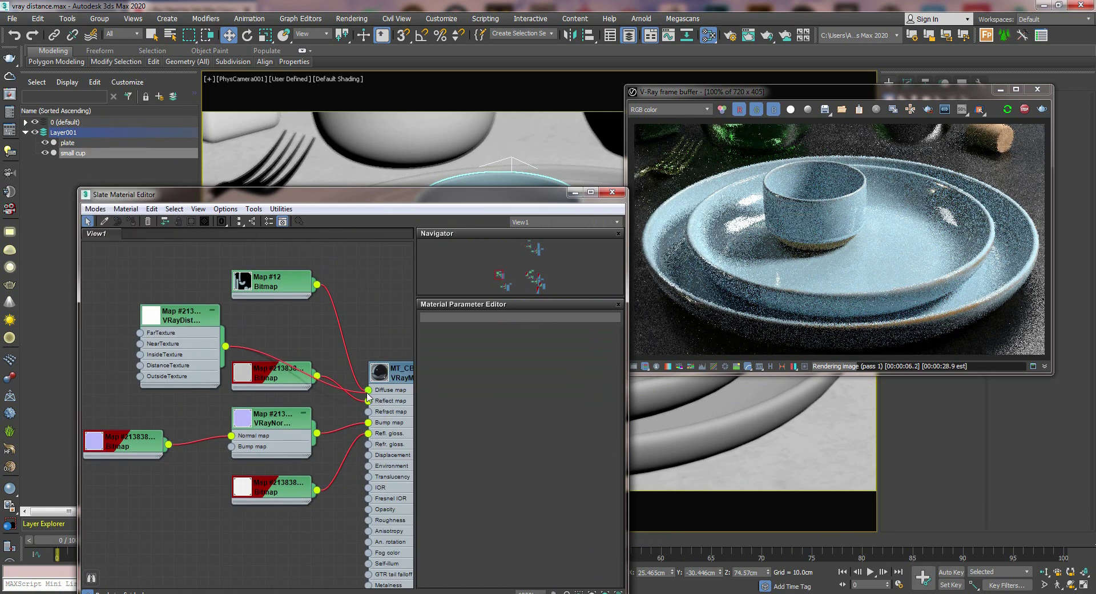
# Position the VRayDistanceTex node beside Map #12.
pyautogui.moveTo(220, 360); pyautogui.dragTo(280, 416, button='middle')
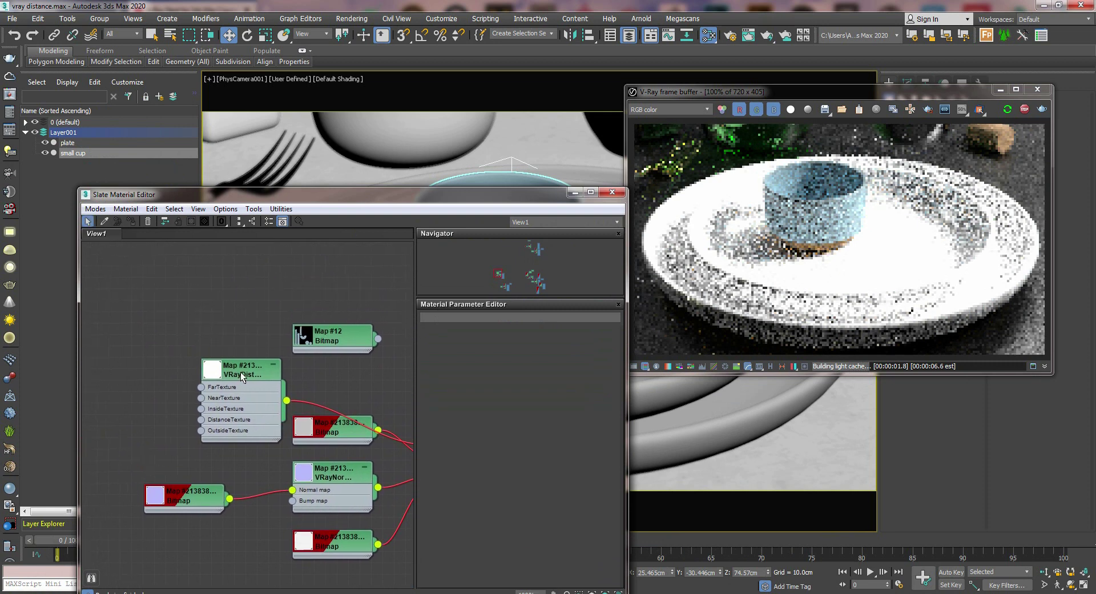
pyautogui.moveTo(240, 374); pyautogui.dragTo(229, 317)
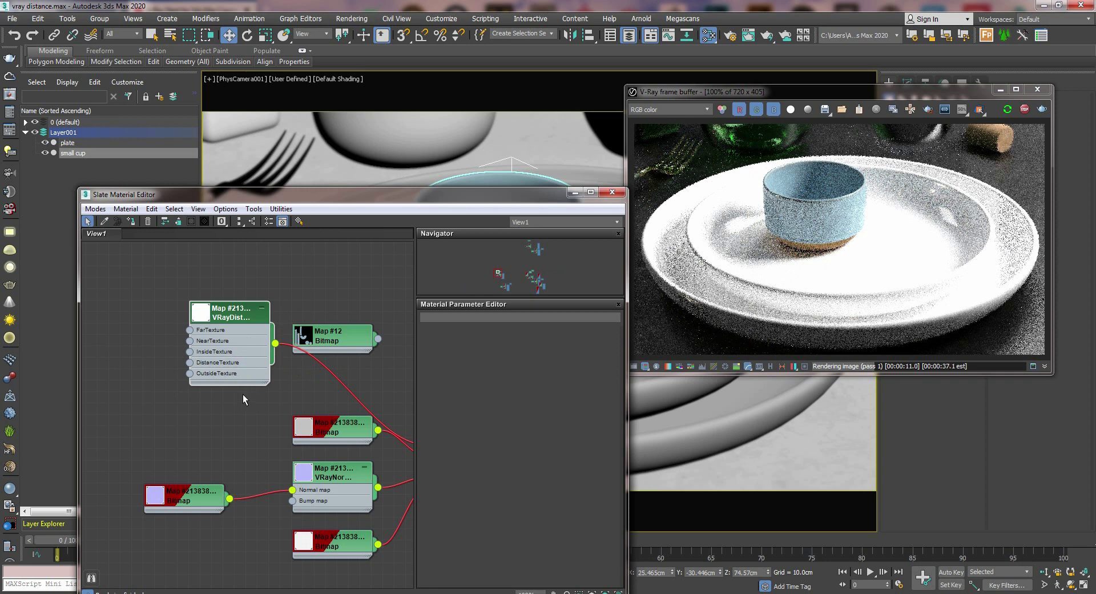
pyautogui.moveTo(230, 318); pyautogui.dragTo(253, 376)
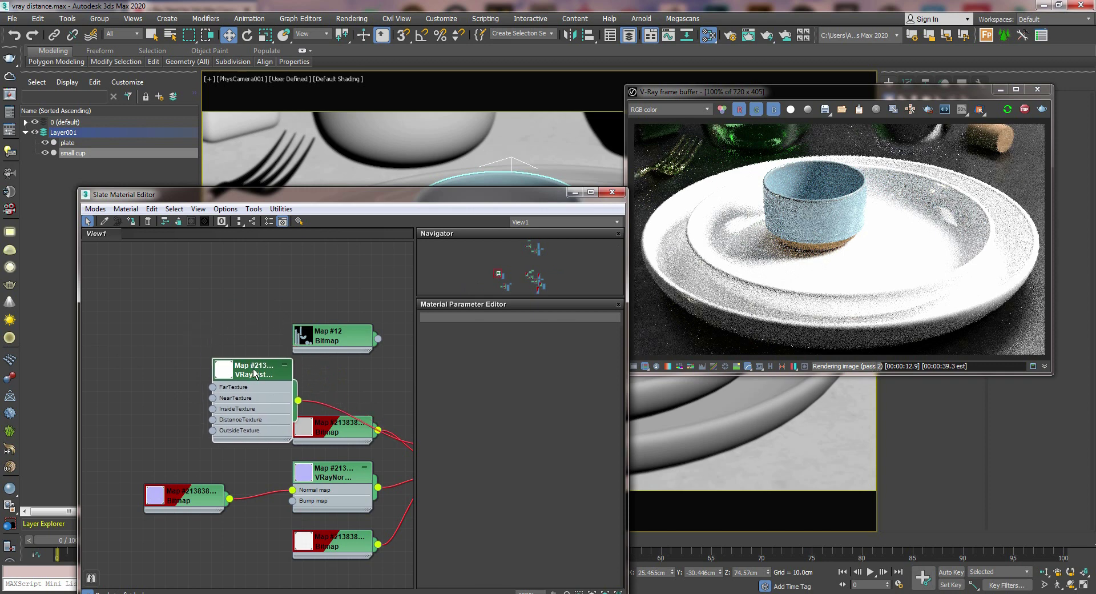
# Open the VRayDistanceTex parameters and add the small cup to its Objects list.
pyautogui.doubleClick(252, 377)
pyautogui.moveTo(465, 417); pyautogui.dragTo(468, 290)
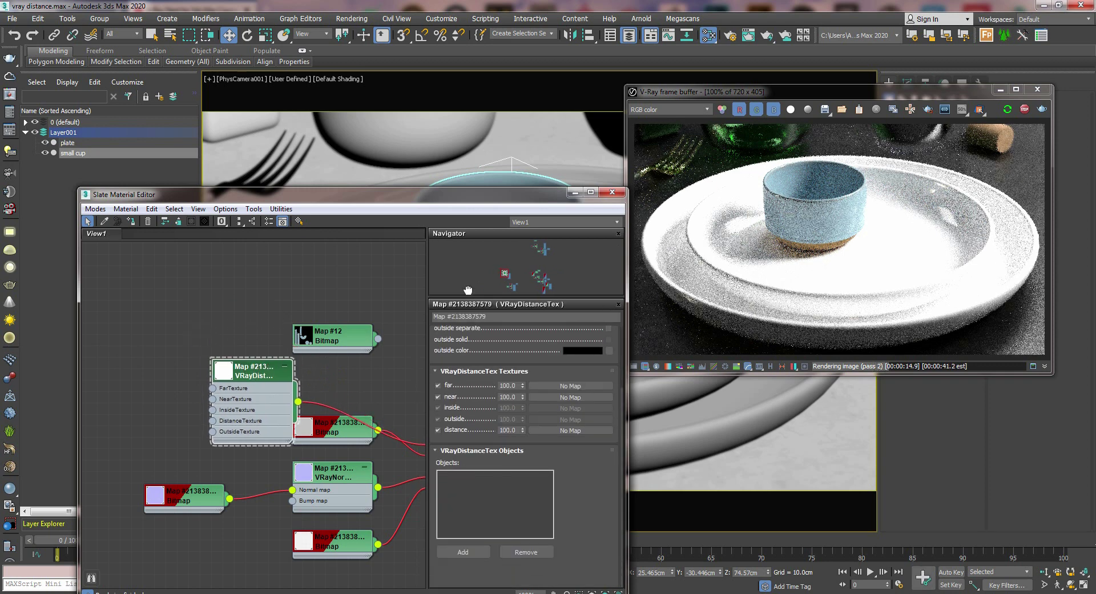
pyautogui.moveTo(469, 200); pyautogui.dragTo(274, 143)
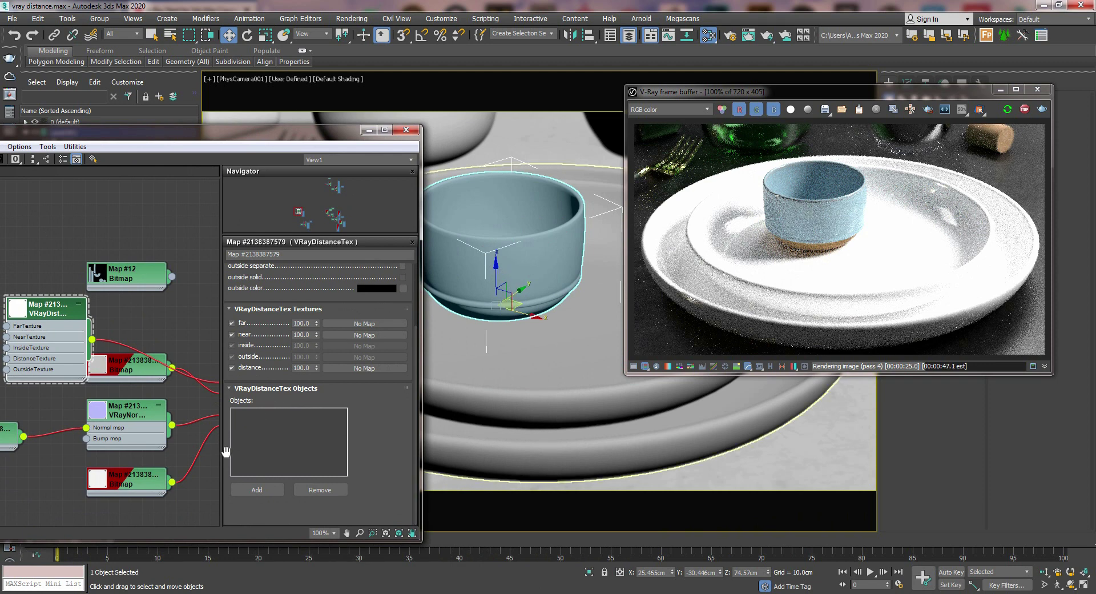
pyautogui.click(245, 489)
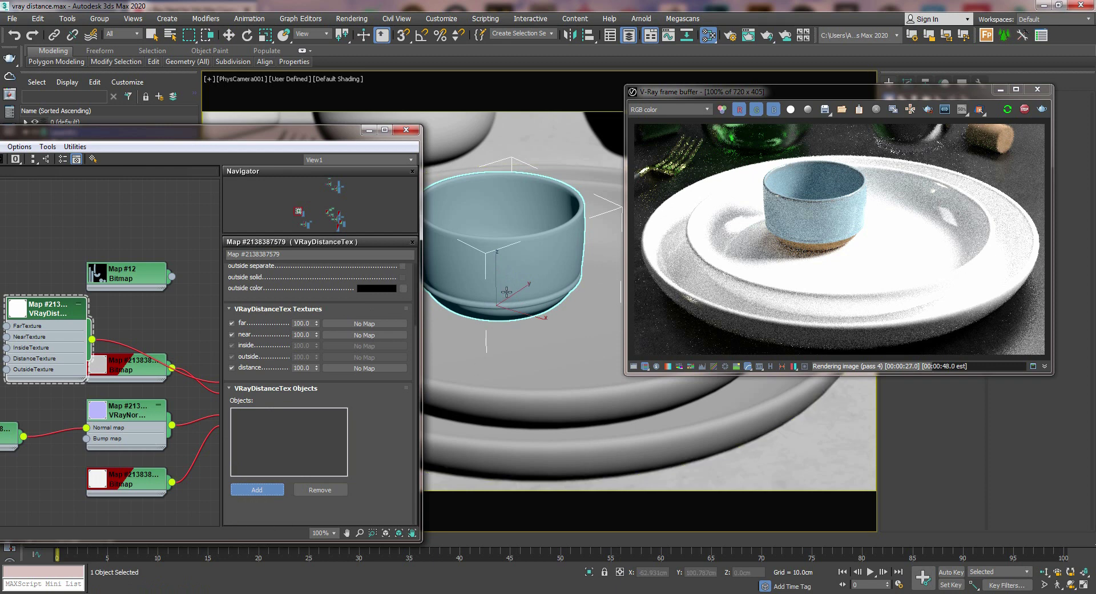
pyautogui.click(530, 257)
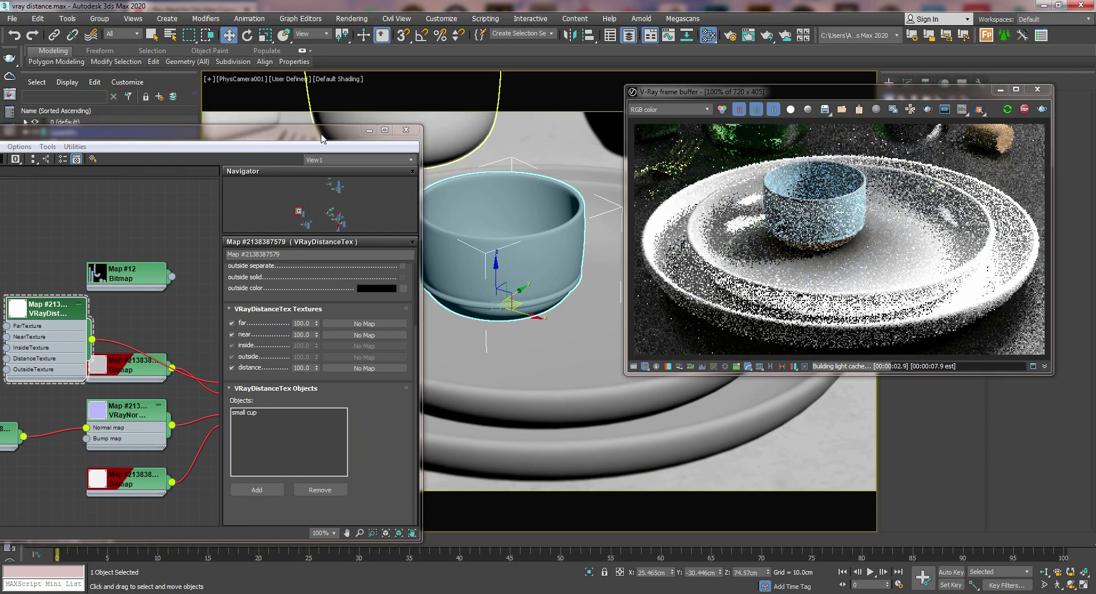
# Move the editor window aside and drag the distance node closer to the material.
pyautogui.moveTo(322, 136); pyautogui.dragTo(451, 109)
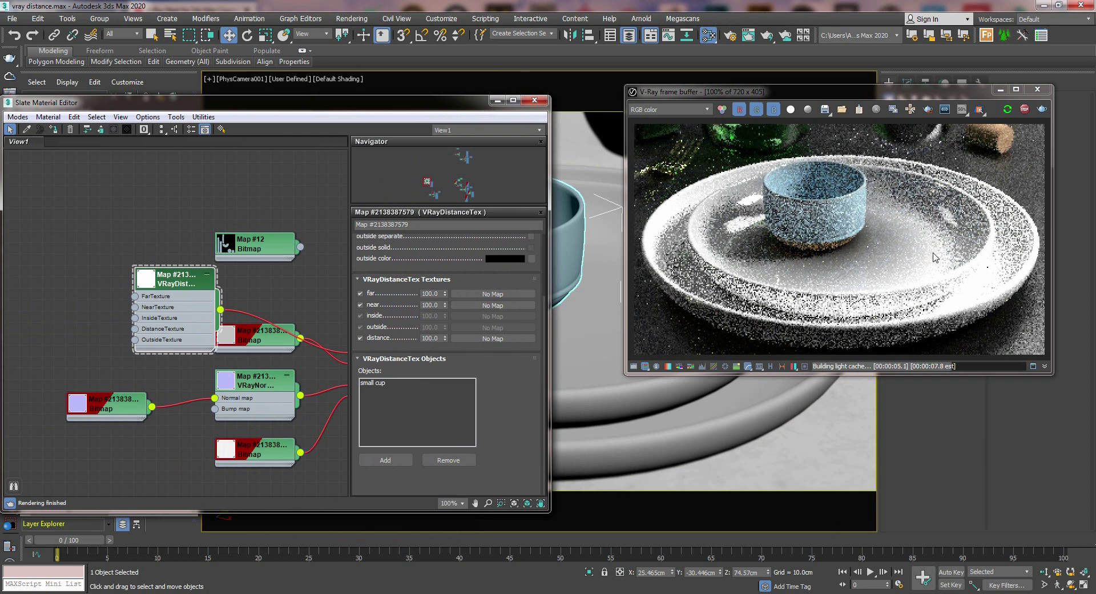
pyautogui.moveTo(207, 322); pyautogui.dragTo(187, 367, button='middle')
pyautogui.moveTo(168, 334); pyautogui.dragTo(271, 323)
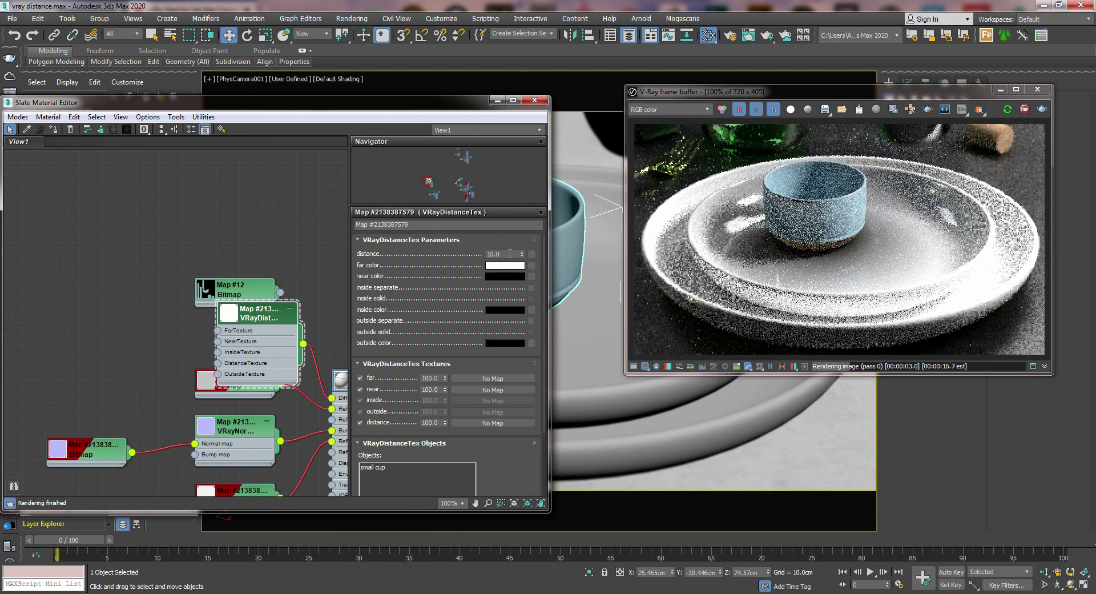
pyautogui.write('5')
pyautogui.press('Return')
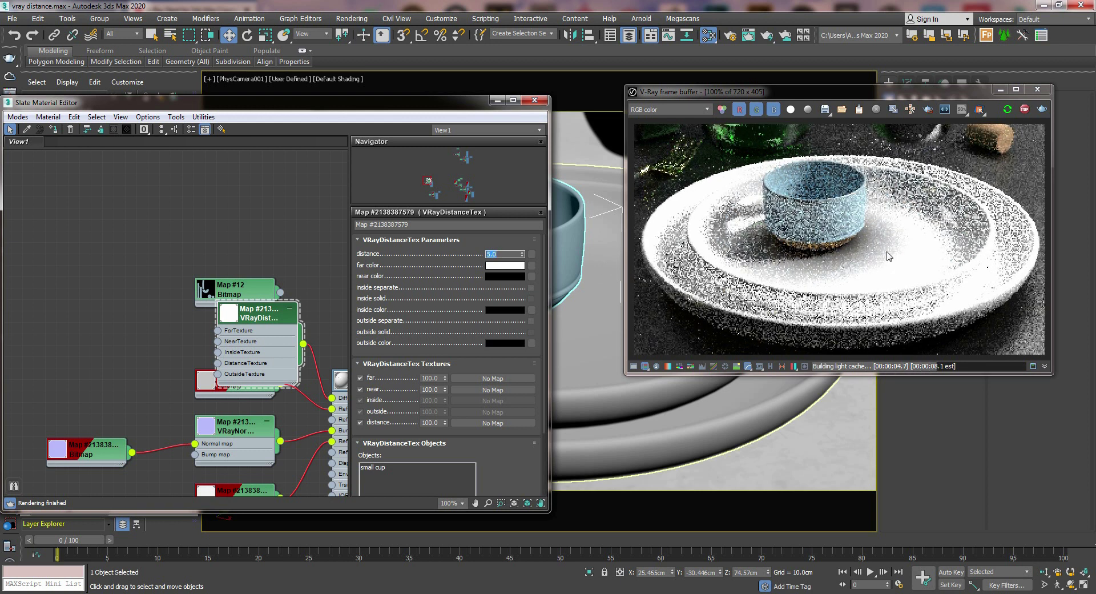
pyautogui.write('1')
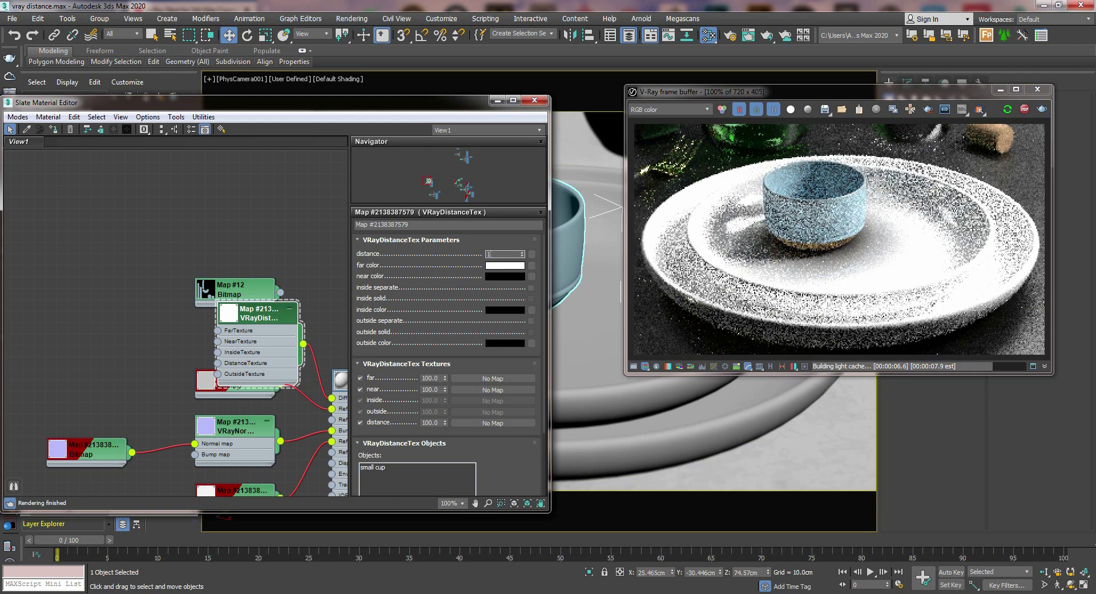
pyautogui.write('0')
pyautogui.press('Return')
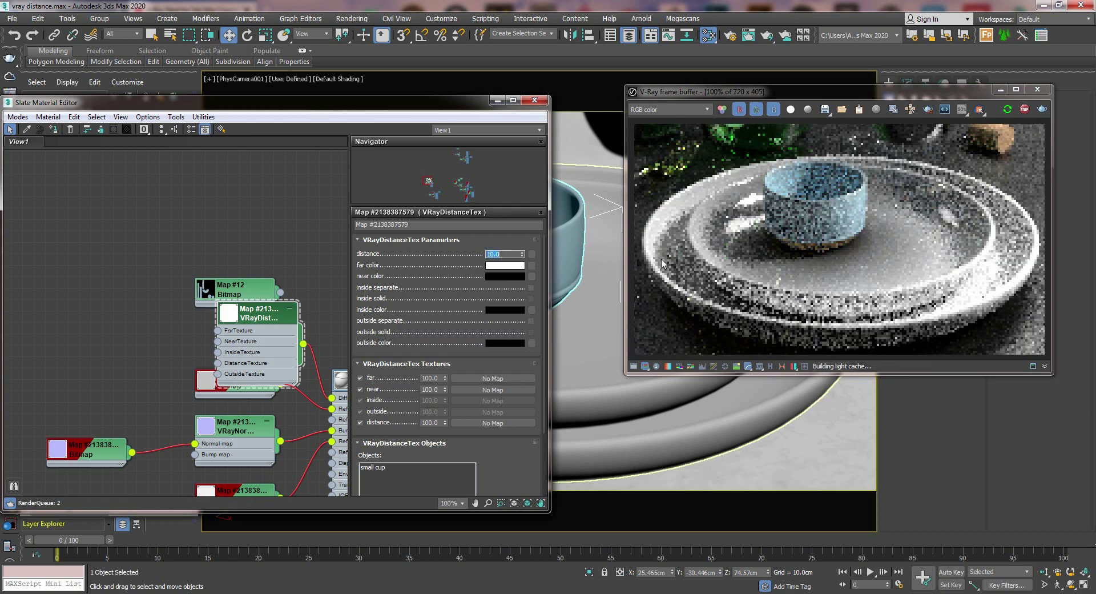
pyautogui.moveTo(254, 330)
pyautogui.mouseDown(button='middle')
pyautogui.moveTo(240, 311)
pyautogui.moveTo(253, 336)
pyautogui.mouseUp(button='middle')
pyautogui.scroll(-2, 252, 336)
pyautogui.moveTo(256, 331); pyautogui.dragTo(219, 248)
pyautogui.scroll(1, 132, 296)
pyautogui.moveTo(131, 306); pyautogui.dragTo(197, 327, button='middle')
pyautogui.scroll(1, 193, 326)
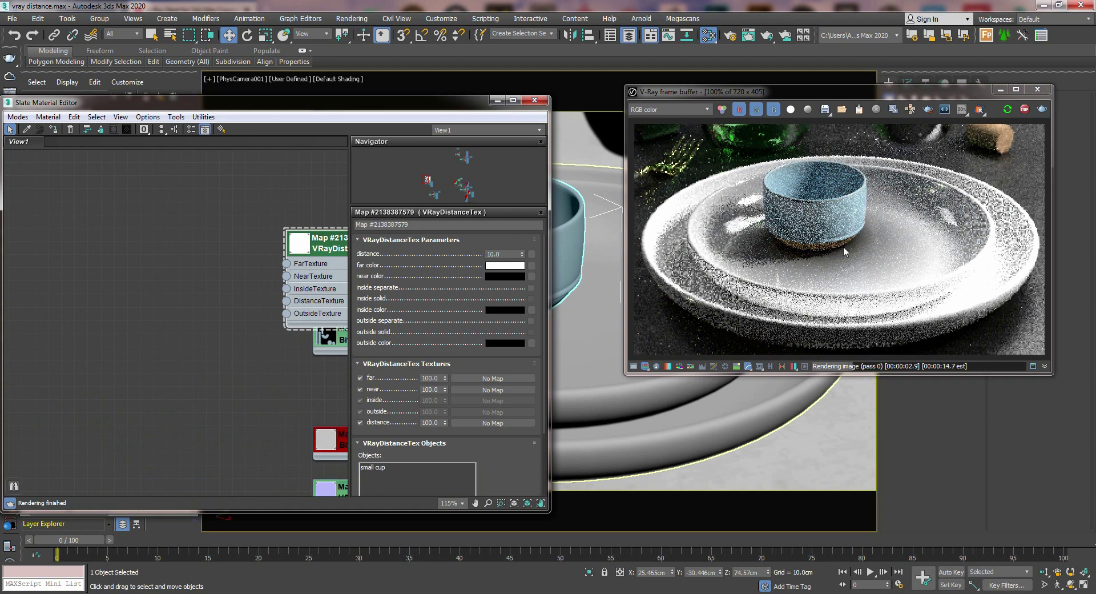
pyautogui.moveTo(249, 290); pyautogui.dragTo(190, 318, button='middle')
pyautogui.scroll(-3, 189, 318)
pyautogui.moveTo(265, 278); pyautogui.dragTo(276, 255)
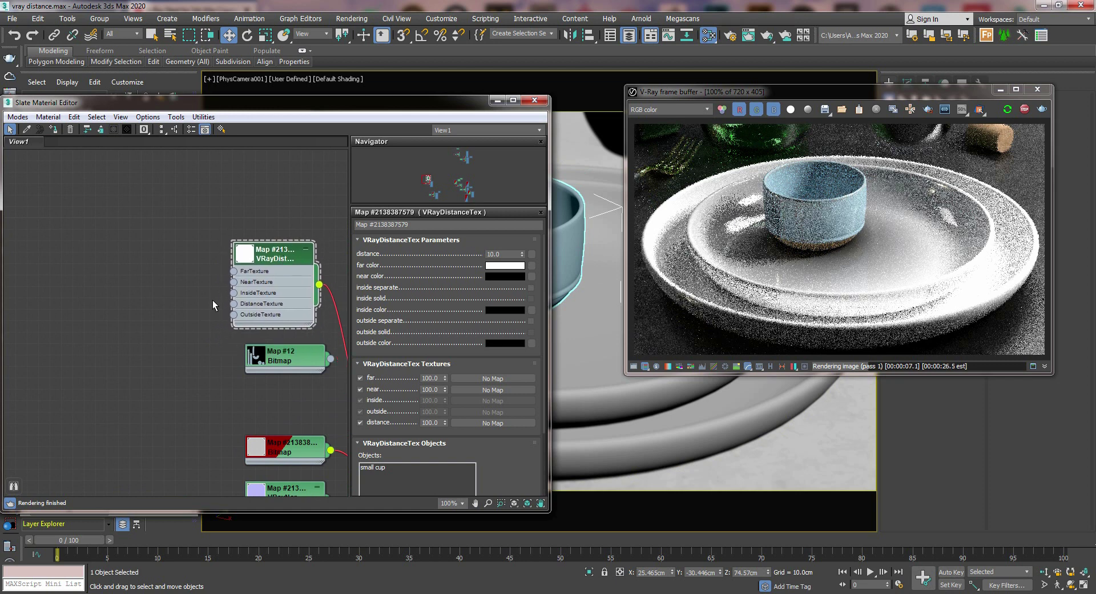
# Create a Noise map and connect it to VRayDistanceTex's DistanceTexture input.
pyautogui.scroll(4, 212, 300)
pyautogui.rightClick(169, 310)
pyautogui.moveTo(199, 329)
pyautogui.moveTo(115, 379)
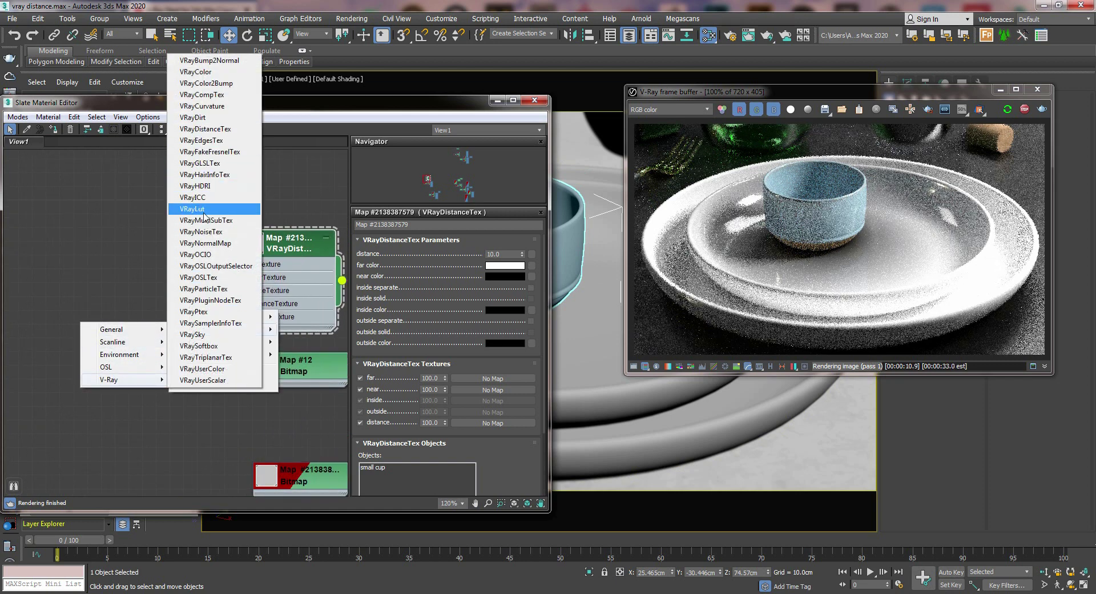
pyautogui.moveTo(111, 329)
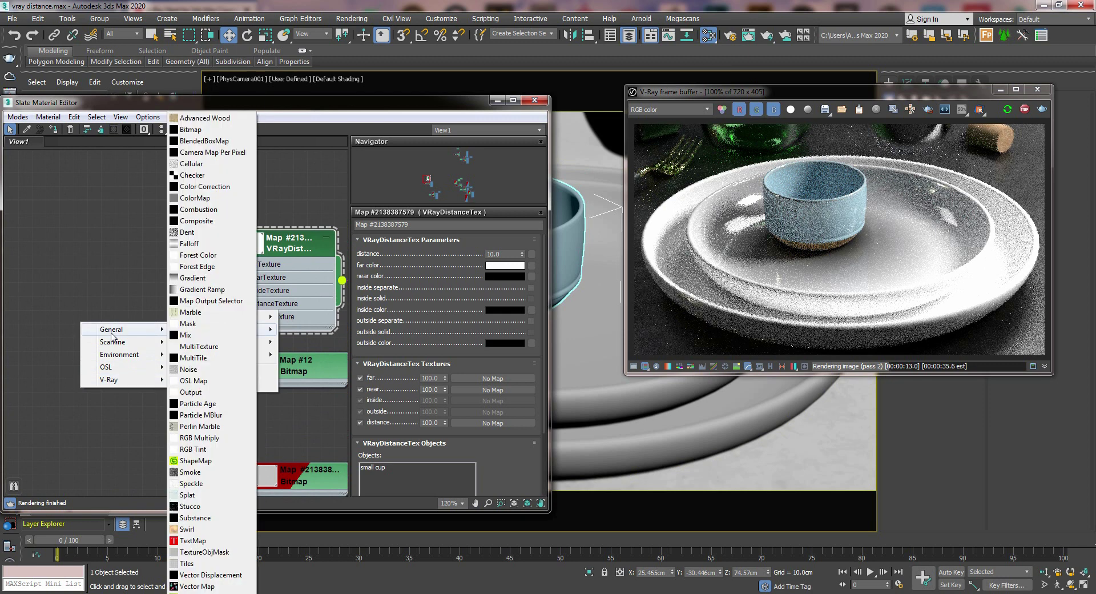
pyautogui.click(189, 369)
pyautogui.scroll(1, 174, 302)
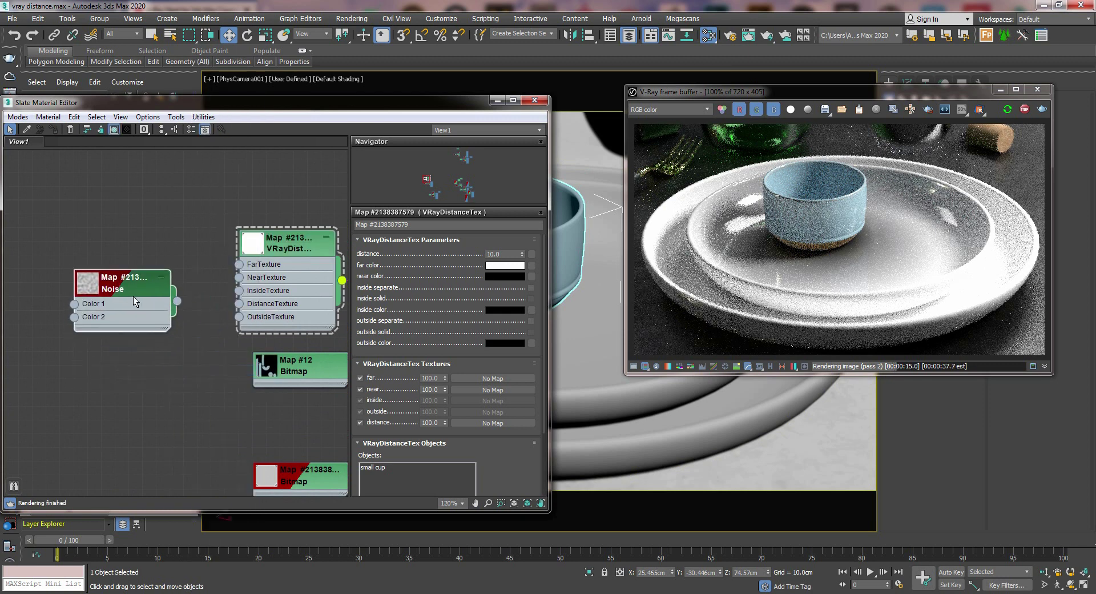
pyautogui.moveTo(223, 343); pyautogui.dragTo(246, 308)
# Open the Noise map parameters and set its size to 2.0.
pyautogui.doubleClick(127, 290)
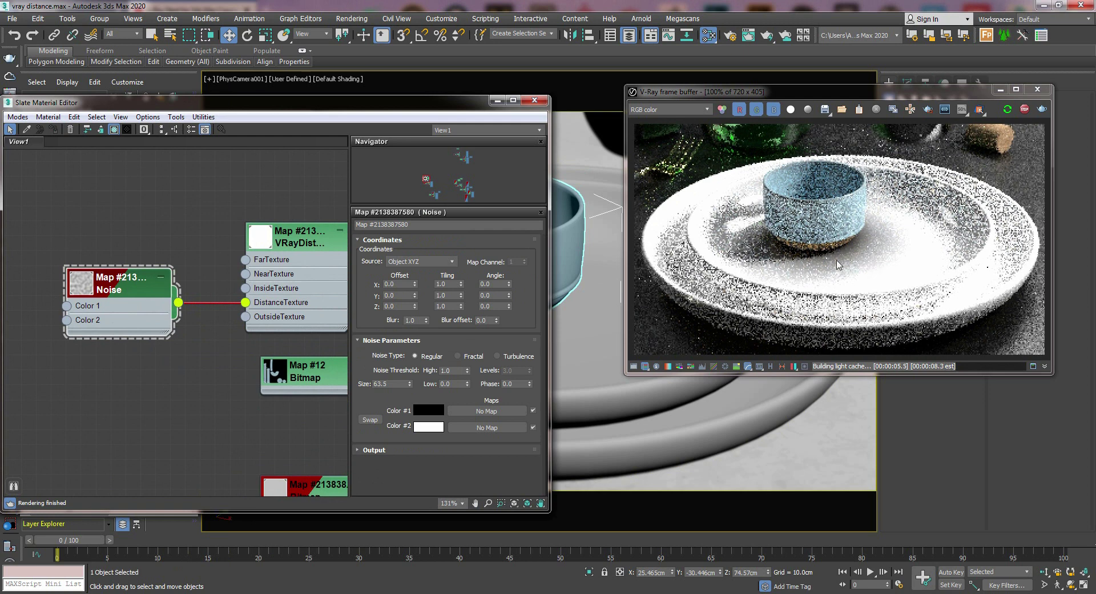
pyautogui.doubleClick(85, 283)
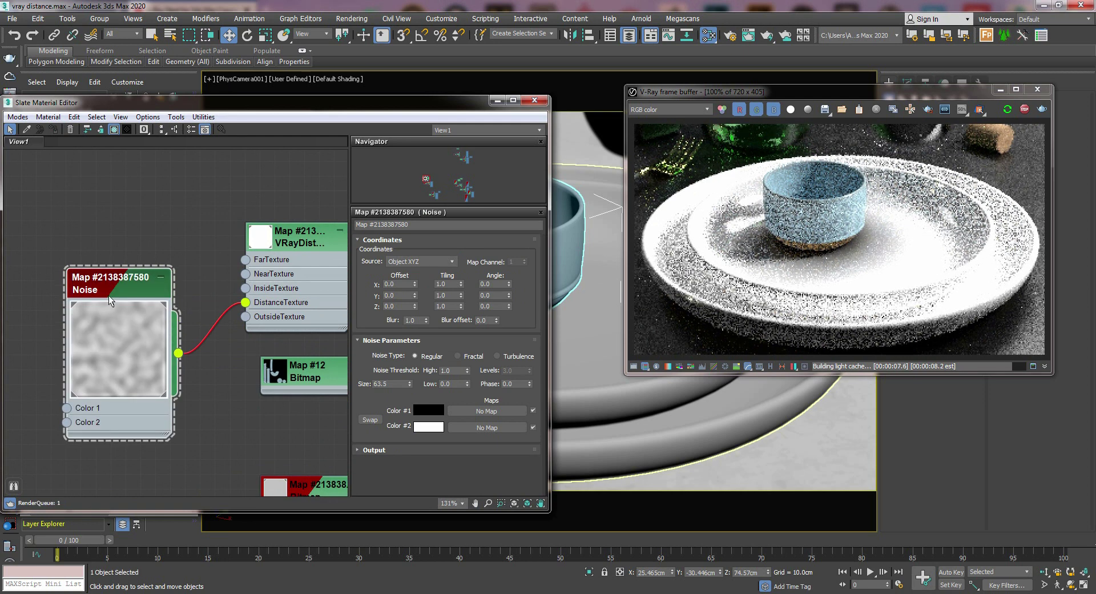
pyautogui.doubleClick(386, 385)
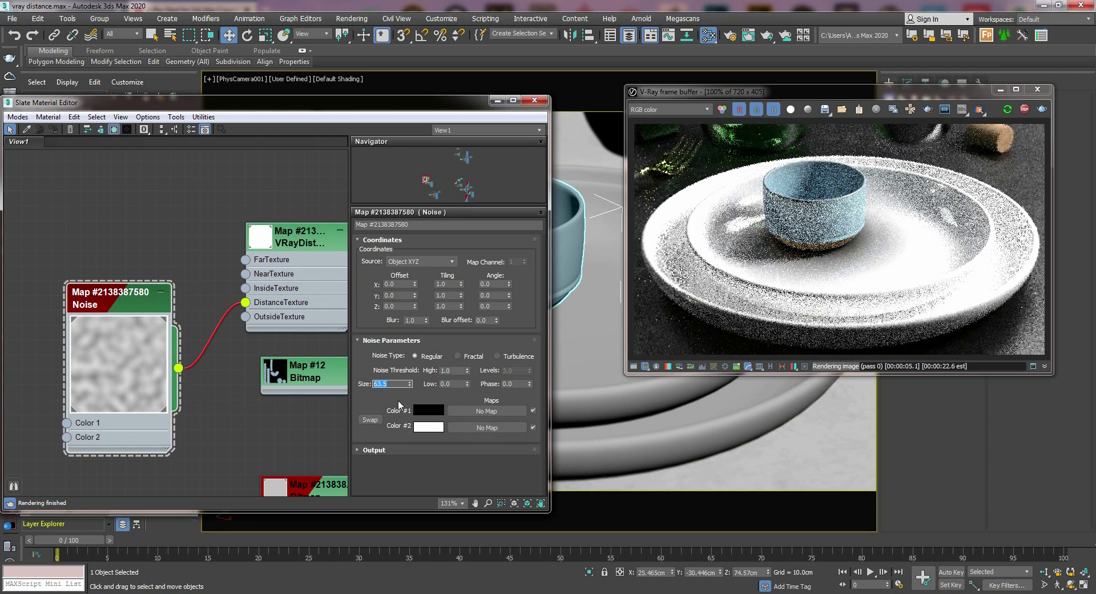
pyautogui.write('2')
pyautogui.press('Return')
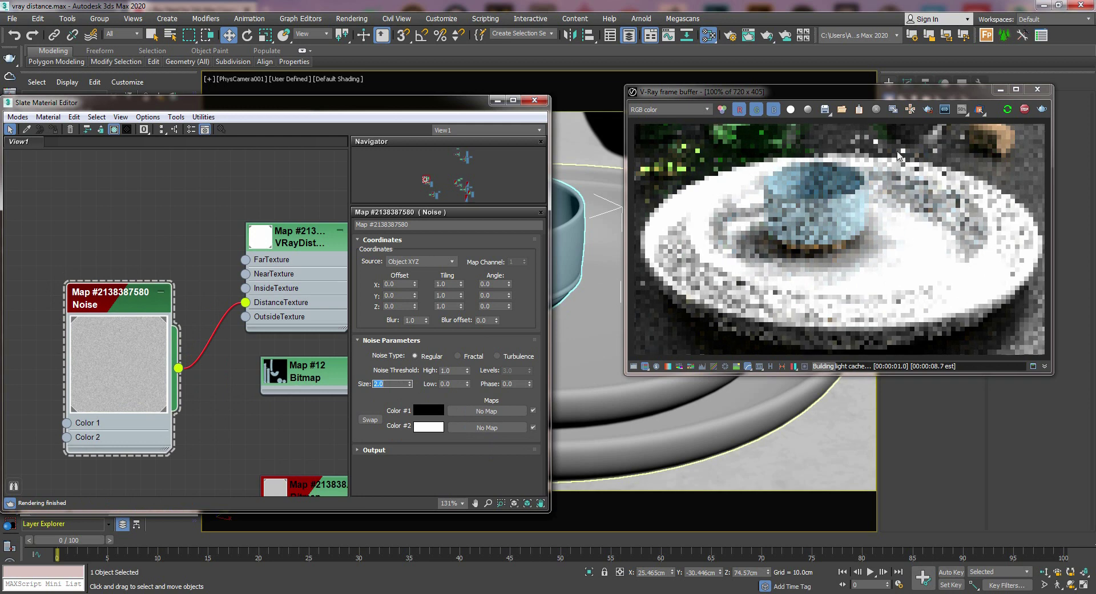
# Limit V-Ray rendering to a region around the cup, then set Noise to Fractal with size 1.5.
pyautogui.click(930, 114)
pyautogui.moveTo(906, 298)
pyautogui.mouseDown()
pyautogui.moveTo(724, 223)
pyautogui.moveTo(736, 177)
pyautogui.moveTo(724, 167)
pyautogui.mouseUp()
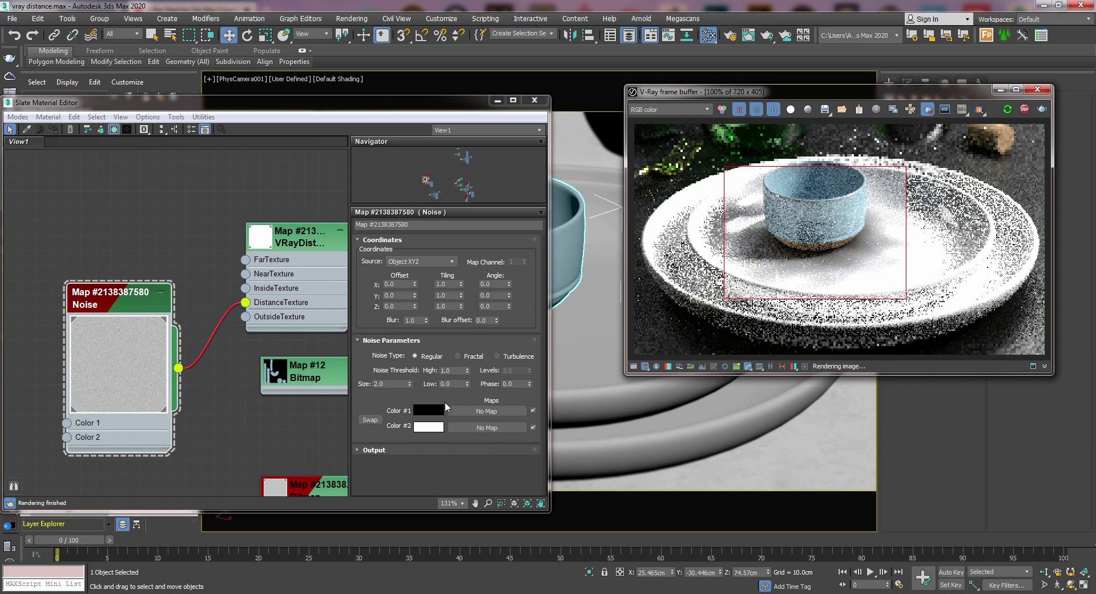
pyautogui.click(464, 357)
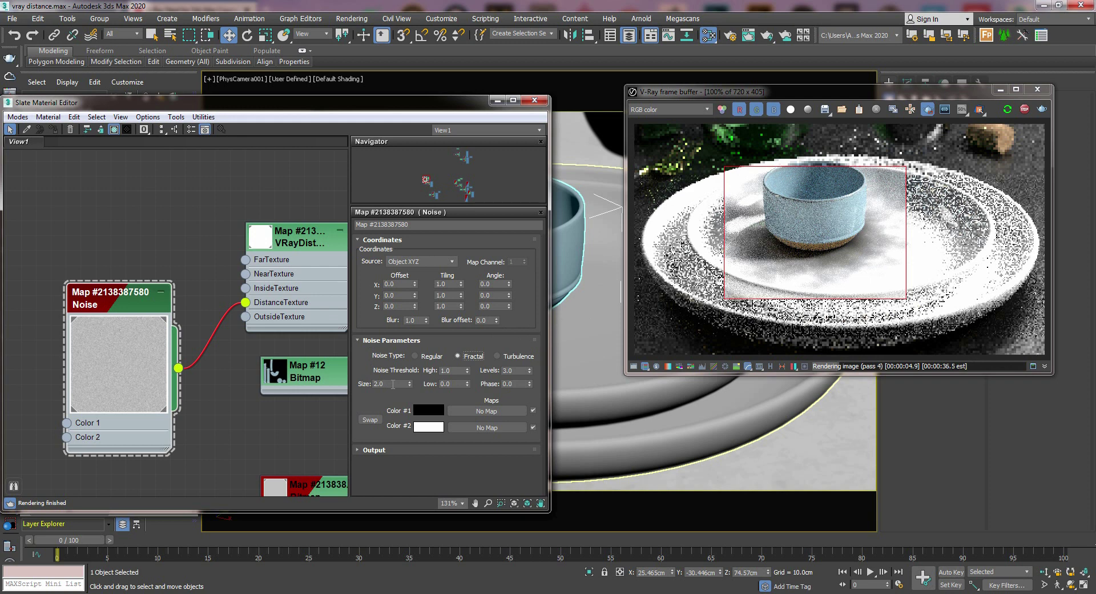
pyautogui.write('1')
pyautogui.press('Return')
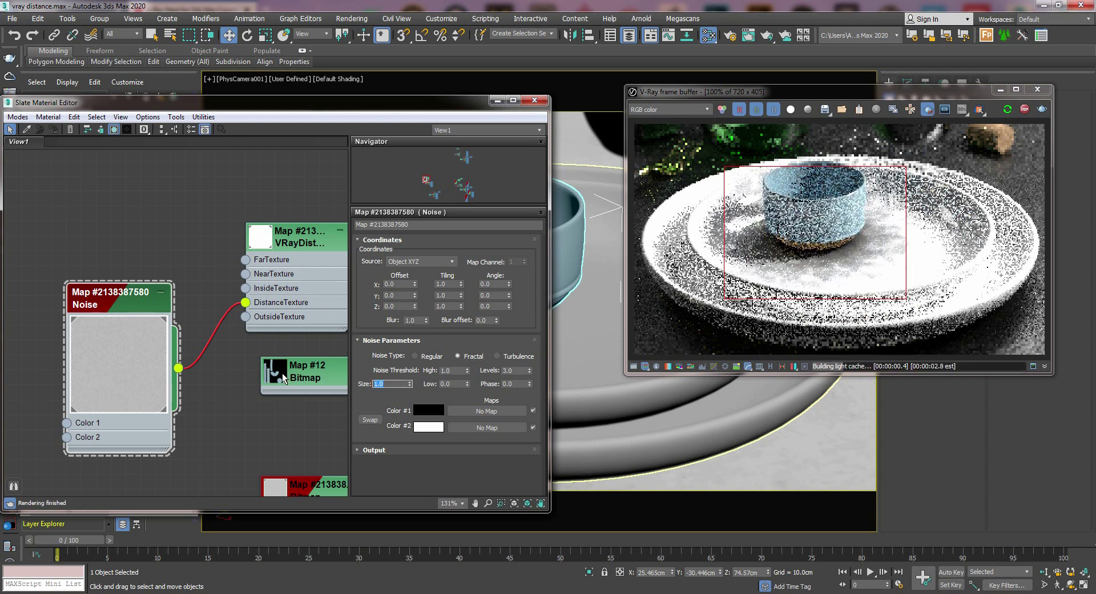
pyautogui.write('1.5')
pyautogui.press('Return')
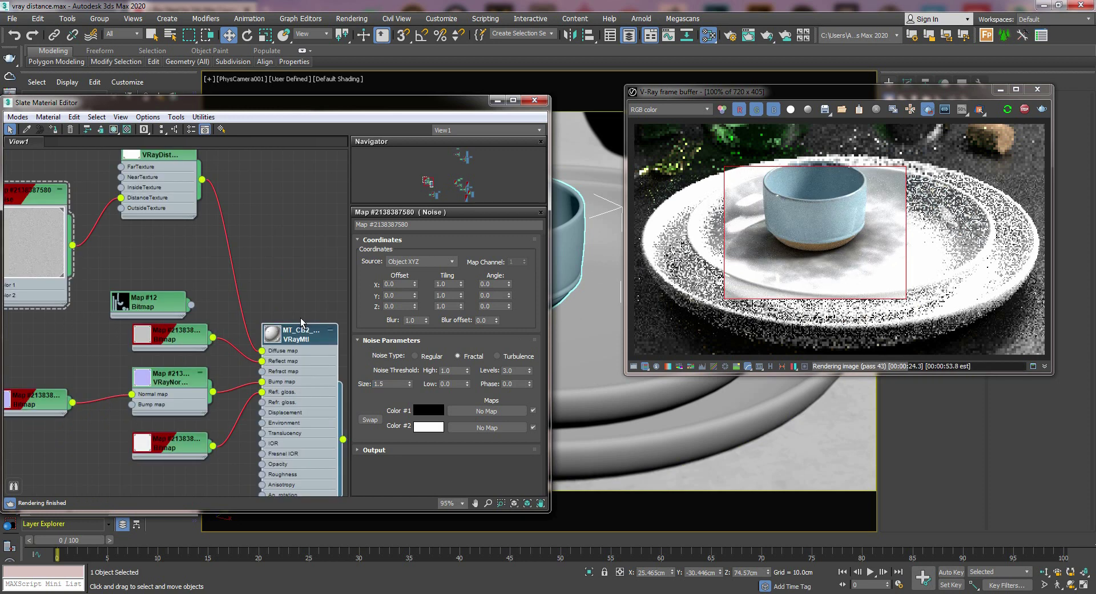
pyautogui.moveTo(97, 247); pyautogui.dragTo(154, 310, button='middle')
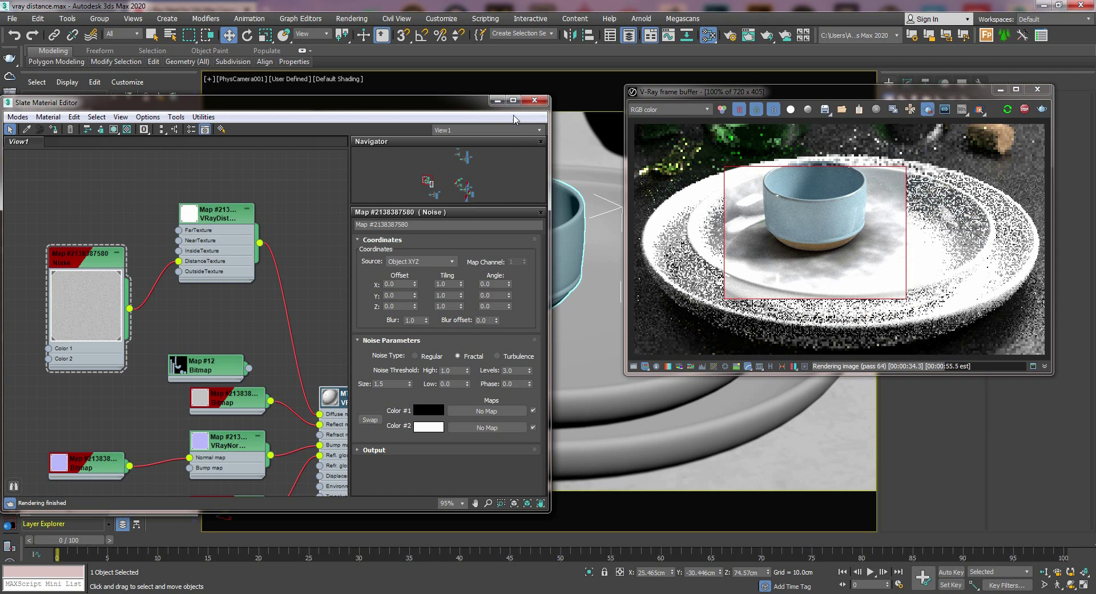
# Move the small cup to a new spot on the plate, down-left toward the camera.
pyautogui.click(497, 100)
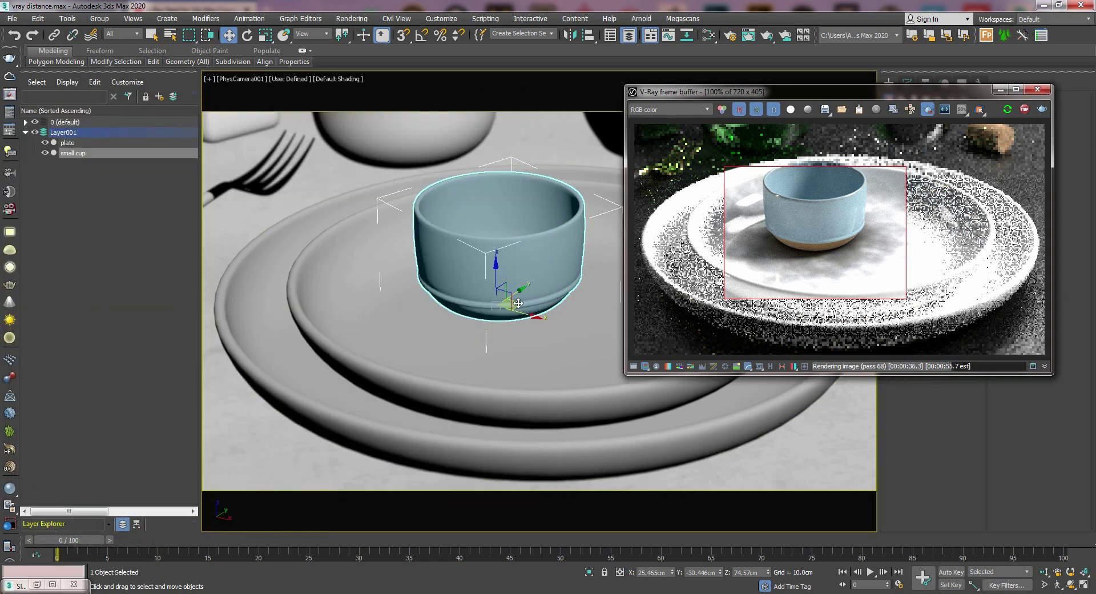
pyautogui.moveTo(515, 305); pyautogui.dragTo(498, 282)
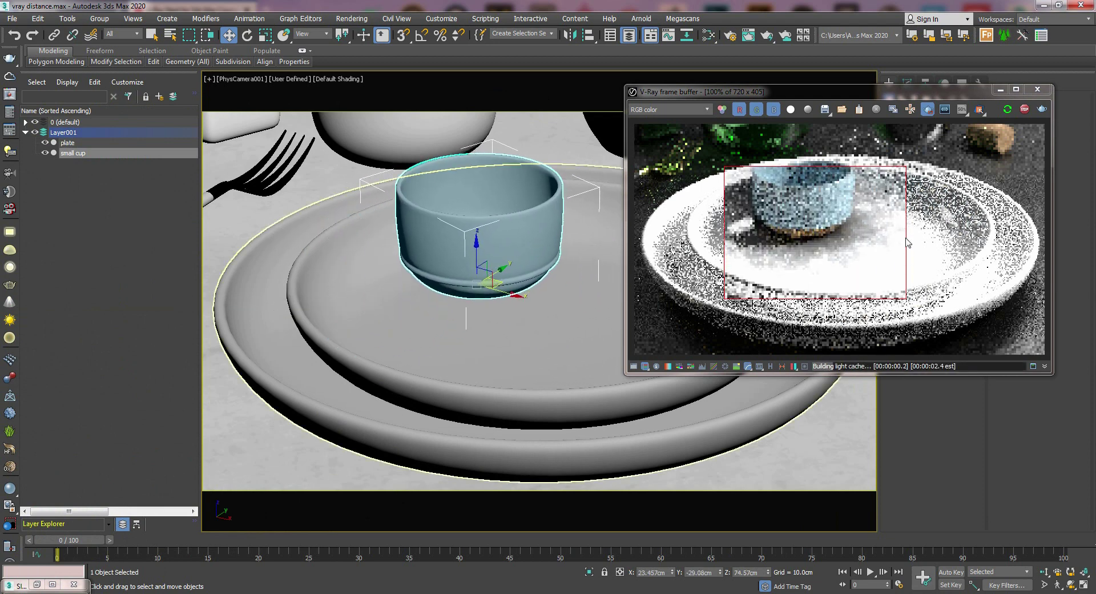
pyautogui.press('m')
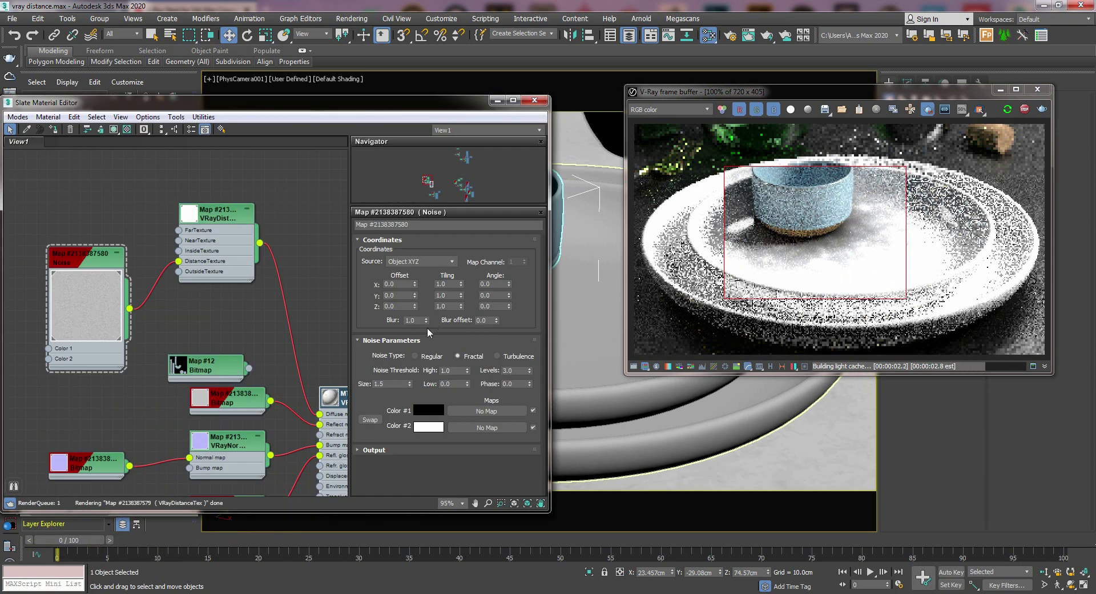
pyautogui.click(497, 101)
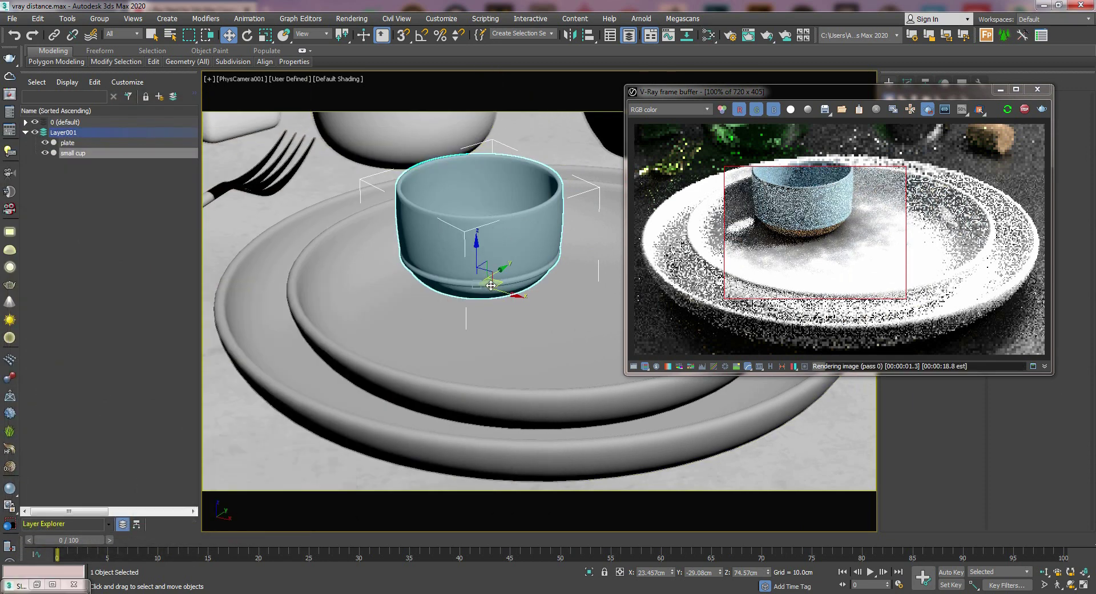
pyautogui.moveTo(491, 284); pyautogui.dragTo(525, 290)
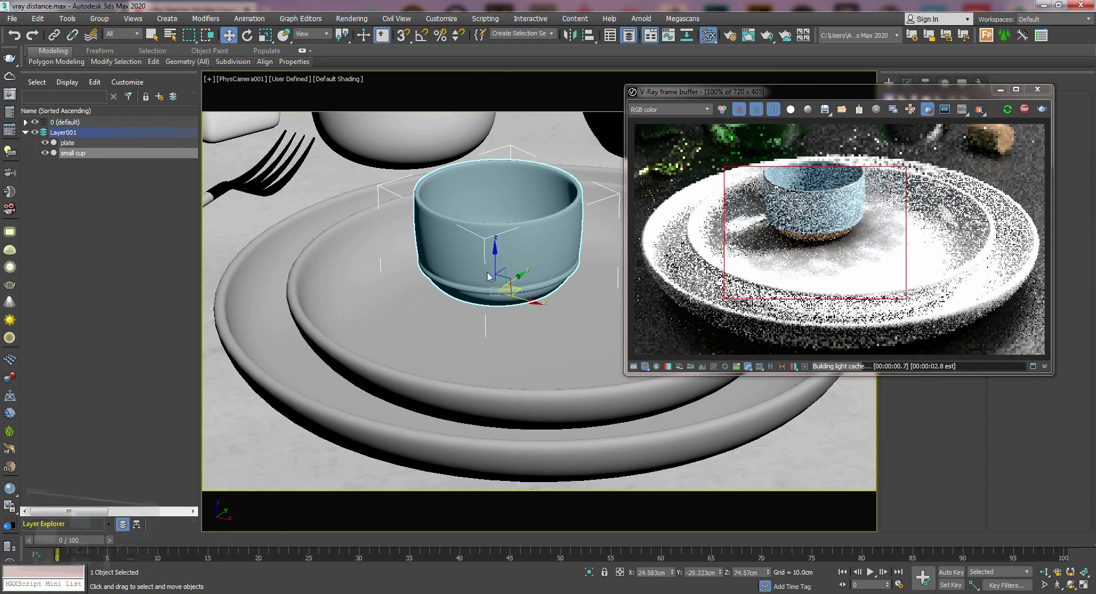
# Reopen the Slate editor and select the Noise and VRayDistanceTex nodes together.
pyautogui.press('m')
pyautogui.moveTo(140, 269); pyautogui.dragTo(256, 290, button='middle')
pyautogui.scroll(-2, 256, 288)
pyautogui.moveTo(298, 206); pyautogui.dragTo(146, 315)
pyautogui.moveTo(337, 332); pyautogui.dragTo(181, 269, button='middle')
pyautogui.scroll(2, 177, 268)
pyautogui.moveTo(147, 235); pyautogui.dragTo(221, 309, button='middle')
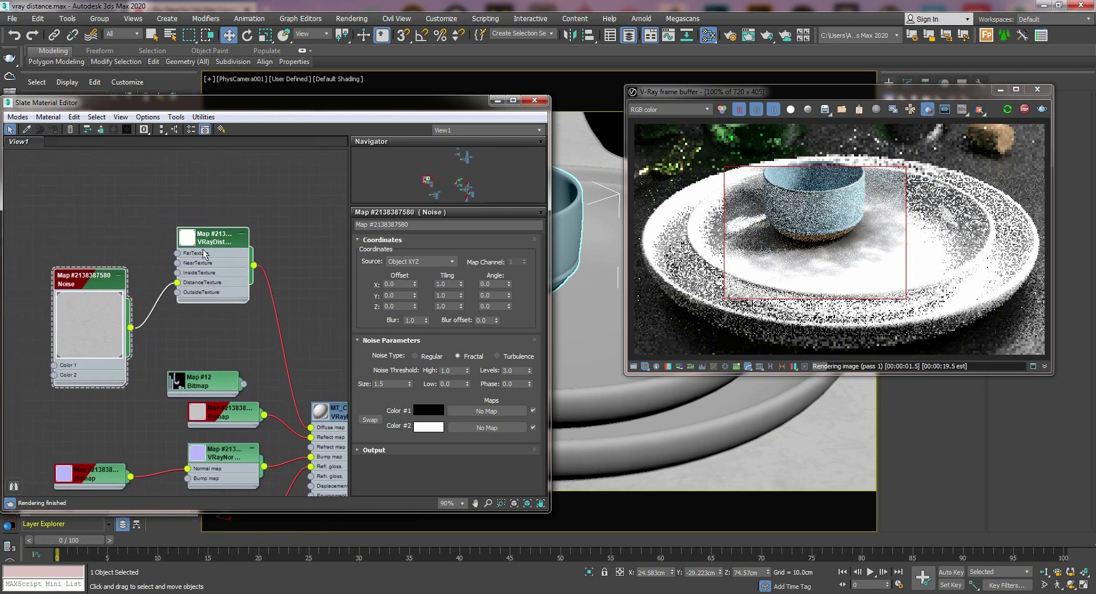
# Shift the Noise and distance nodes left, add a Gradient Ramp map, and open its parameters.
pyautogui.moveTo(205, 254); pyautogui.dragTo(112, 264)
pyautogui.rightClick(261, 279)
pyautogui.moveTo(301, 302)
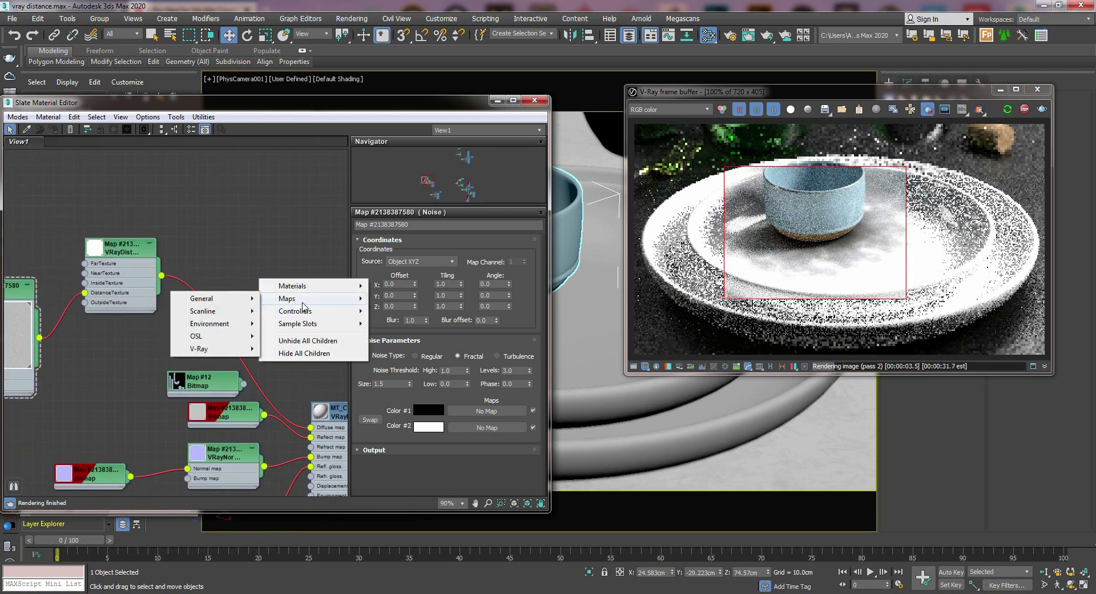
pyautogui.moveTo(212, 302)
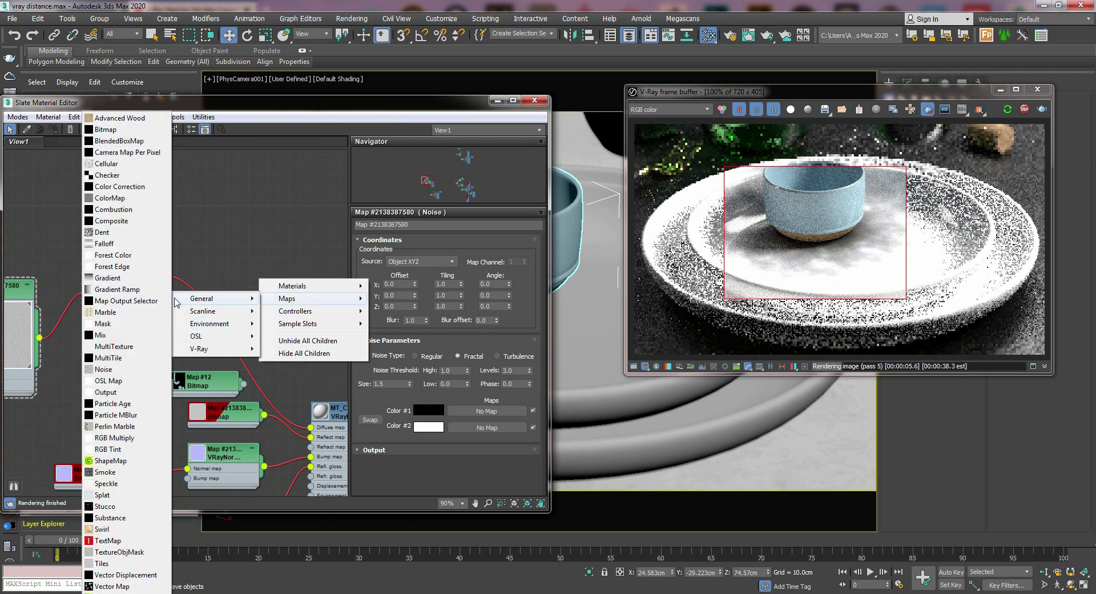
pyautogui.click(114, 296)
pyautogui.moveTo(240, 275); pyautogui.dragTo(231, 247, button='middle')
pyautogui.scroll(2, 230, 247)
pyautogui.doubleClick(230, 248)
pyautogui.doubleClick(290, 300)
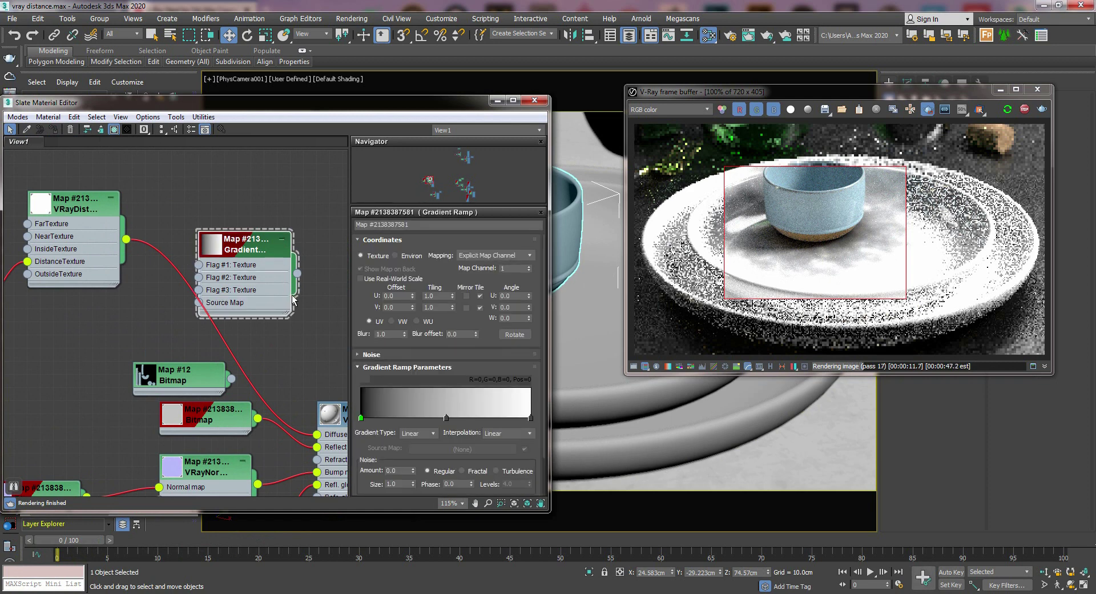
# Set the ramp's left and middle flags to full white.
pyautogui.scroll(-2, 274, 326)
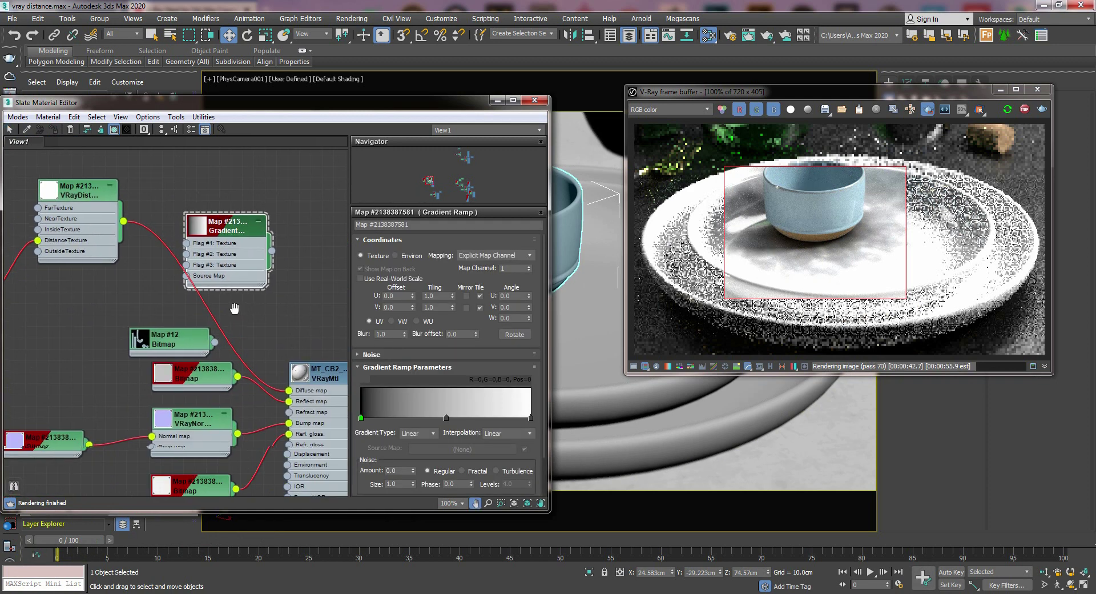
pyautogui.doubleClick(361, 418)
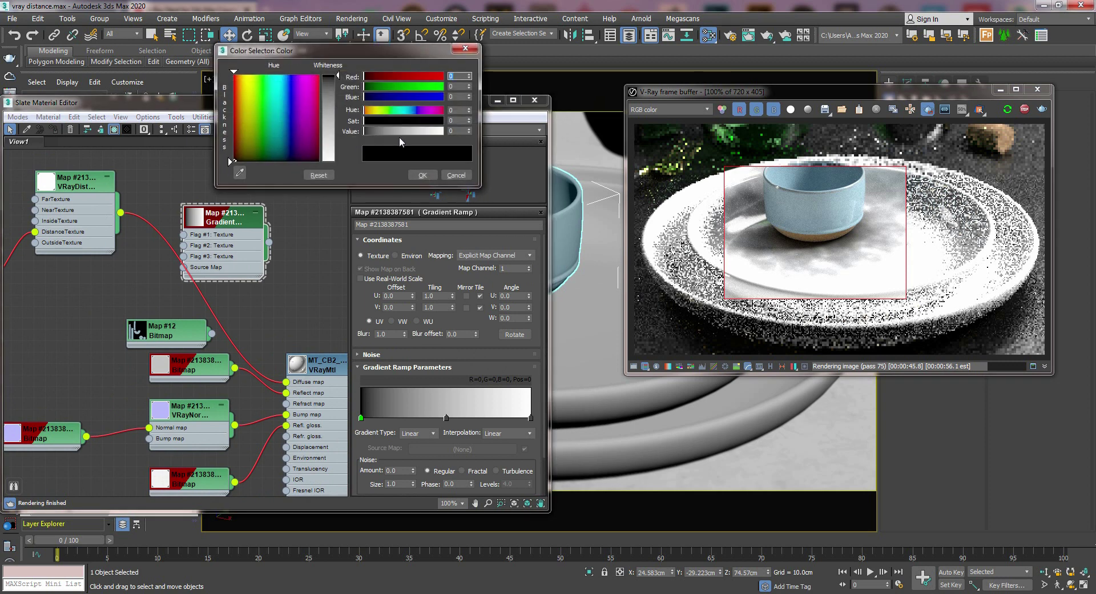
pyautogui.moveTo(399, 136); pyautogui.dragTo(468, 132)
pyautogui.click(423, 175)
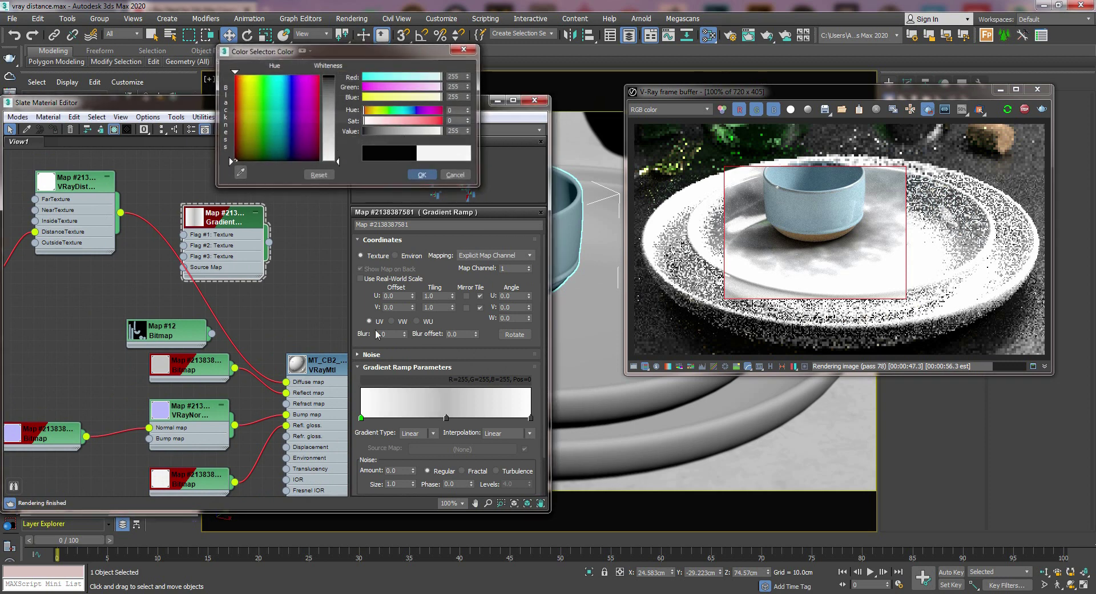
pyautogui.click(483, 418)
pyautogui.doubleClick(446, 417)
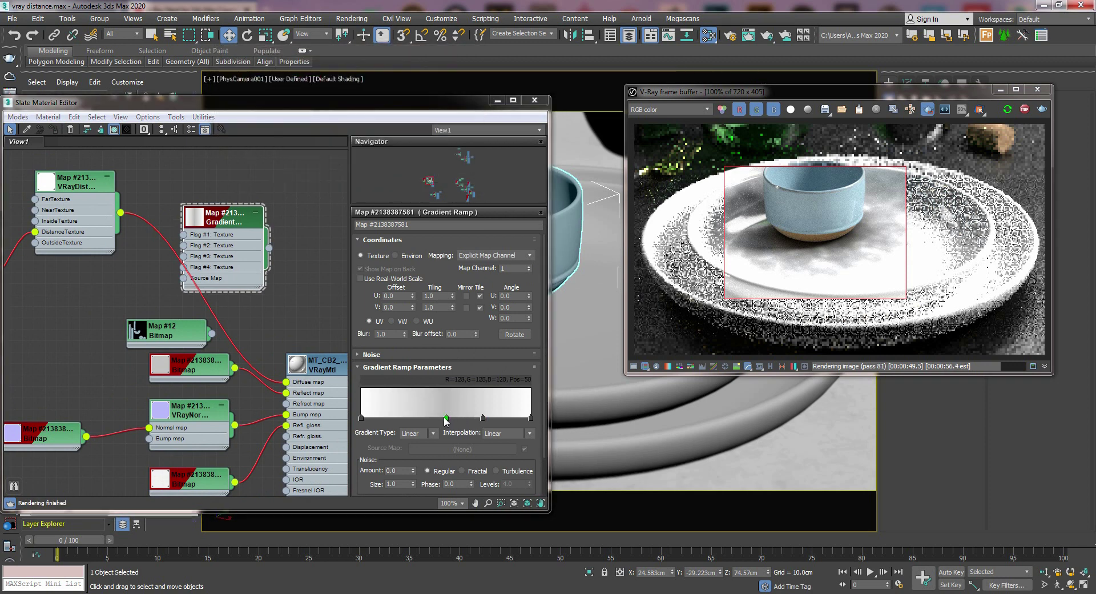
pyautogui.moveTo(401, 131); pyautogui.dragTo(457, 131)
pyautogui.click(423, 175)
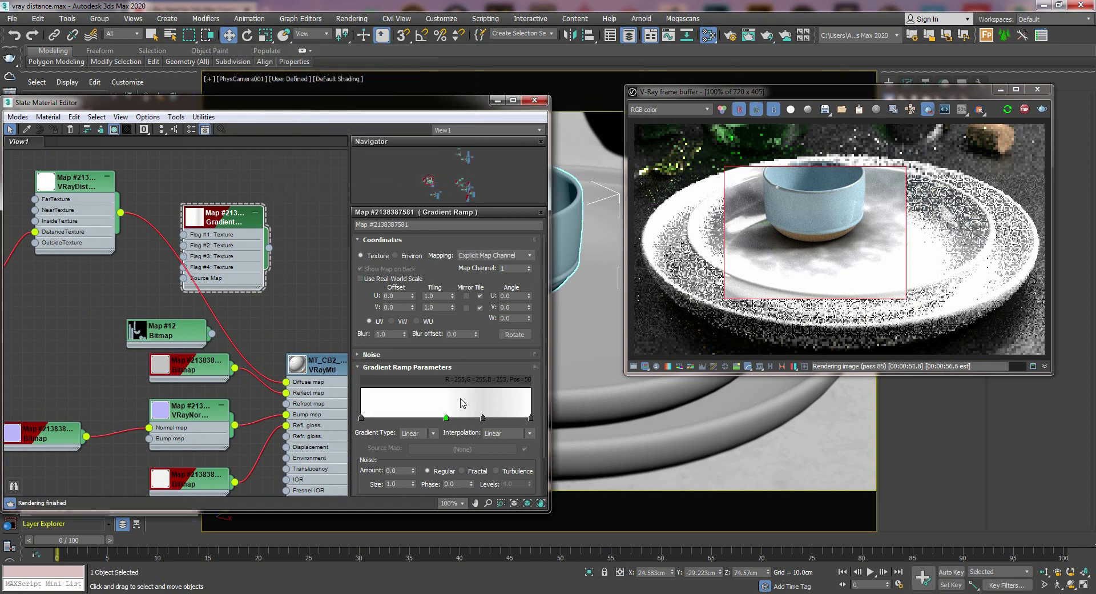
# Delete the flags at Pos 72 and Pos 50, leaving the ramp all white.
pyautogui.rightClick(483, 419)
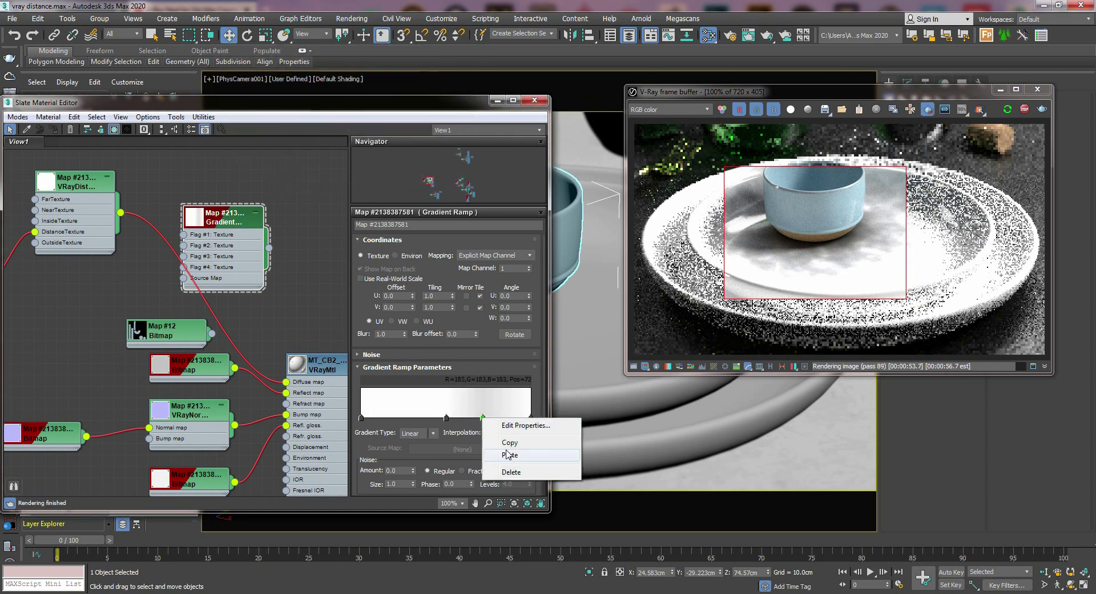
pyautogui.click(511, 472)
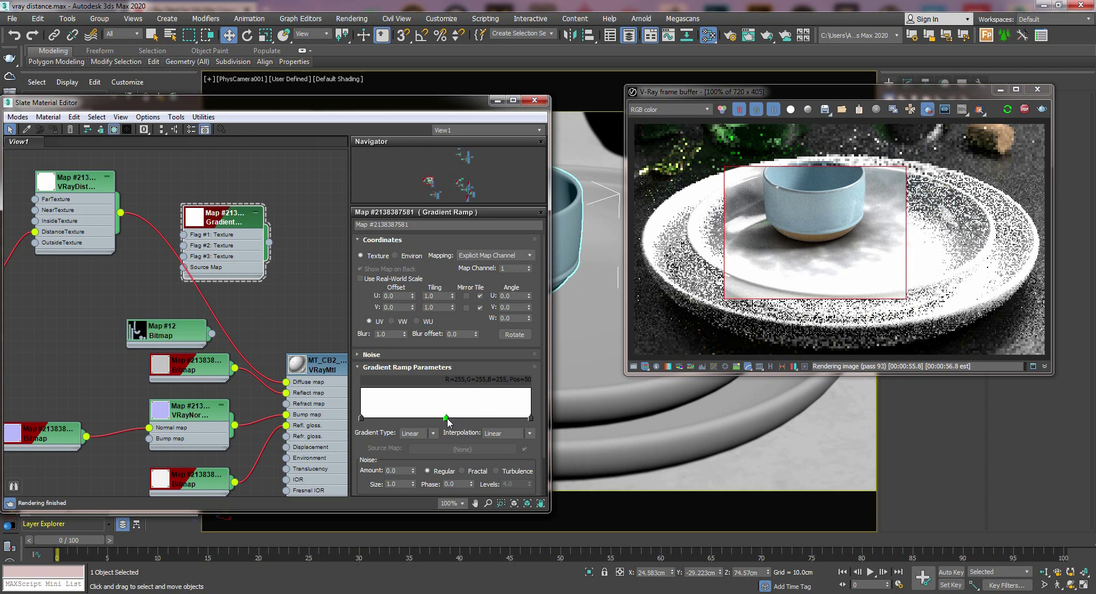
pyautogui.rightClick(446, 418)
pyautogui.click(480, 472)
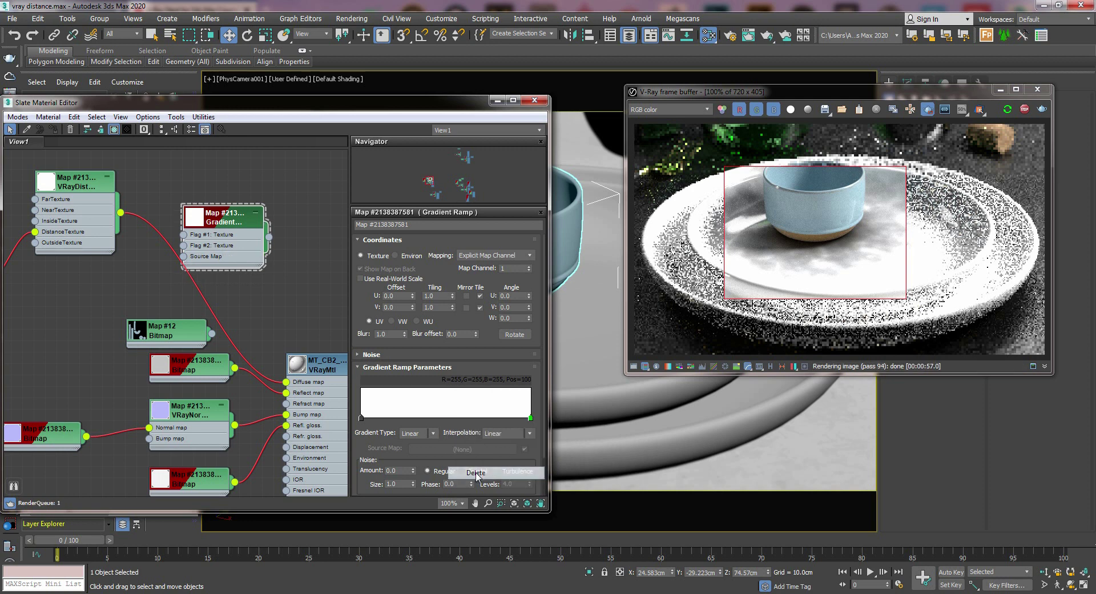
# Add flags at Pos 68, 74, 82 and about 59, and start turning Pos 68 black.
pyautogui.click(477, 419)
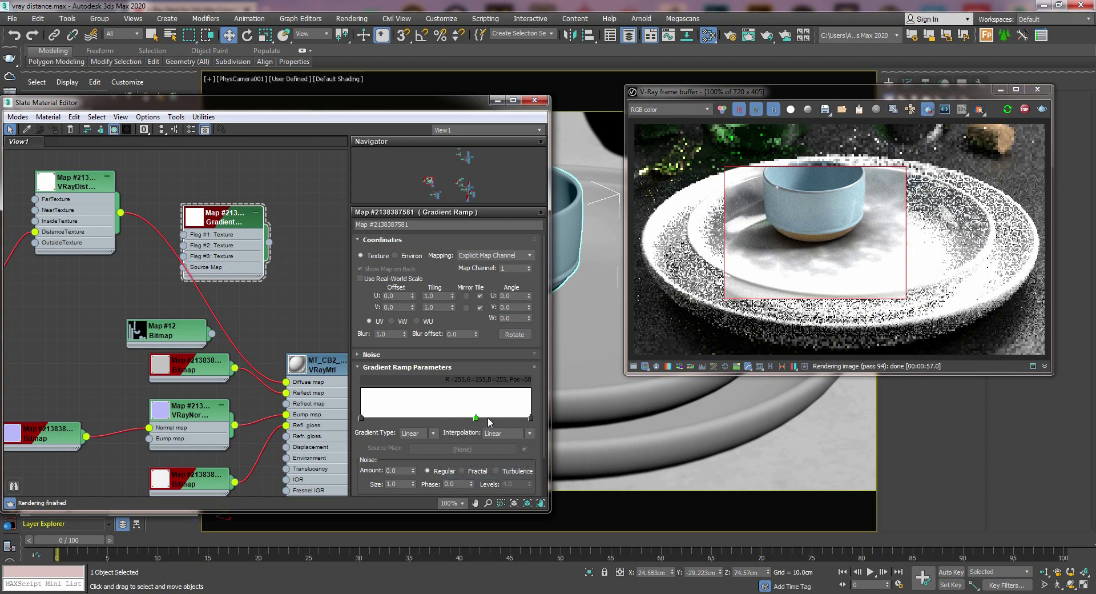
pyautogui.click(487, 419)
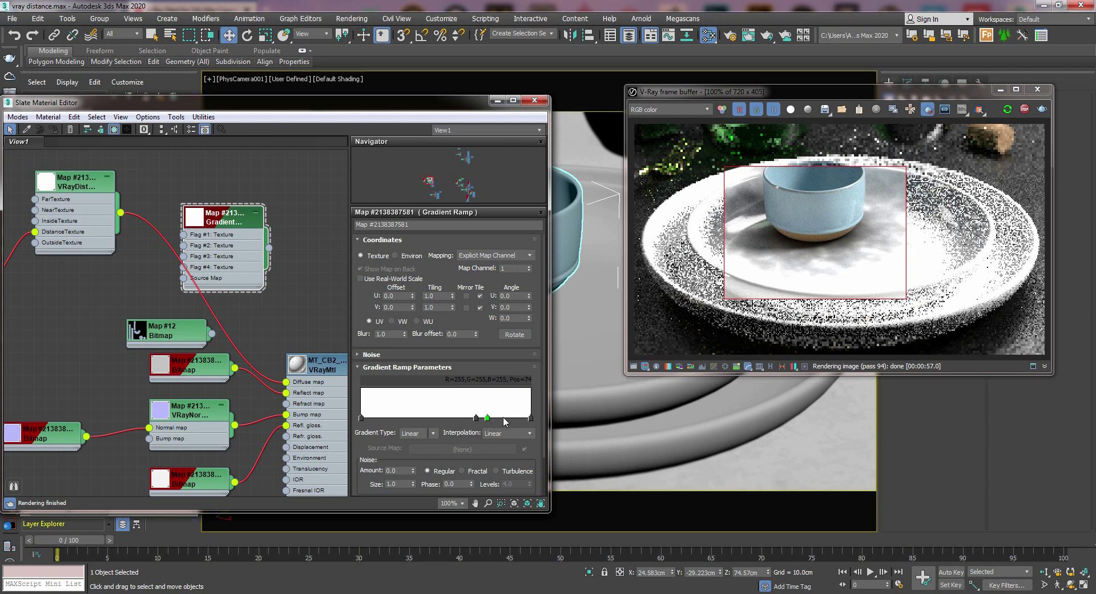
pyautogui.click(500, 419)
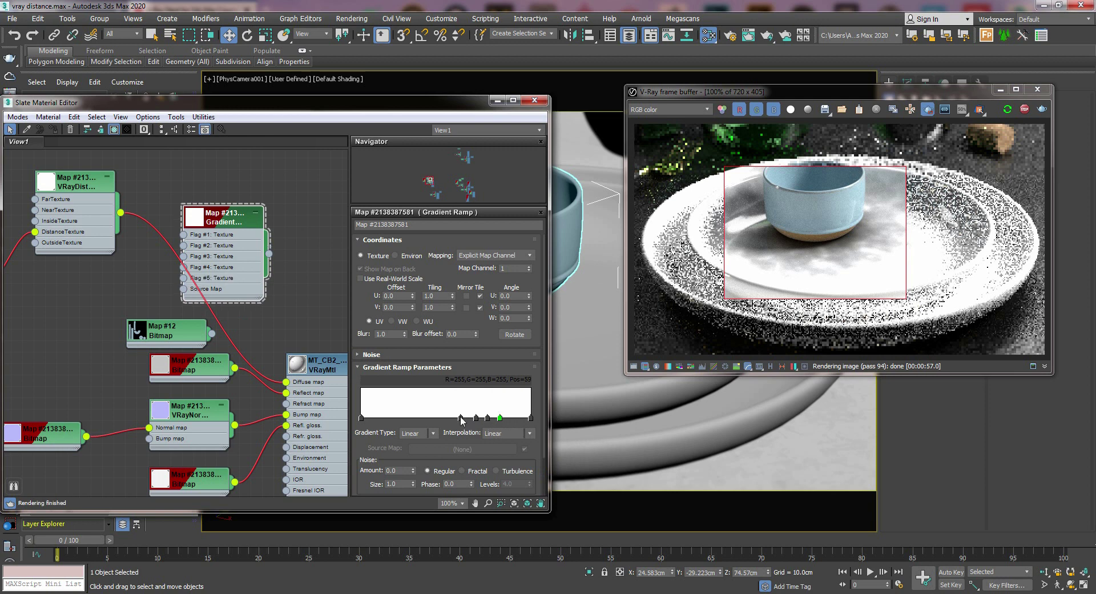
pyautogui.click(461, 418)
pyautogui.doubleClick(475, 419)
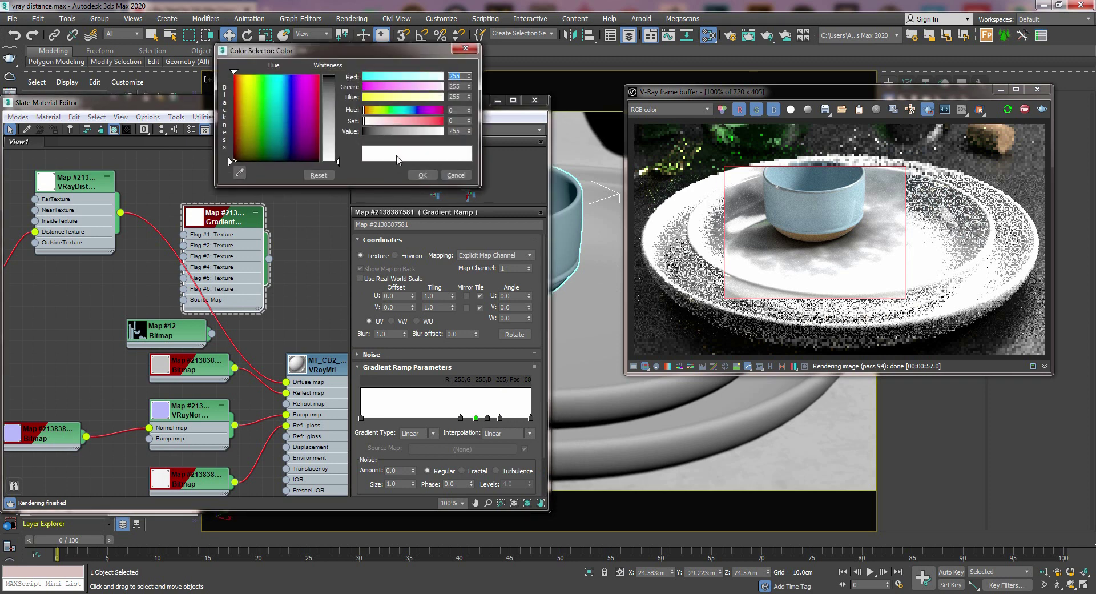
pyautogui.moveTo(388, 130); pyautogui.dragTo(350, 144)
# Make the right band: Pos 68 and 74 flags black, white flag slid to Pos 77.
pyautogui.click(411, 175)
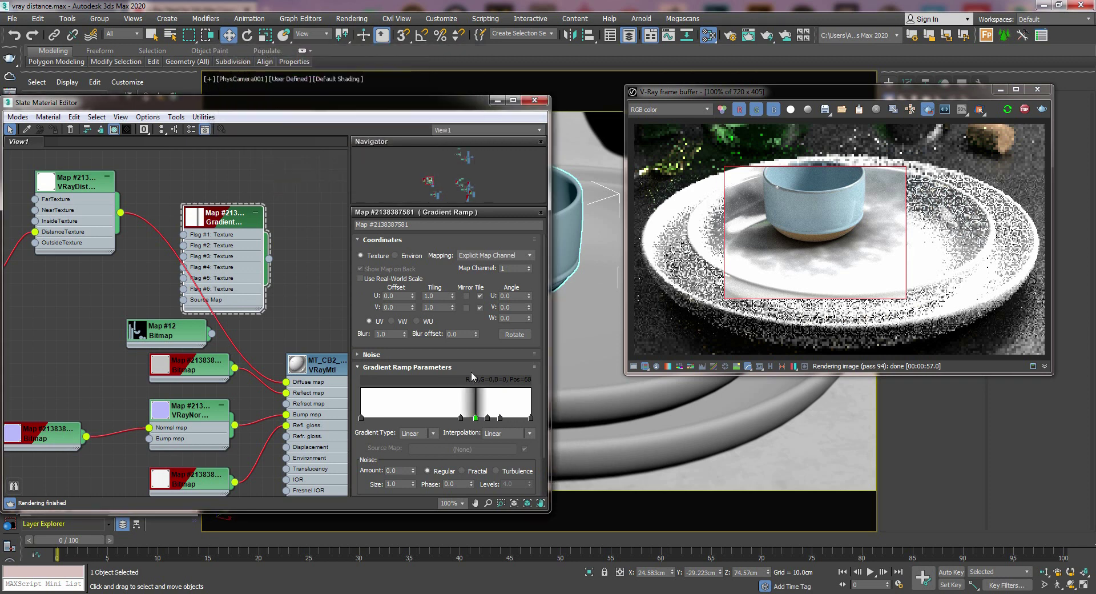
pyautogui.click(487, 418)
pyautogui.doubleClick(487, 418)
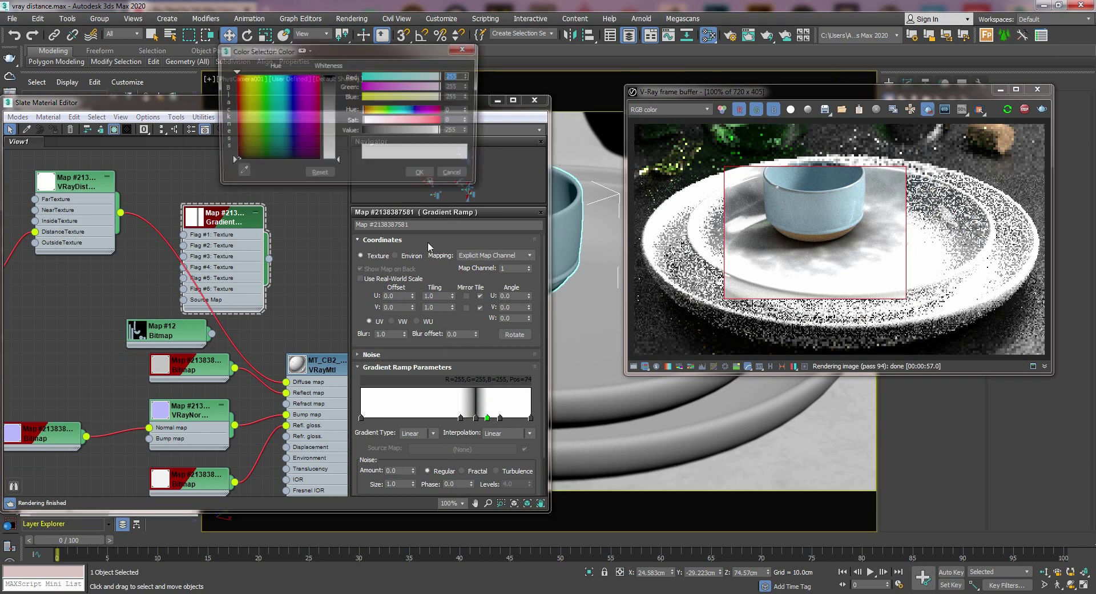
pyautogui.moveTo(430, 131); pyautogui.dragTo(364, 130)
pyautogui.click(423, 175)
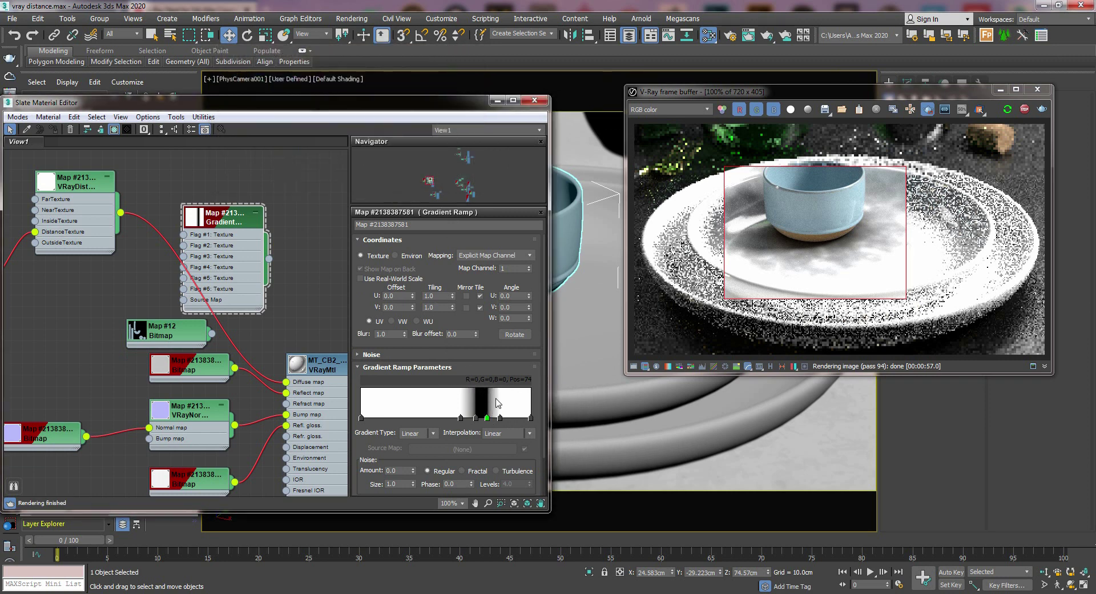
pyautogui.moveTo(501, 417); pyautogui.dragTo(471, 422)
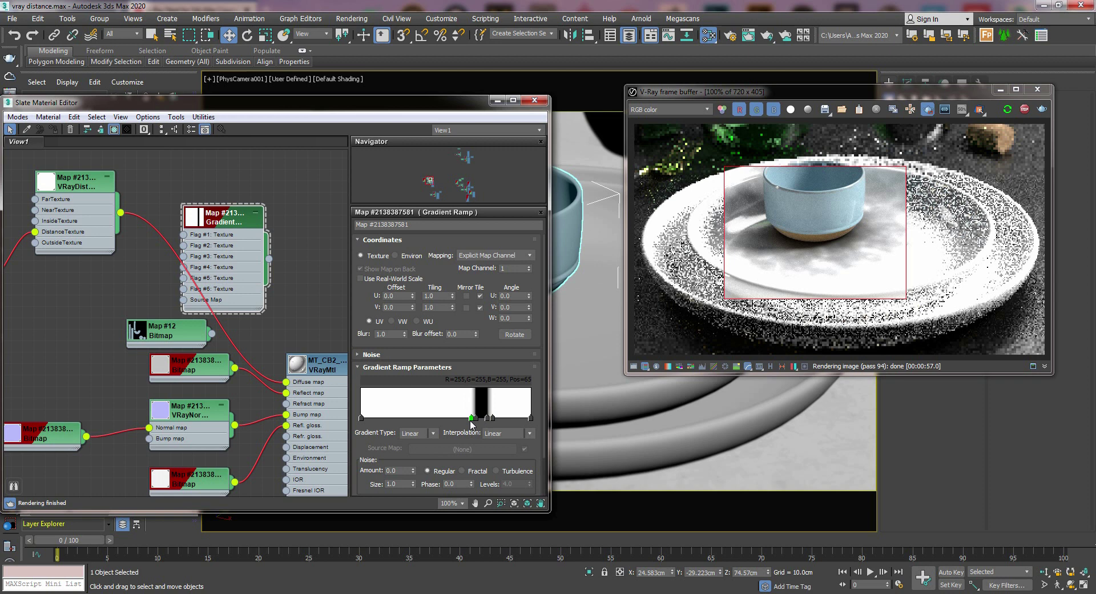
# Add flags on the ramp's left half and turn the Pos 36 and Pos 26 flags black.
pyautogui.click(422, 416)
pyautogui.click(405, 417)
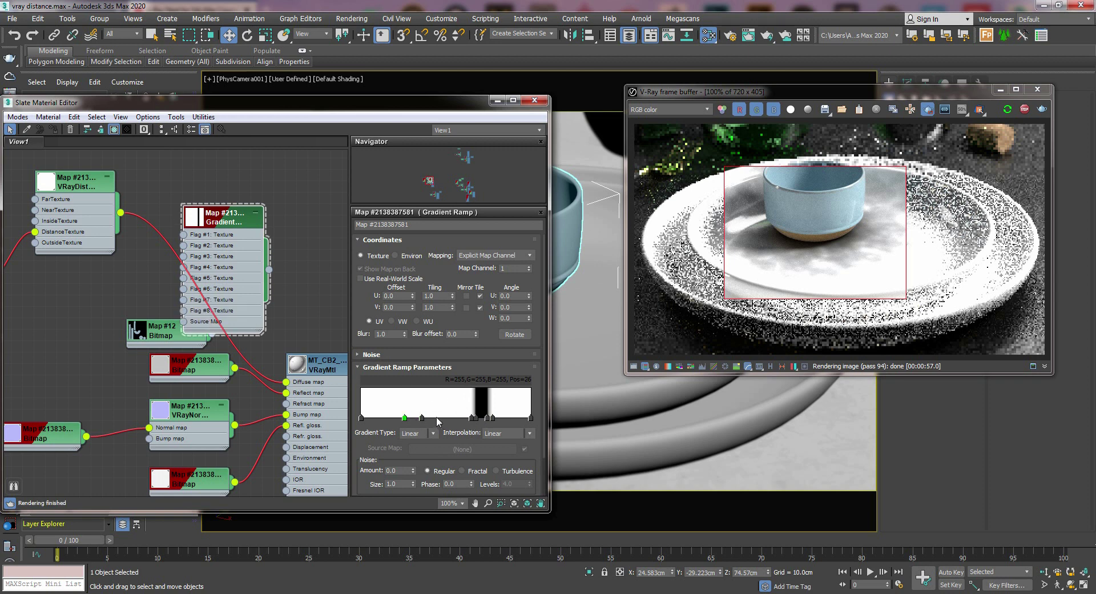
pyautogui.click(437, 418)
pyautogui.click(390, 419)
pyautogui.doubleClick(422, 418)
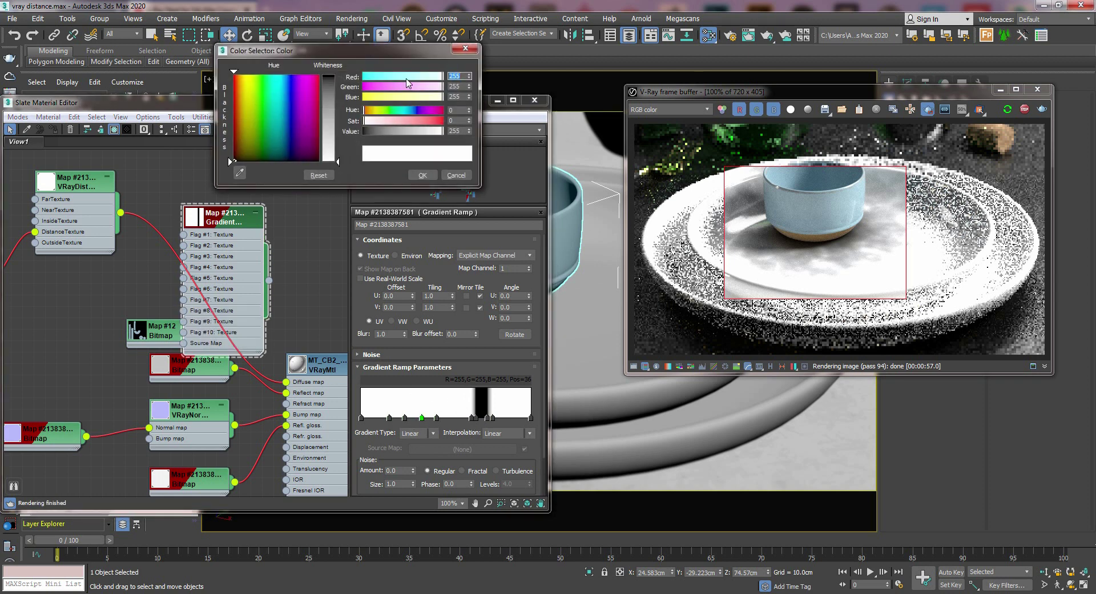
pyautogui.moveTo(400, 135); pyautogui.dragTo(363, 132)
pyautogui.click(415, 177)
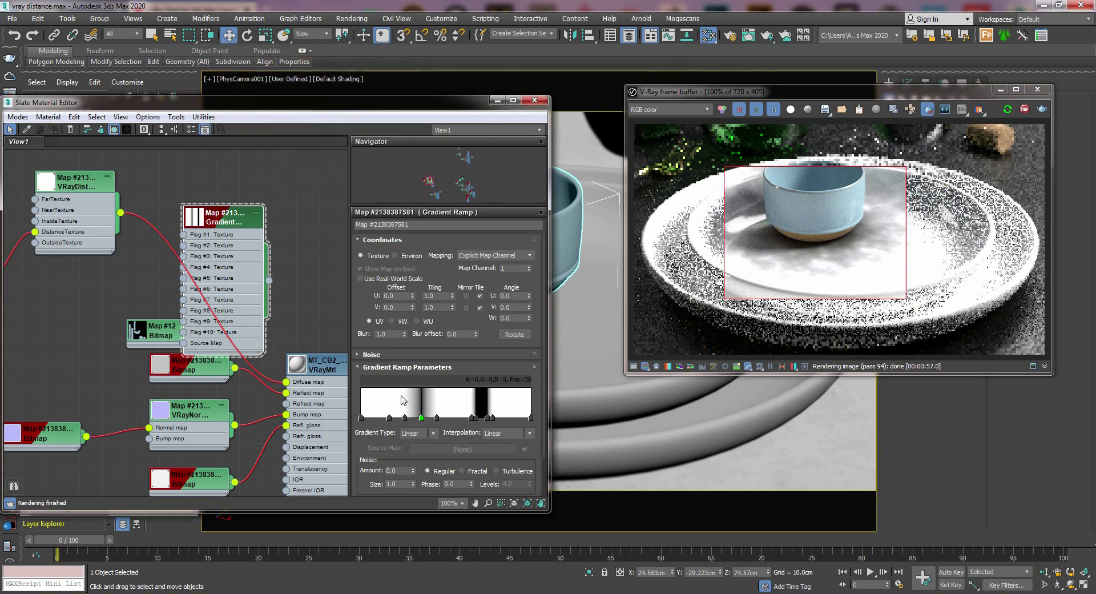
pyautogui.doubleClick(404, 417)
pyautogui.moveTo(422, 131); pyautogui.dragTo(363, 131)
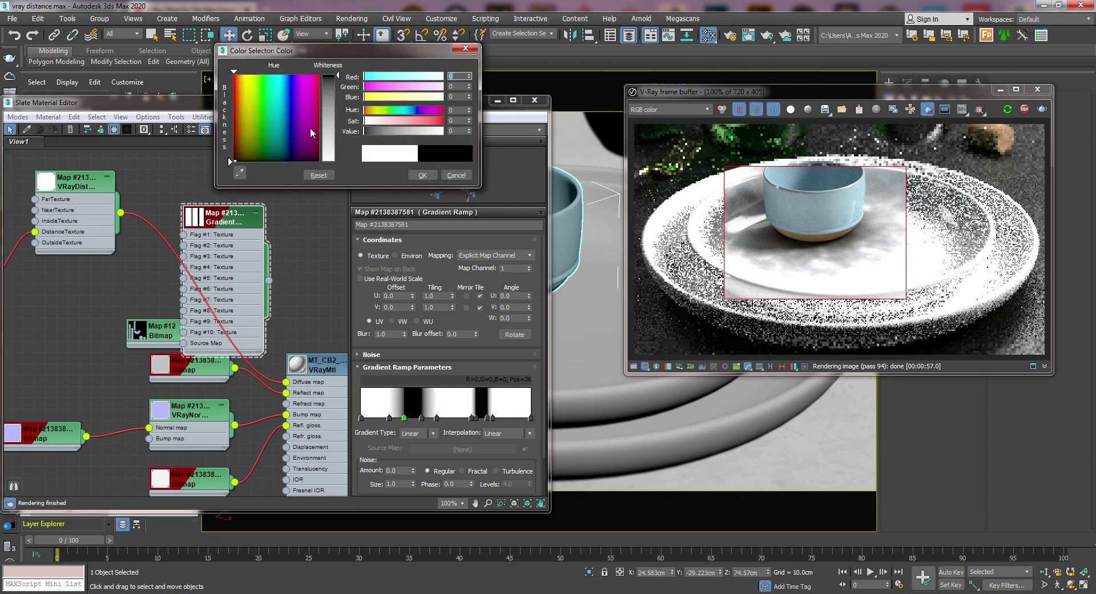
pyautogui.click(423, 175)
# Slide a white flag to Pos 40, delete the extra flag, and move the Gradient Ramp node aside.
pyautogui.moveTo(435, 418); pyautogui.dragTo(401, 421)
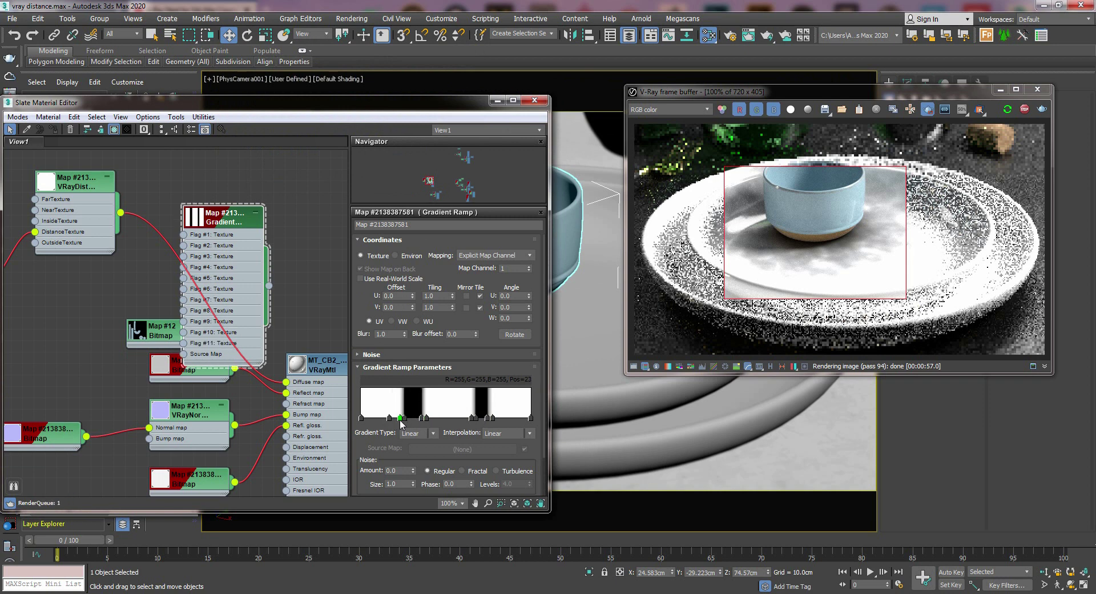
pyautogui.rightClick(389, 419)
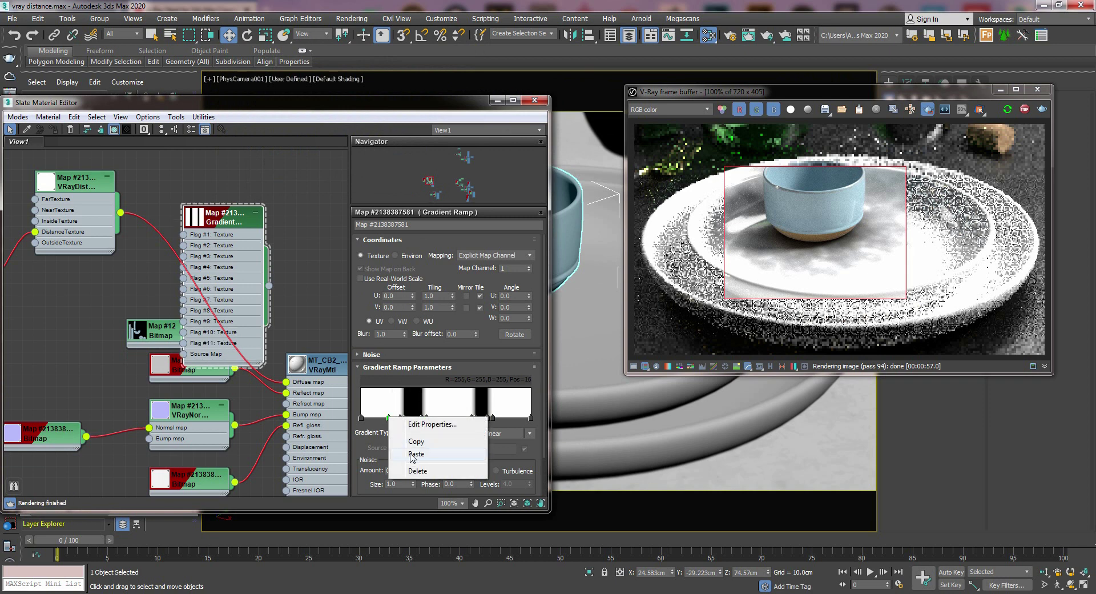
pyautogui.click(434, 470)
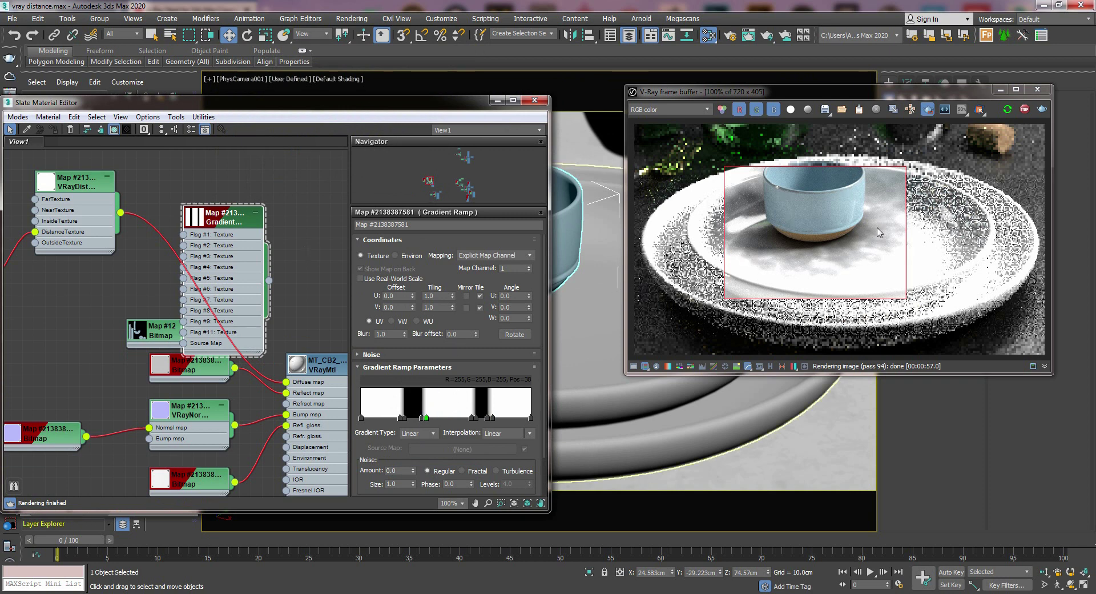
pyautogui.moveTo(225, 272); pyautogui.dragTo(274, 254, button='middle')
# Wire the Gradient Ramp into the Diffuse map input and set the render region over the whole plate.
pyautogui.moveTo(271, 203); pyautogui.dragTo(249, 167)
pyautogui.moveTo(257, 245); pyautogui.dragTo(229, 250, button='middle')
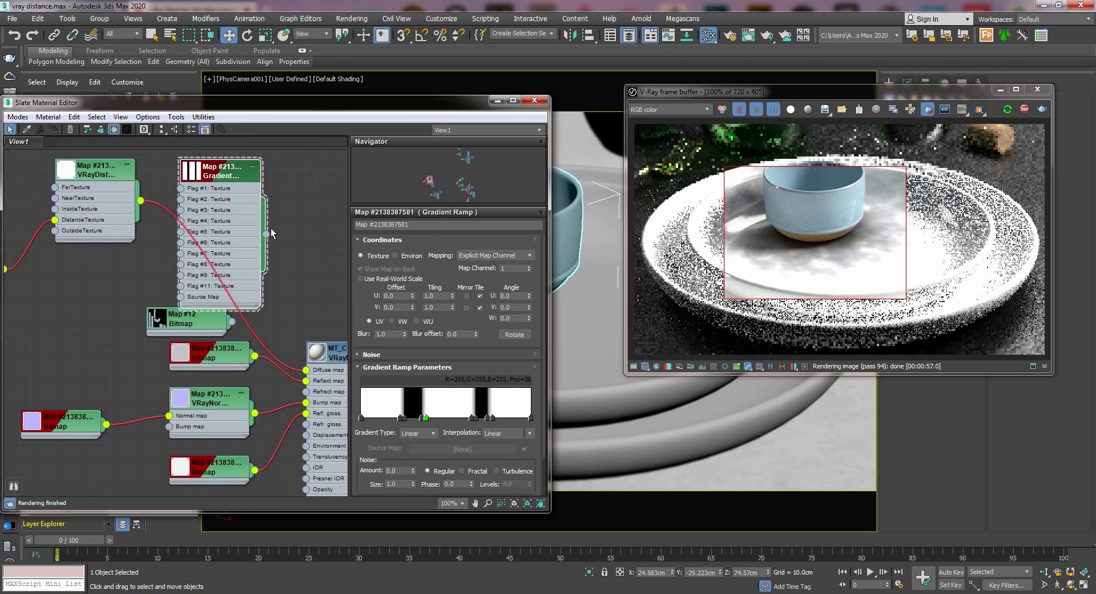
pyautogui.moveTo(308, 307); pyautogui.dragTo(306, 372)
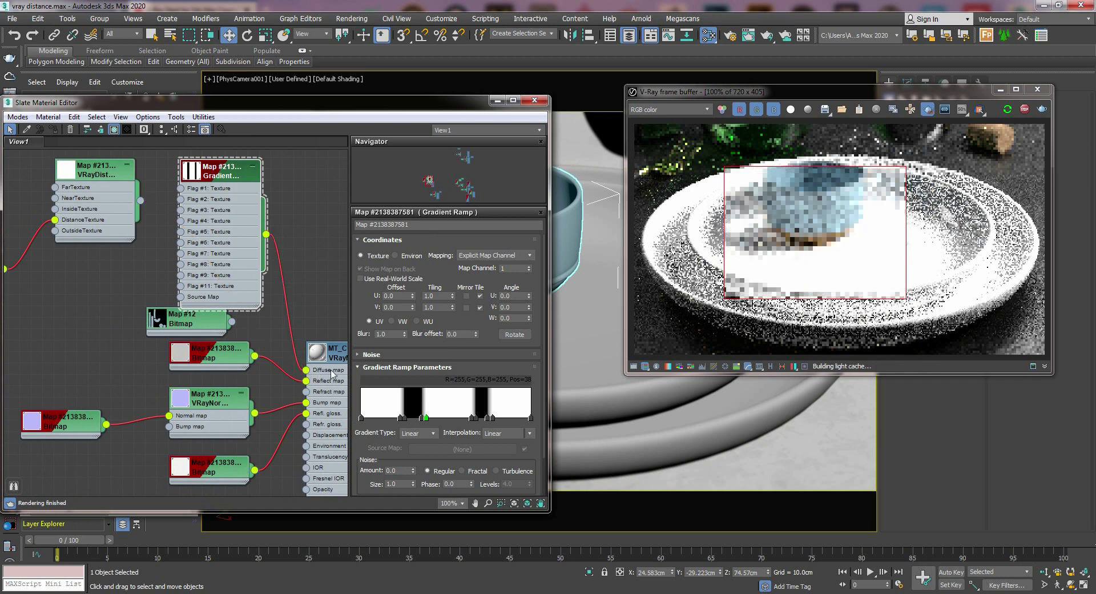
pyautogui.moveTo(1038, 156); pyautogui.dragTo(599, 367)
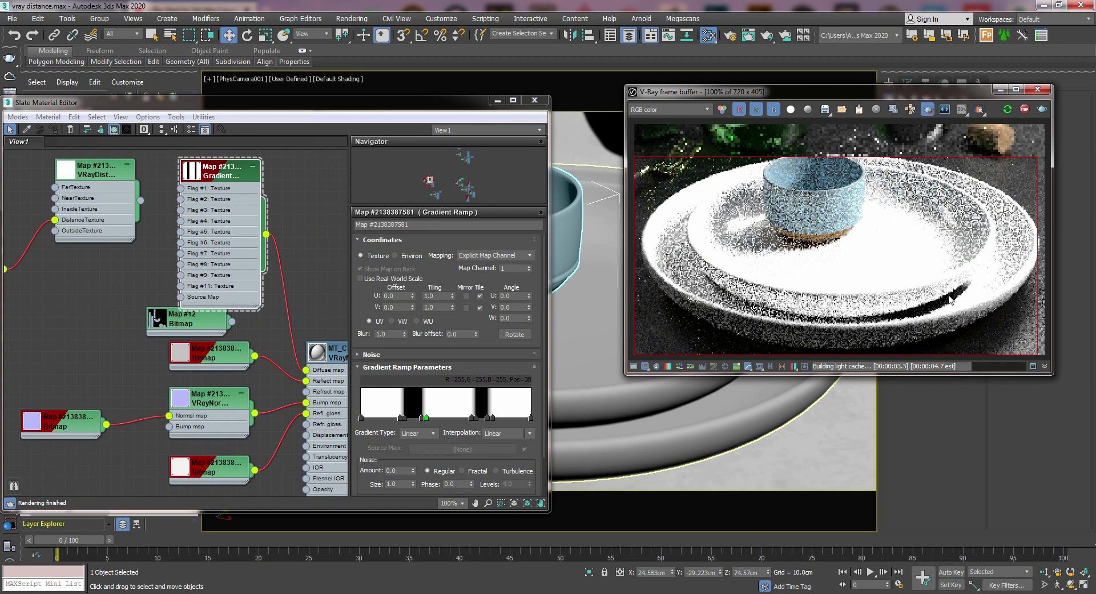
# Bring up the Gradient Ramp's list of gradient types.
pyautogui.moveTo(143, 249); pyautogui.dragTo(228, 314, button='middle')
pyautogui.scroll(1, 297, 291)
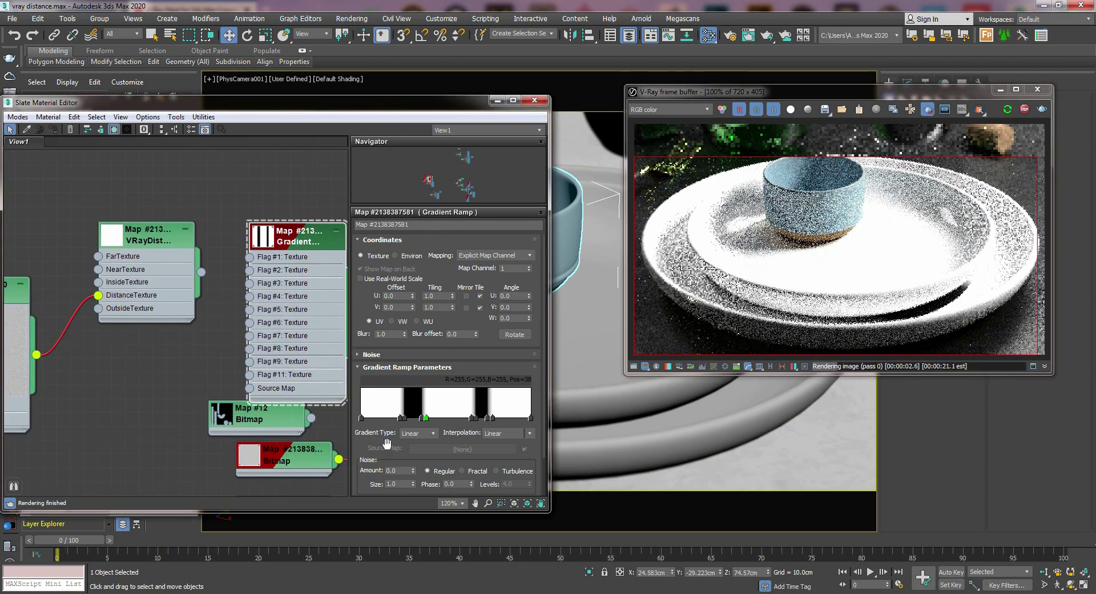
pyautogui.scroll(-2, 376, 394)
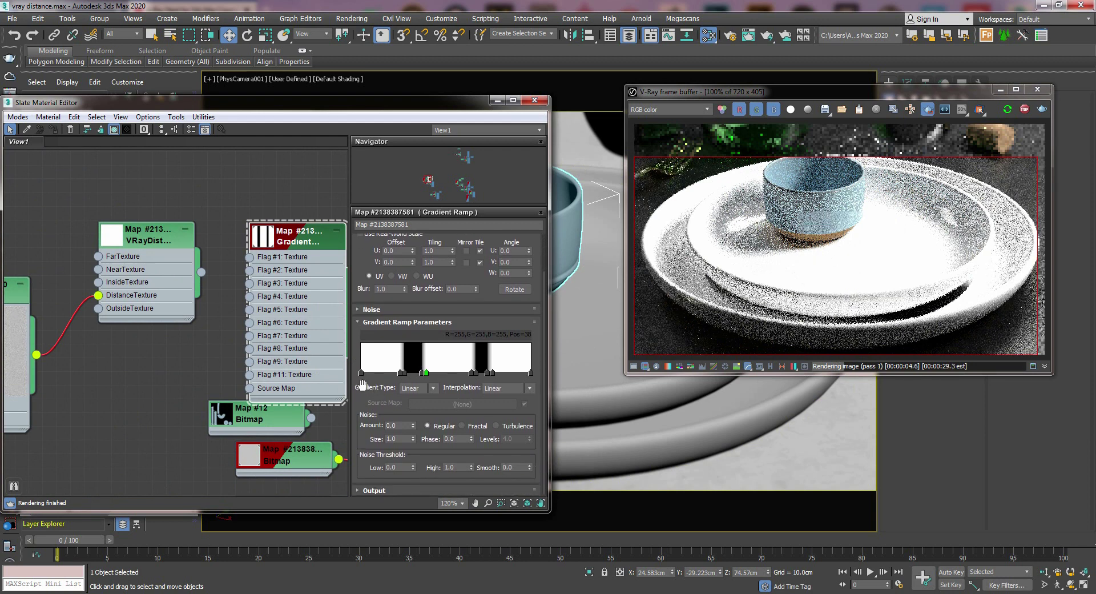
pyautogui.click(418, 389)
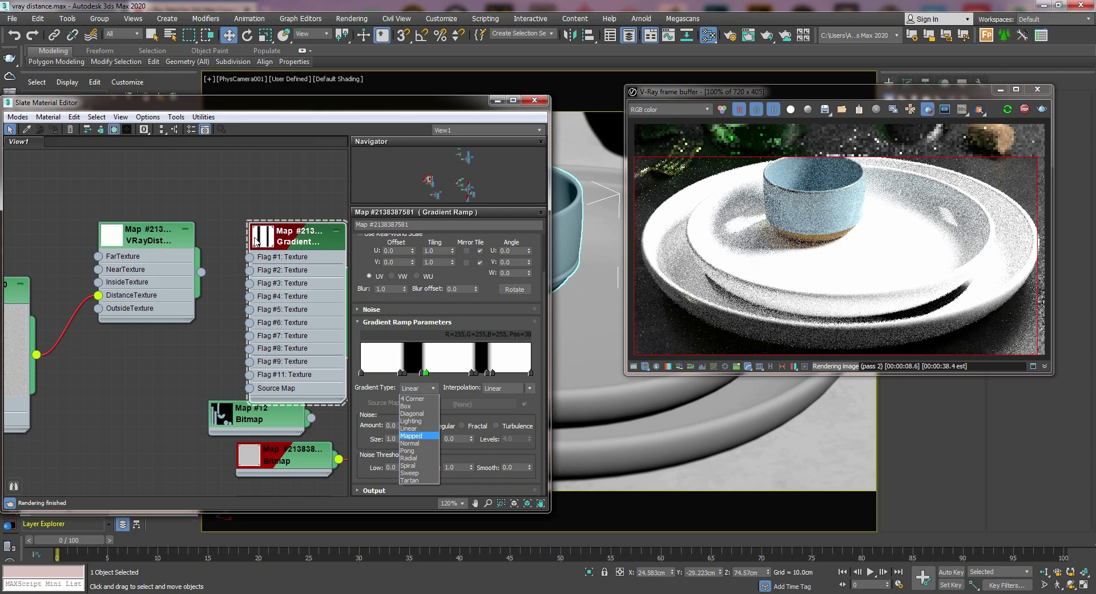
# Set the Gradient Ramp type to Mapped with VRayDistanceTex as an instanced Source Map.
pyautogui.click(411, 436)
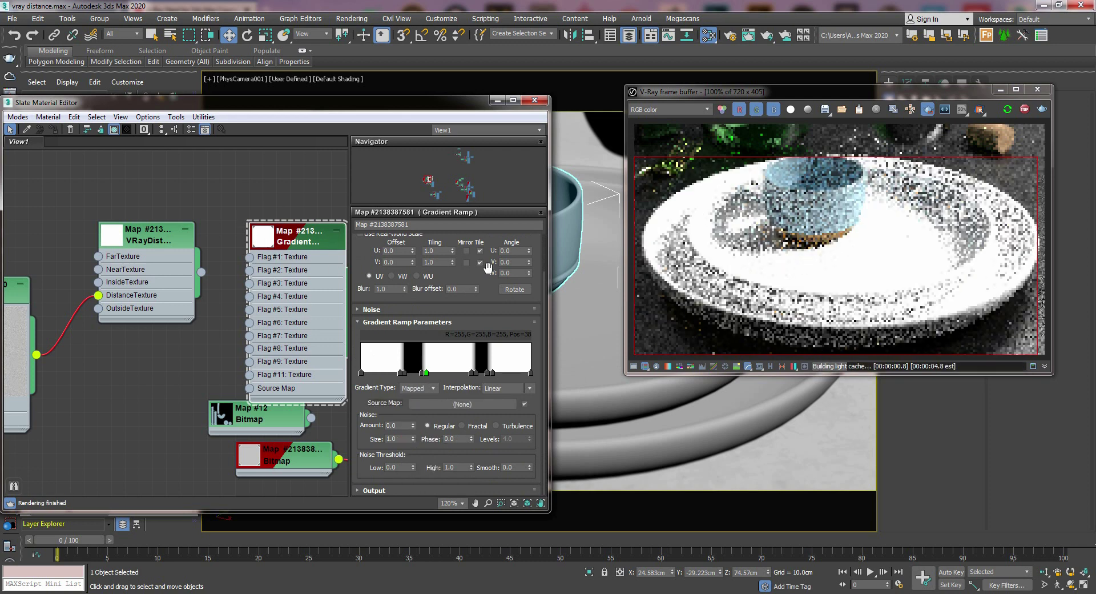
pyautogui.moveTo(154, 242)
pyautogui.mouseDown()
pyautogui.moveTo(149, 253)
pyautogui.moveTo(154, 242)
pyautogui.mouseUp()
pyautogui.moveTo(201, 272); pyautogui.dragTo(446, 404)
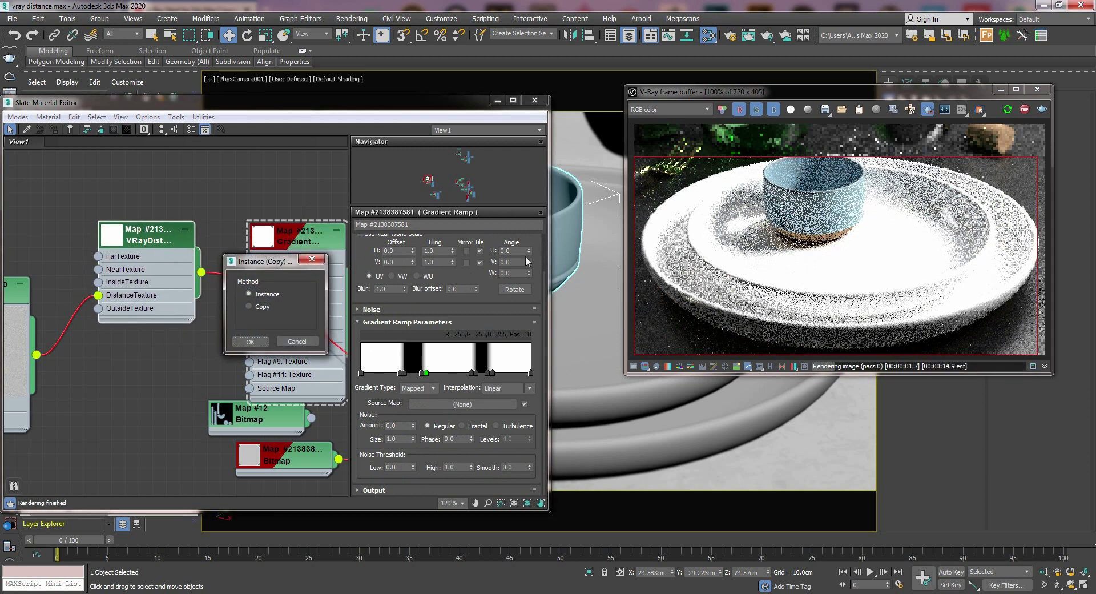
pyautogui.click(250, 340)
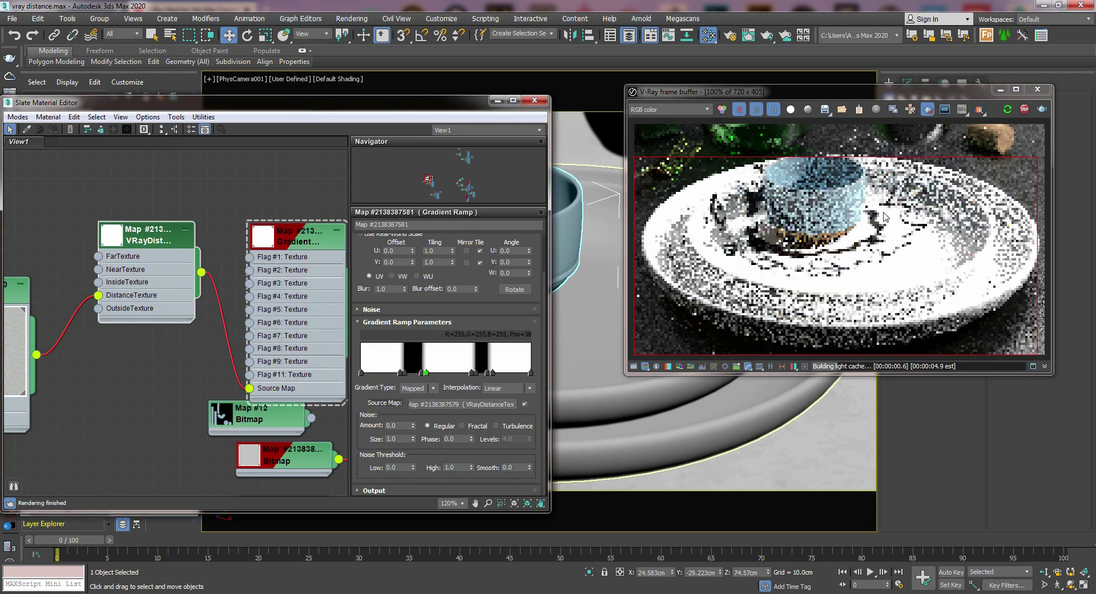
# Disconnect the Noise map from the distance input and open the VRayDistanceTex parameters.
pyautogui.moveTo(133, 269); pyautogui.dragTo(204, 272, button='middle')
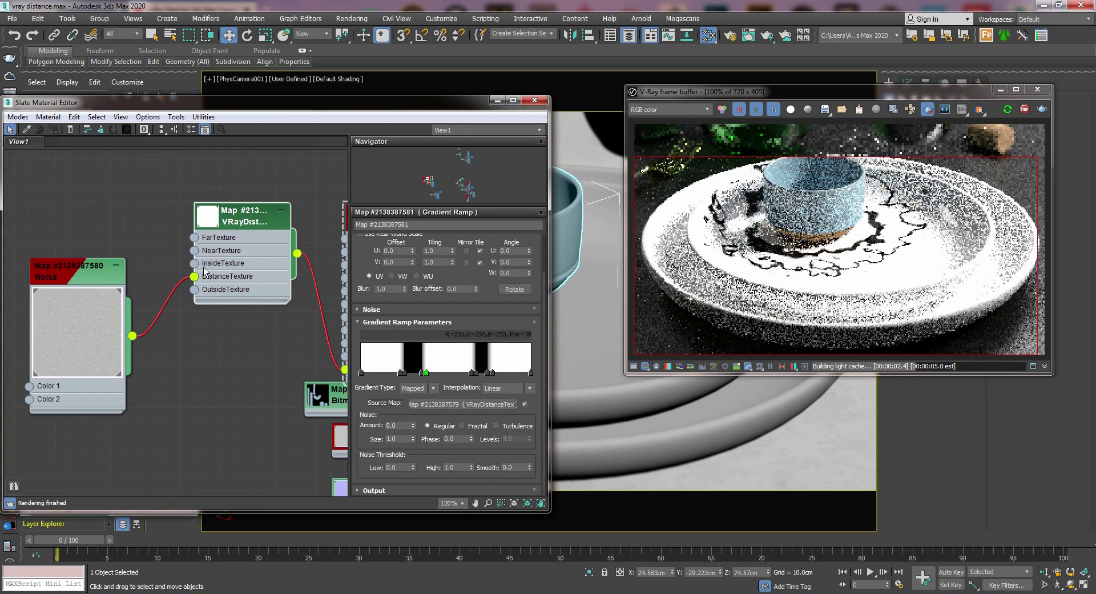
pyautogui.moveTo(193, 278); pyautogui.dragTo(118, 212)
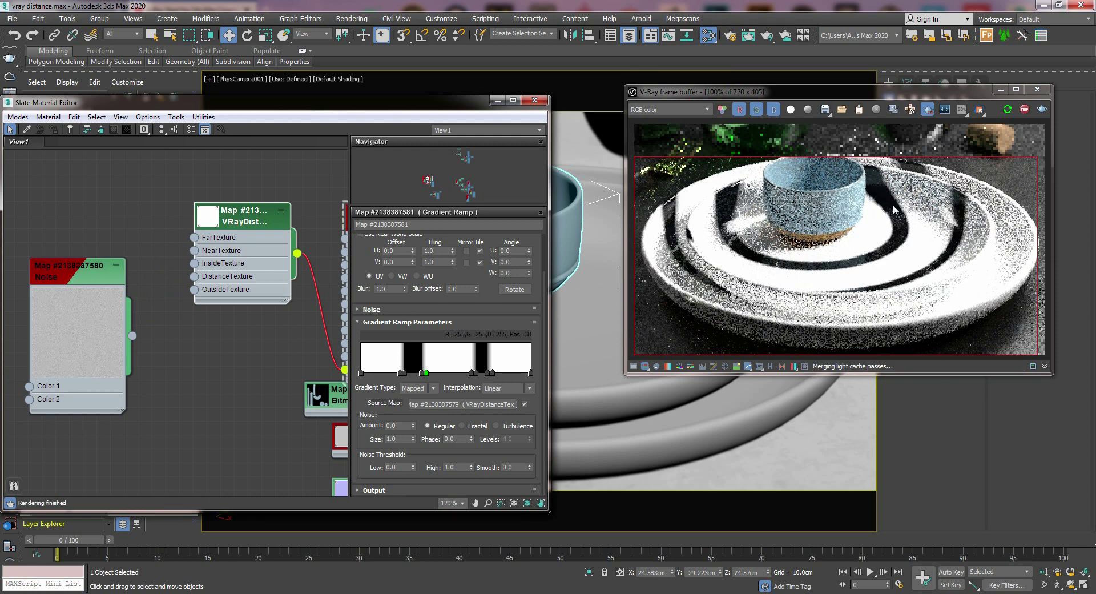
pyautogui.moveTo(274, 339); pyautogui.dragTo(169, 339, button='middle')
pyautogui.scroll(-2, 206, 228)
pyautogui.moveTo(284, 255); pyautogui.dragTo(220, 249, button='middle')
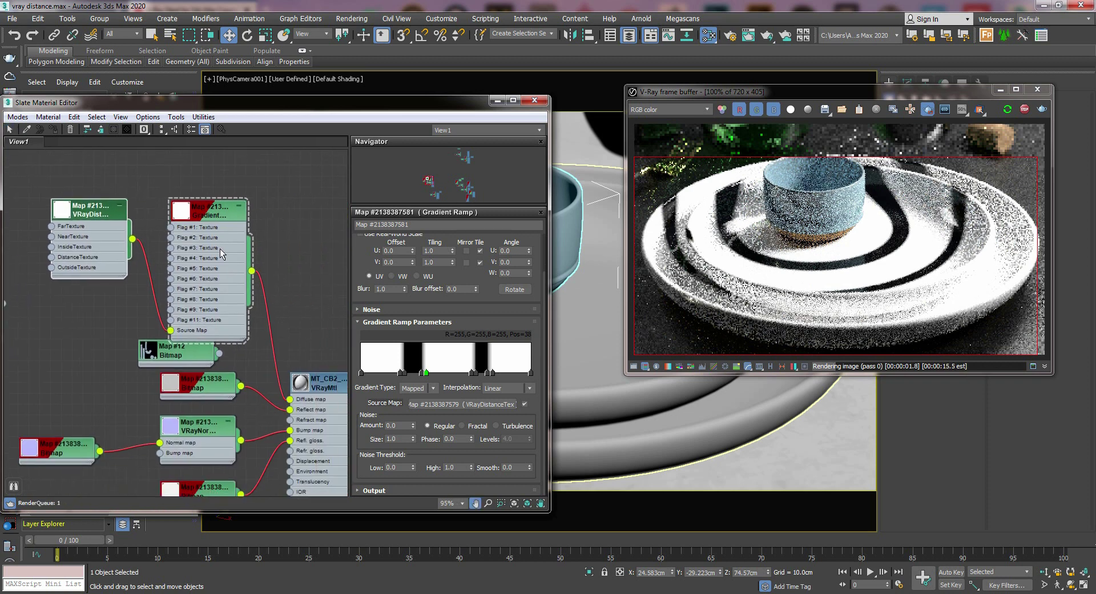
pyautogui.click(205, 216)
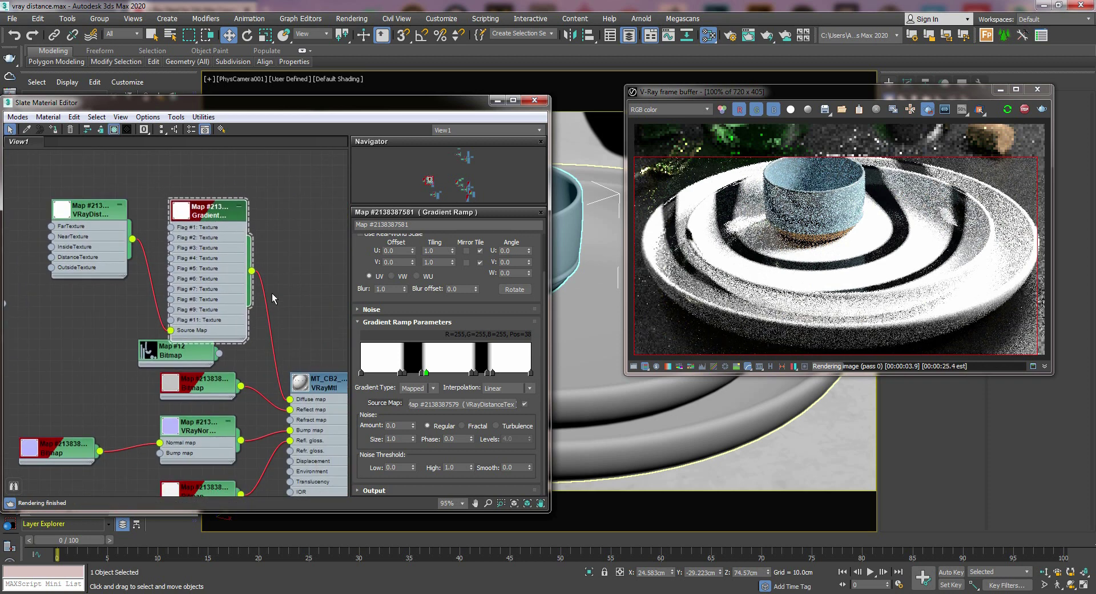
pyautogui.moveTo(109, 221); pyautogui.dragTo(252, 230, button='middle')
pyautogui.scroll(2, 233, 220)
pyautogui.doubleClick(234, 221)
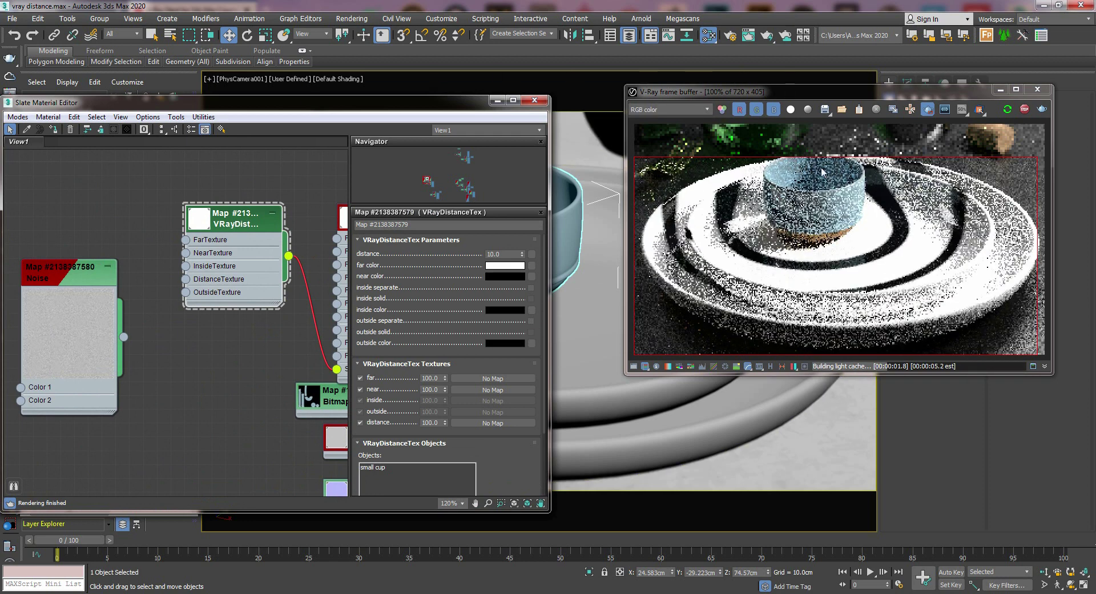
# Move the small cup down onto the plate, then bring the Slate Material Editor back up.
pyautogui.click(498, 101)
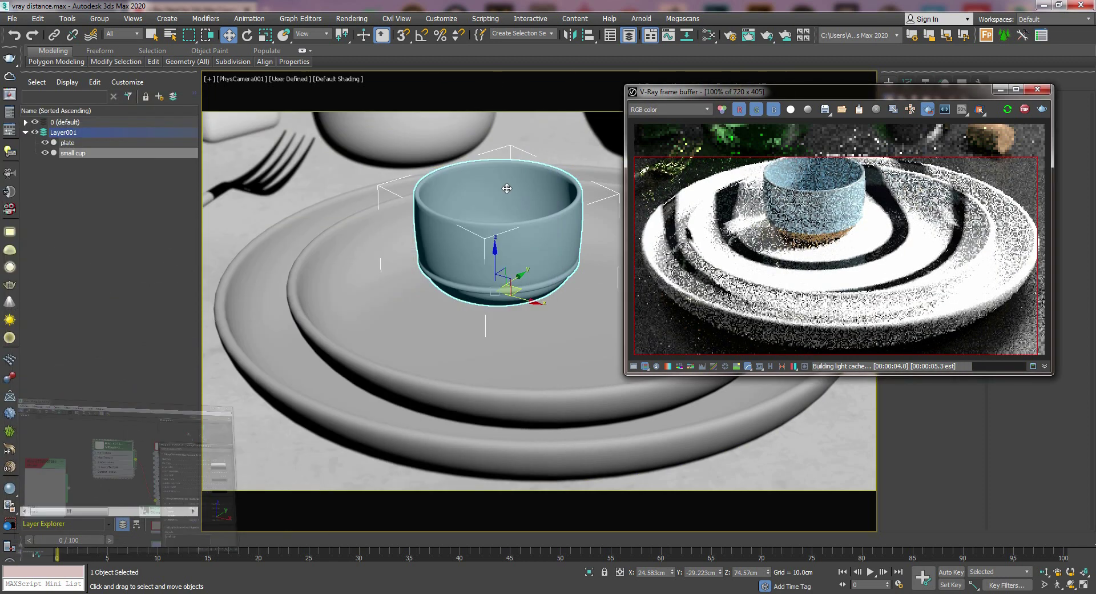
pyautogui.moveTo(516, 287)
pyautogui.mouseDown()
pyautogui.moveTo(540, 328)
pyautogui.moveTo(494, 282)
pyautogui.moveTo(515, 288)
pyautogui.mouseUp()
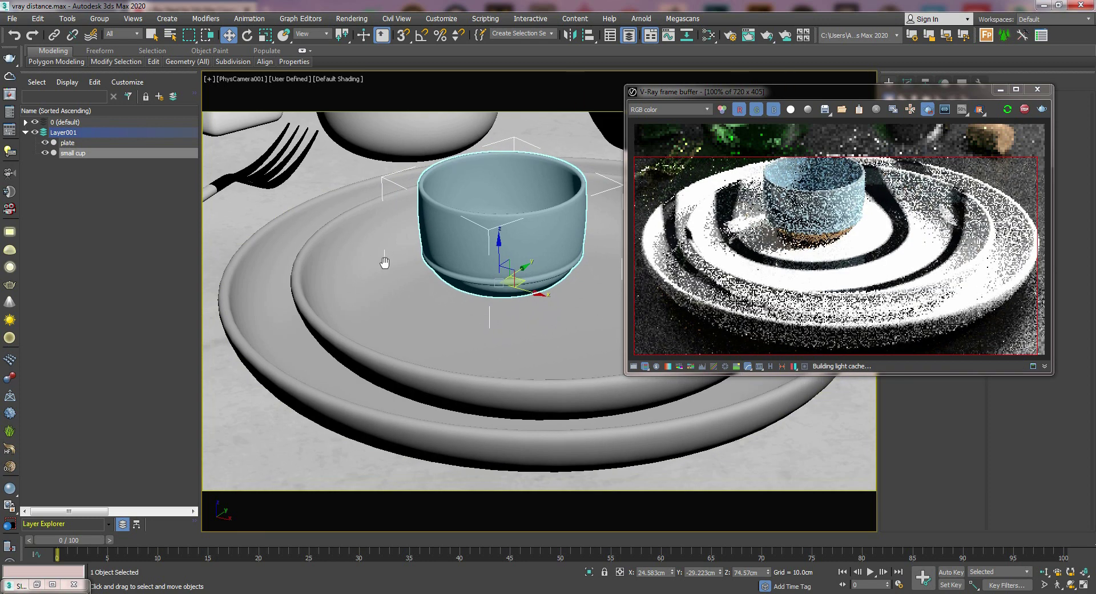
pyautogui.press('m')
pyautogui.moveTo(176, 284); pyautogui.dragTo(46, 251, button='middle')
pyautogui.scroll(-3, 210, 237)
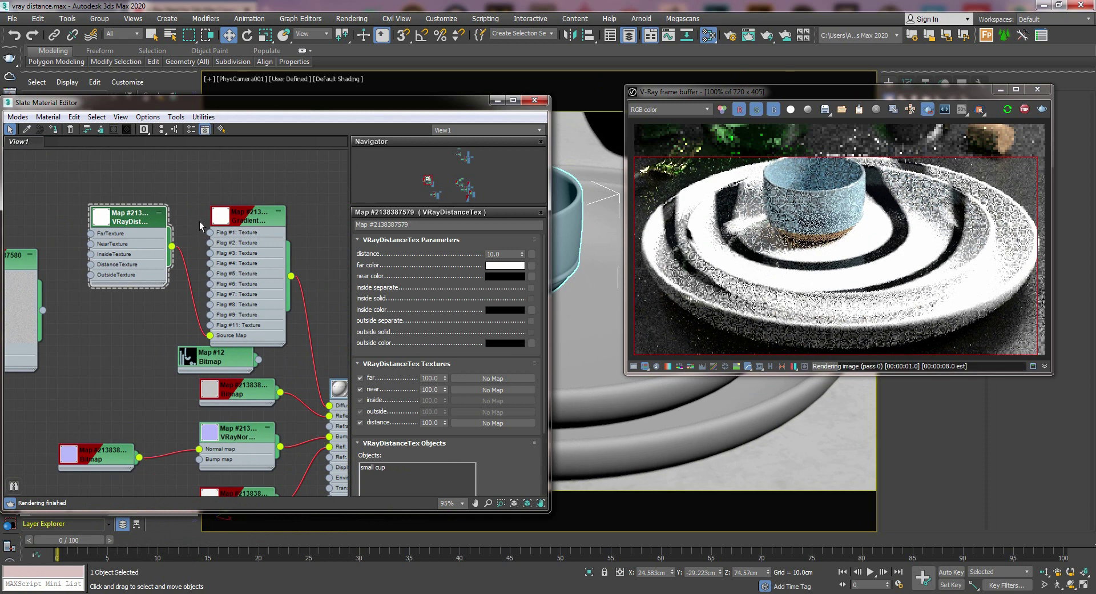
# Adjust the Gradient Ramp flags to widen the first black band and narrow the second.
pyautogui.moveTo(200, 226); pyautogui.dragTo(223, 242, button='middle')
pyautogui.scroll(3, 223, 242)
pyautogui.moveTo(310, 260); pyautogui.dragTo(256, 239, button='middle')
pyautogui.doubleClick(271, 227)
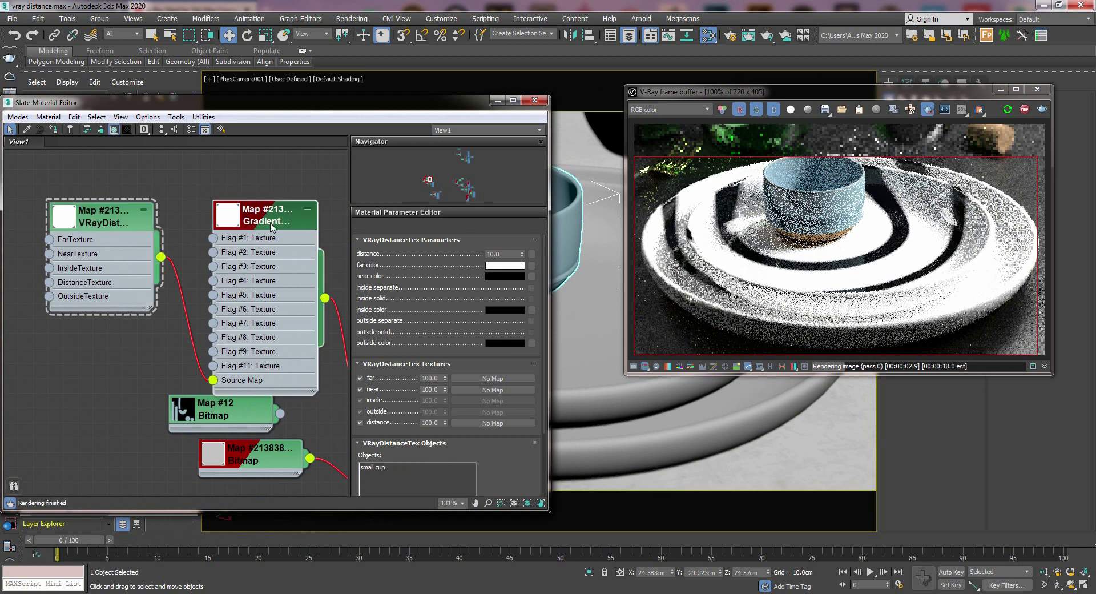
pyautogui.doubleClick(252, 212)
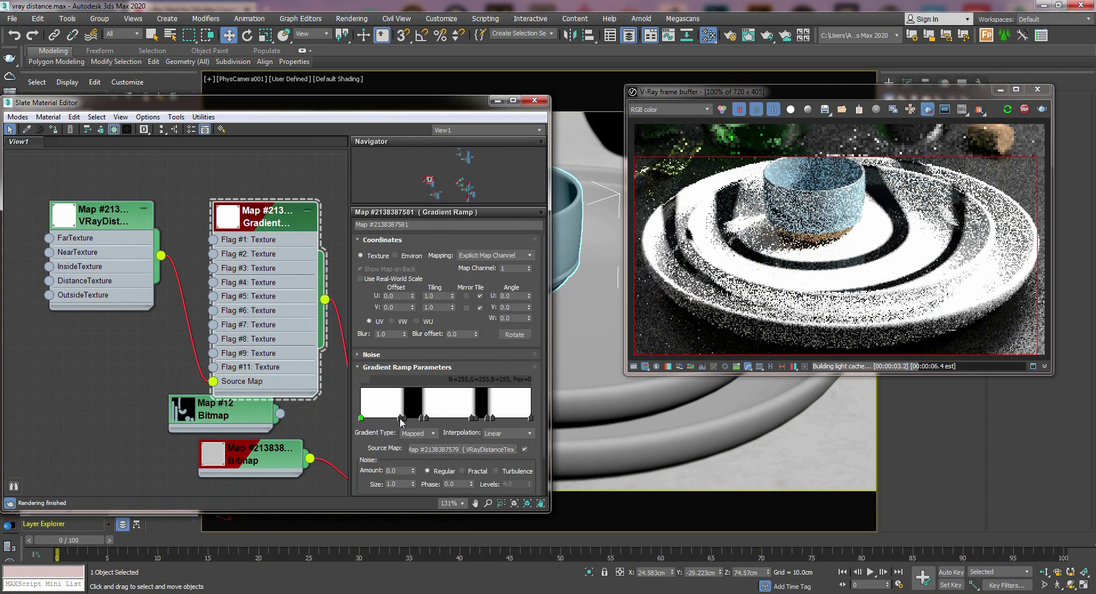
pyautogui.moveTo(402, 421); pyautogui.dragTo(469, 420)
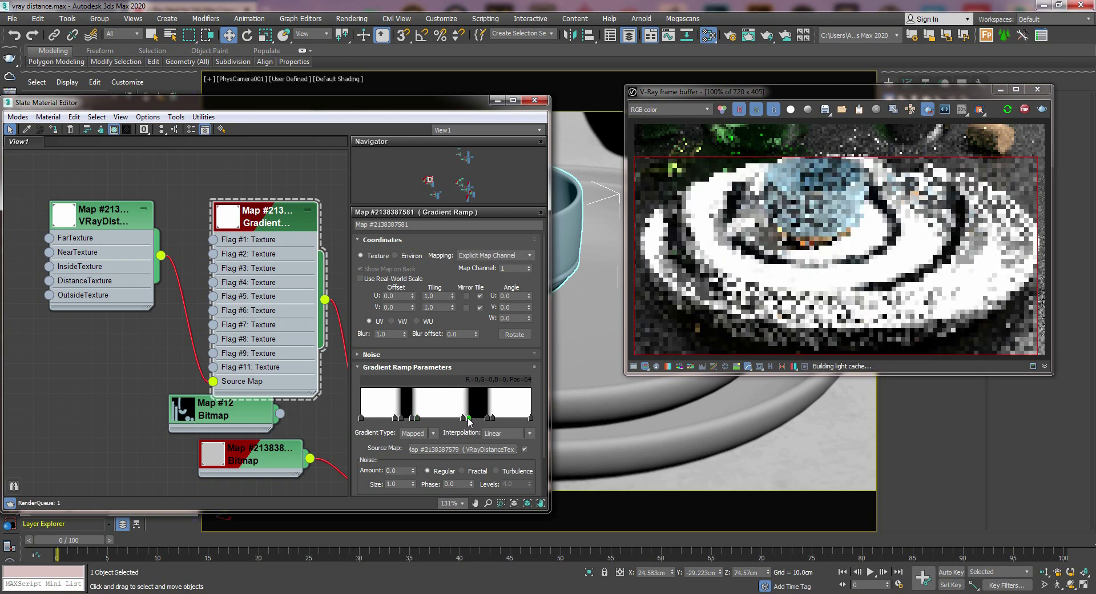
pyautogui.click(474, 418)
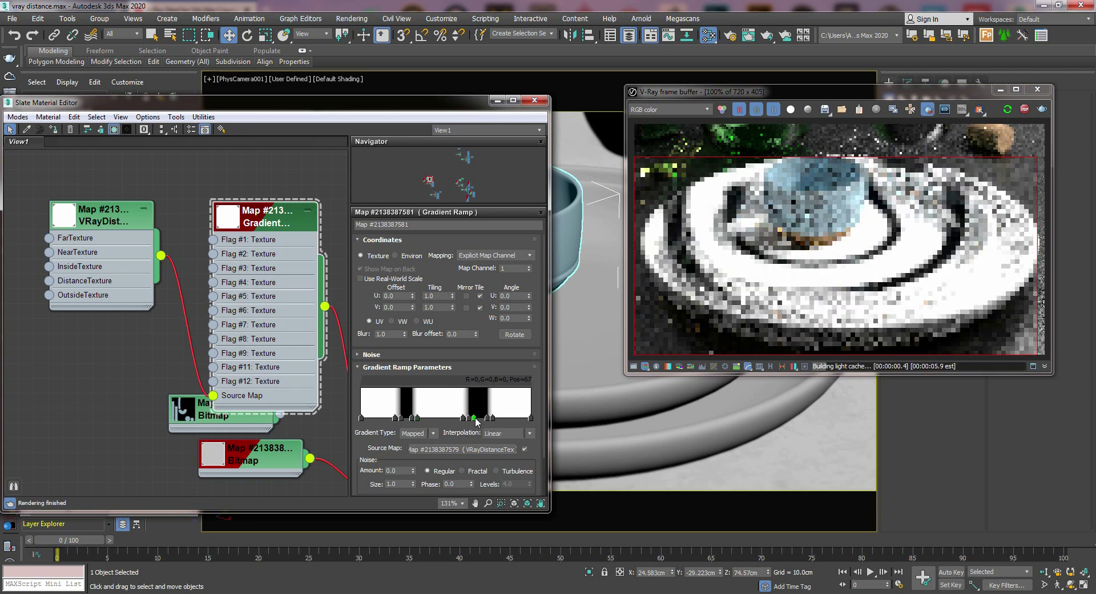
pyautogui.rightClick(477, 421)
pyautogui.click(516, 470)
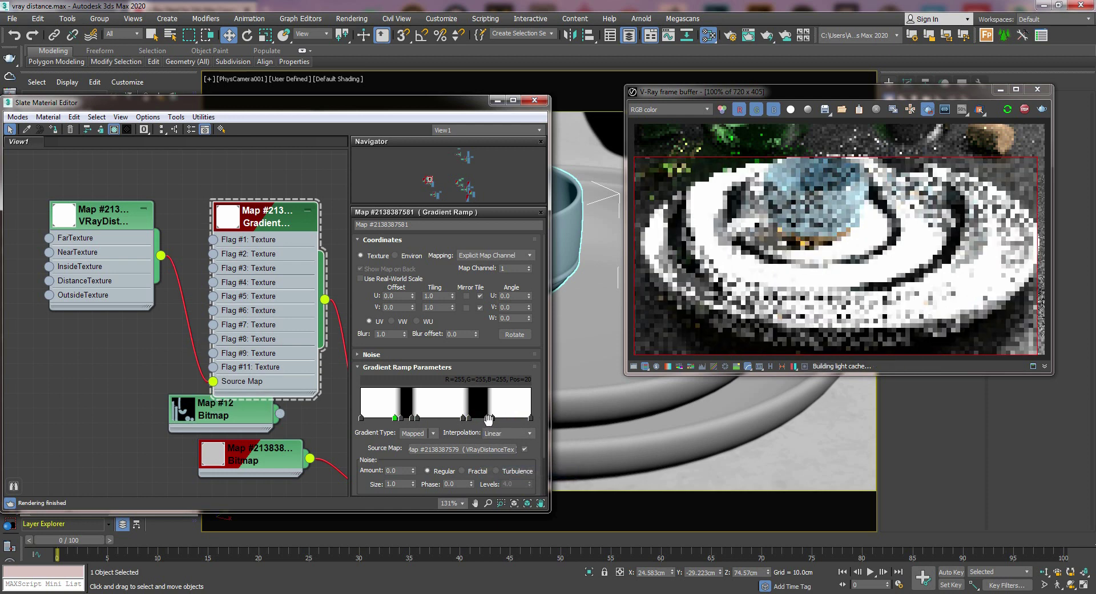
pyautogui.moveTo(489, 421); pyautogui.dragTo(485, 421)
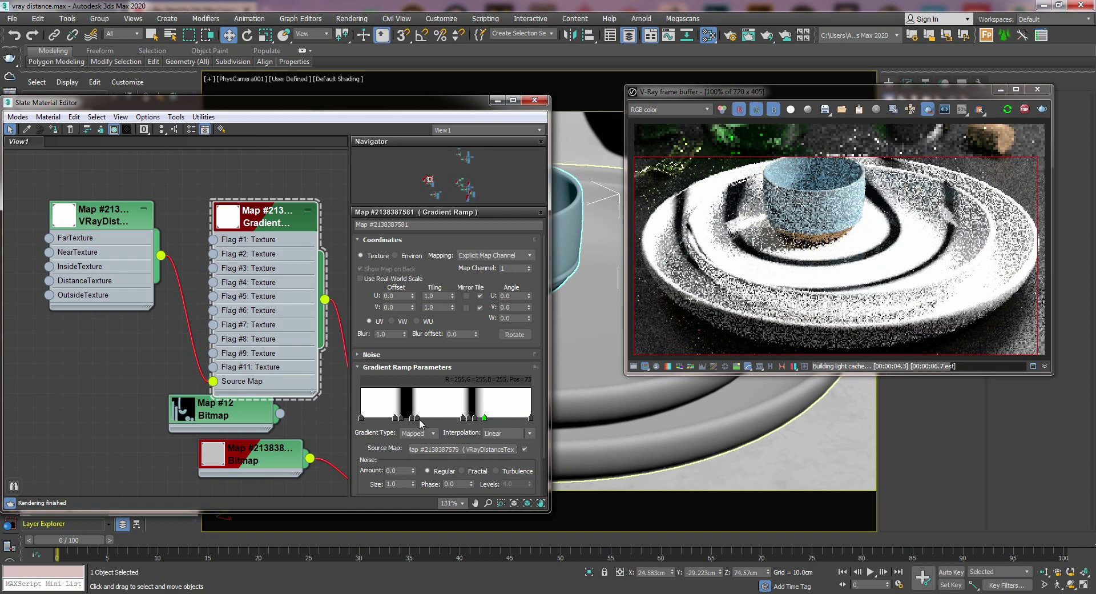
pyautogui.moveTo(419, 422); pyautogui.dragTo(420, 423)
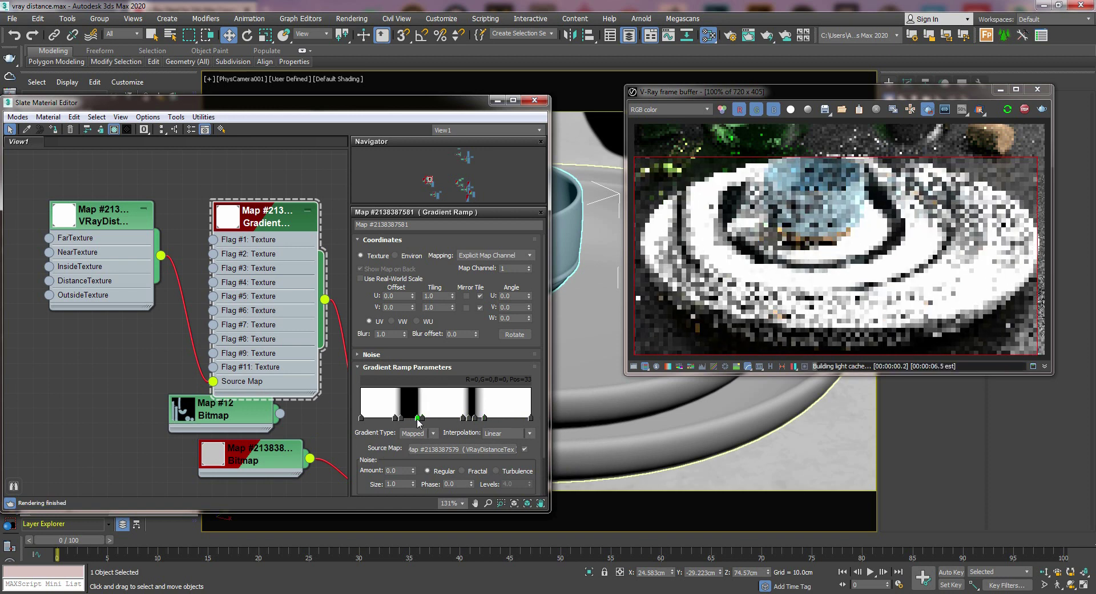
# Reconnect the Noise output to VRayDistanceTex's DistanceTexture input.
pyautogui.moveTo(187, 261); pyautogui.dragTo(304, 255, button='middle')
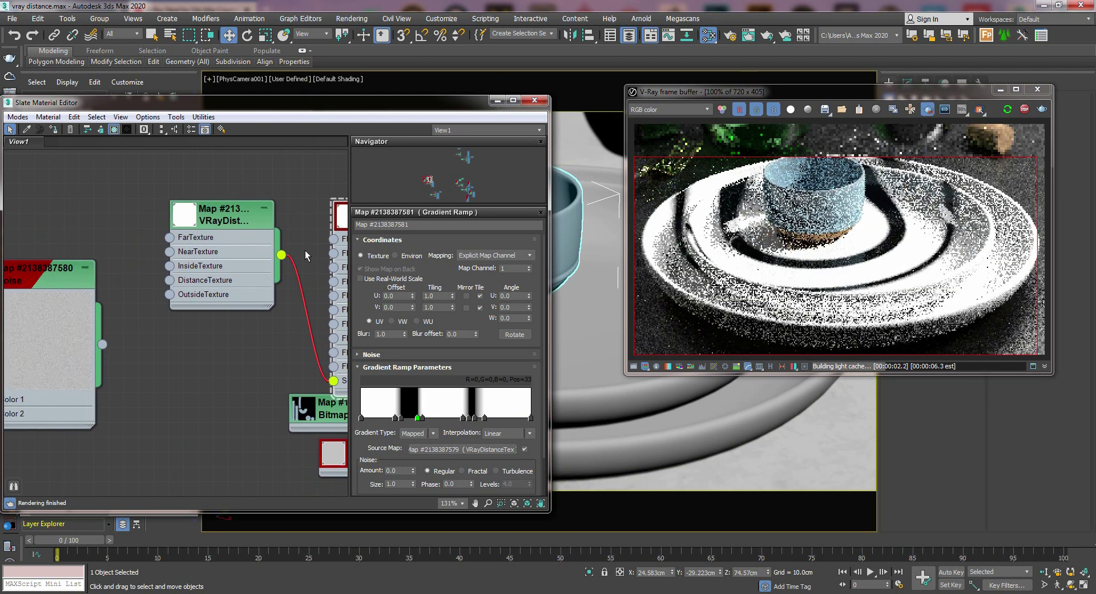
pyautogui.scroll(-1, 306, 255)
pyautogui.moveTo(141, 271); pyautogui.dragTo(211, 282, button='middle')
pyautogui.scroll(1, 212, 298)
pyautogui.scroll(2, 213, 303)
pyautogui.moveTo(194, 351); pyautogui.dragTo(261, 285)
pyautogui.moveTo(268, 287); pyautogui.dragTo(267, 288)
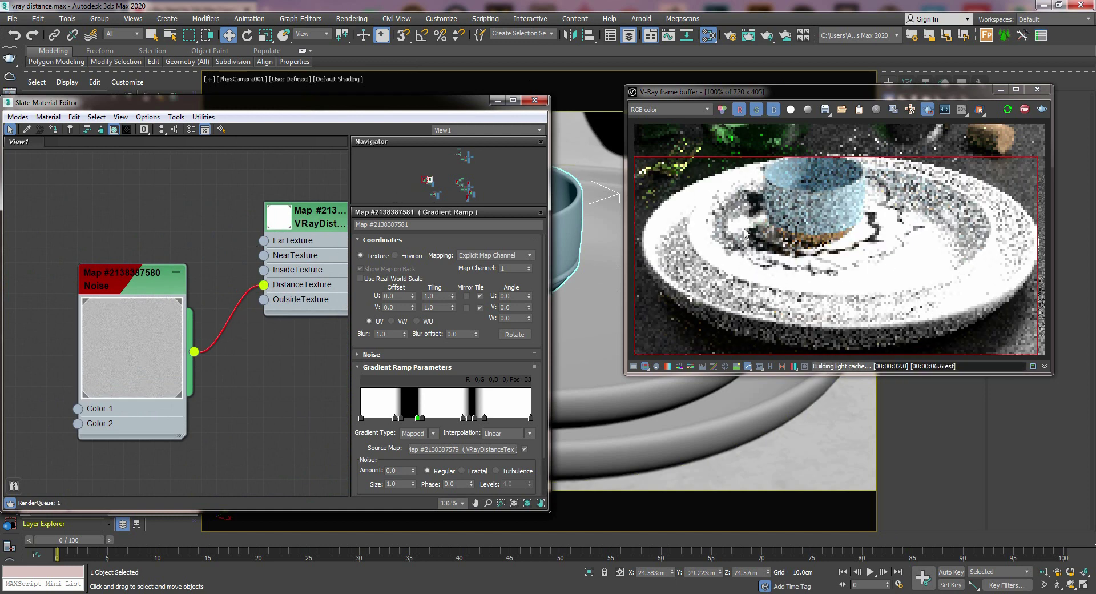
# Set the VRayDistanceTex distance to 15.0.
pyautogui.moveTo(310, 225); pyautogui.dragTo(294, 224)
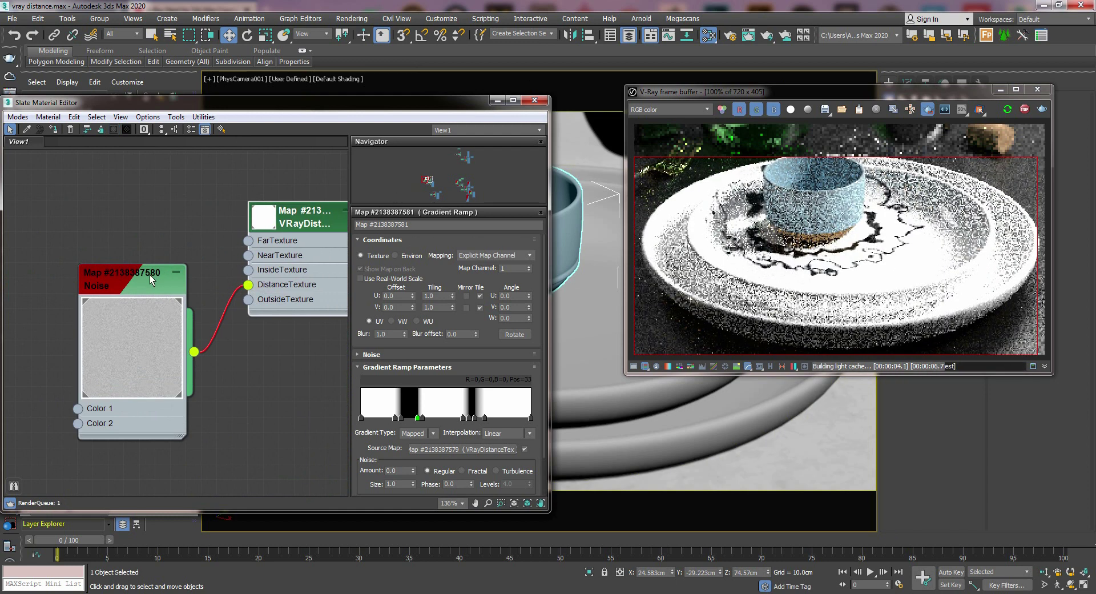
pyautogui.doubleClick(151, 276)
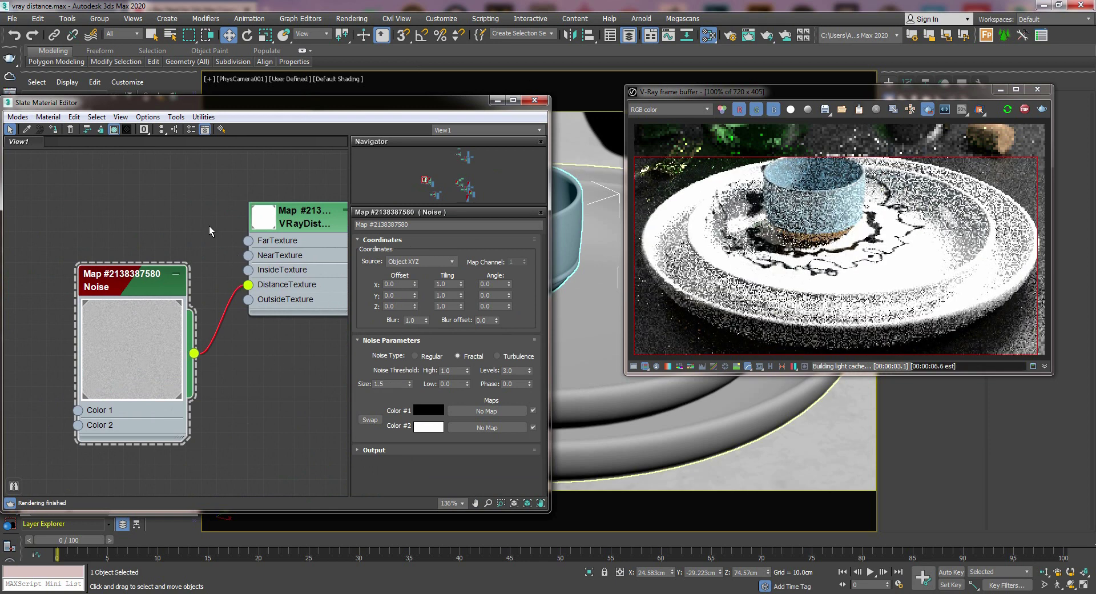
pyautogui.doubleClick(277, 224)
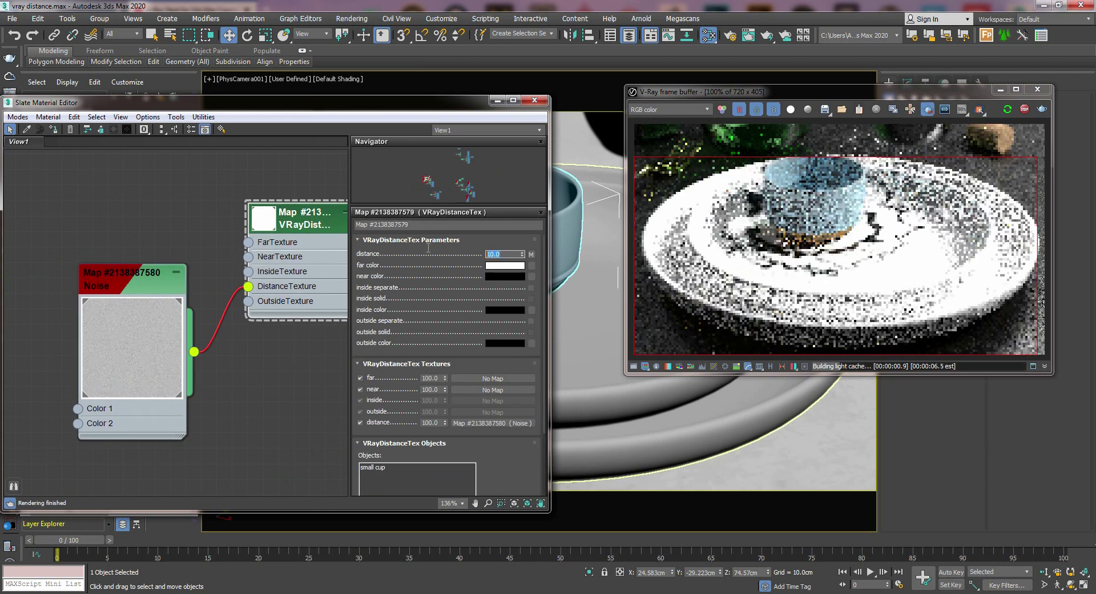
pyautogui.press('Return')
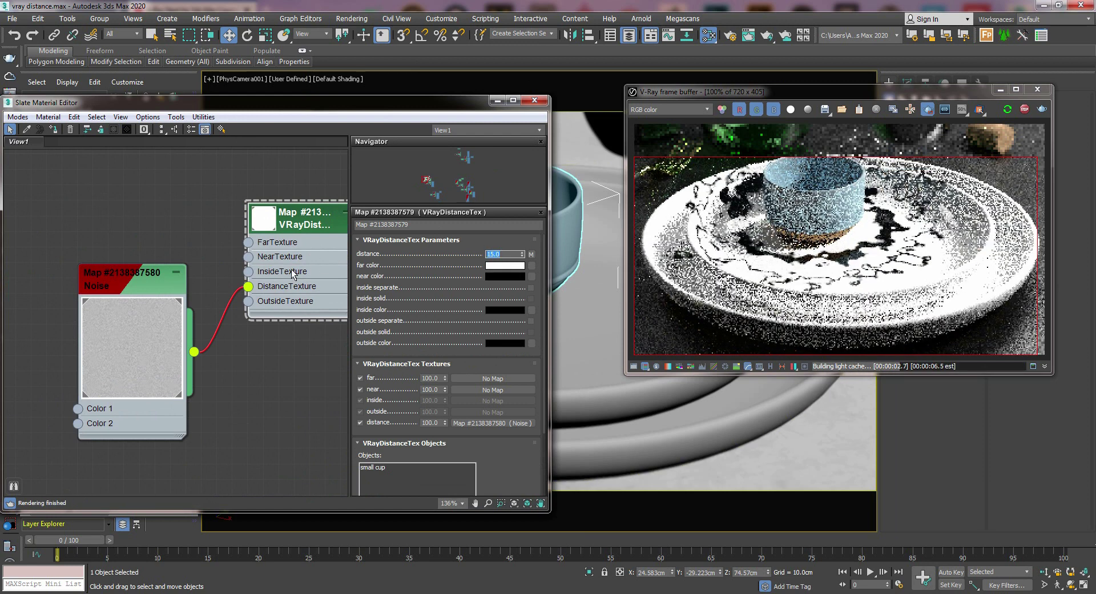
# Try Noise sizes 2.0 and 4.0, then settle on a Noise size of 3.0.
pyautogui.doubleClick(141, 280)
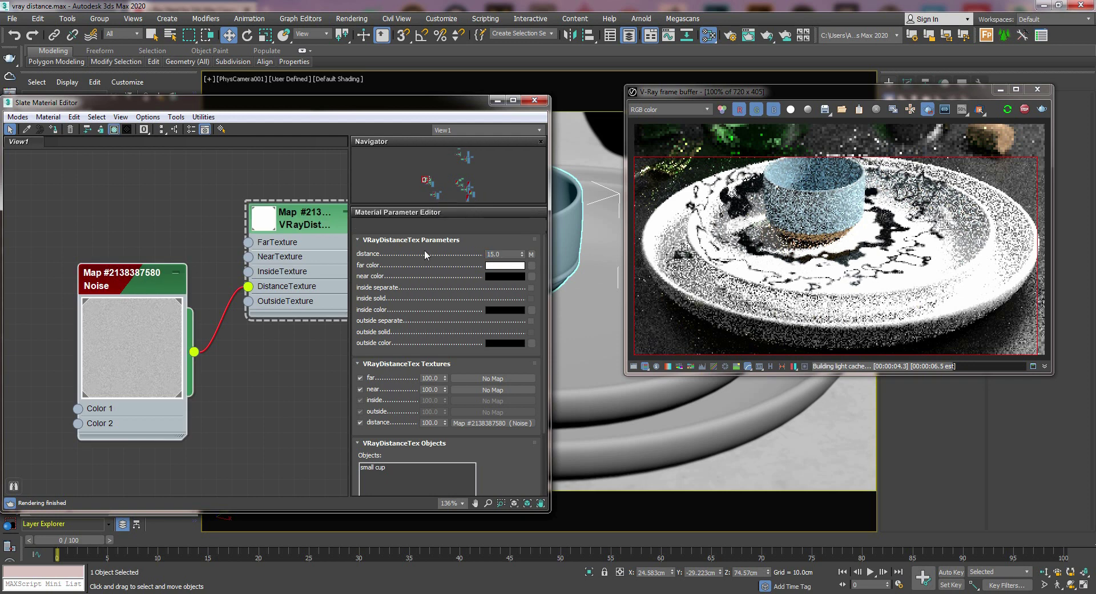
pyautogui.doubleClick(385, 384)
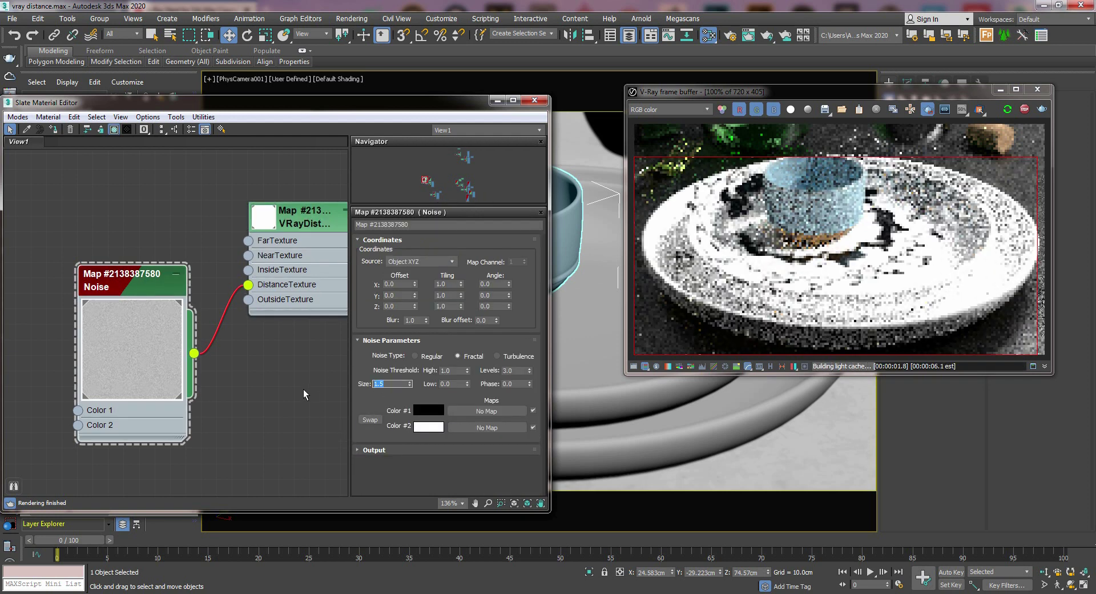
pyautogui.write('2')
pyautogui.press('Return')
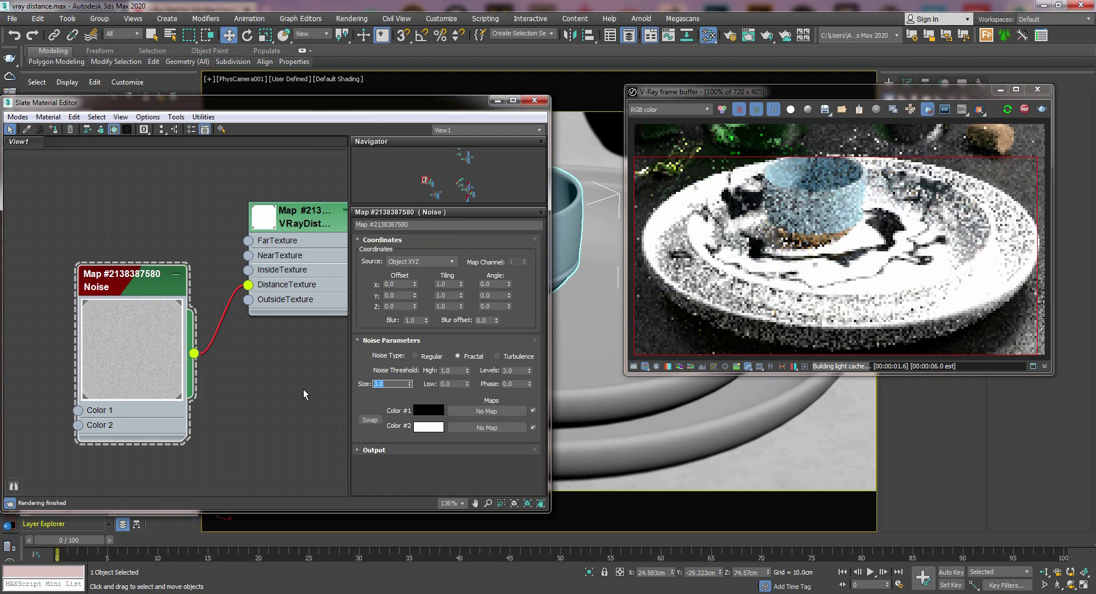
pyautogui.write('4')
pyautogui.press('Return')
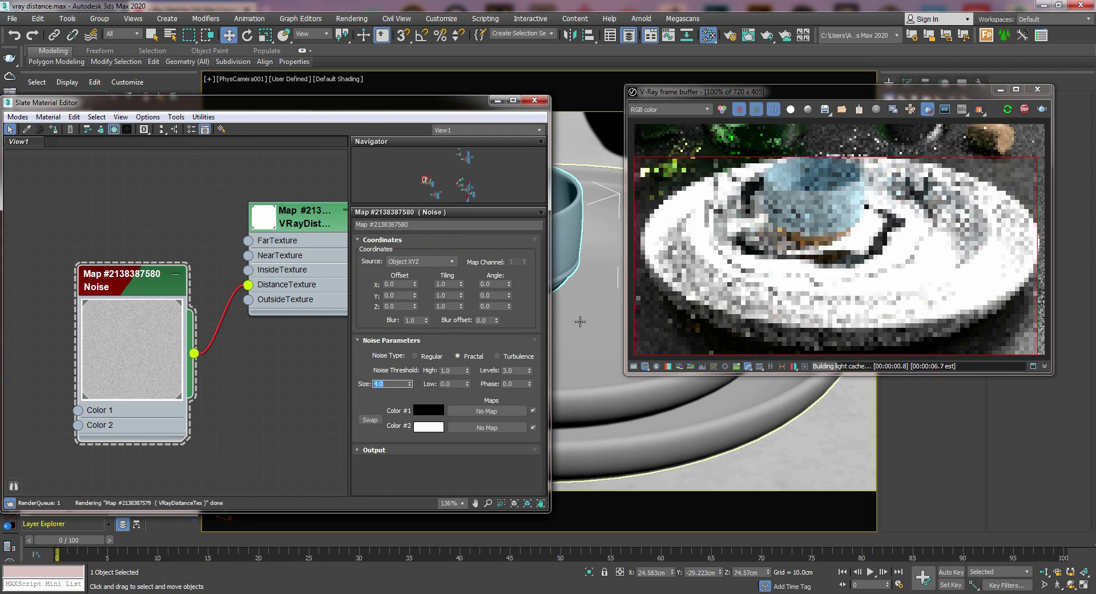
pyautogui.write('3')
pyautogui.press('Return')
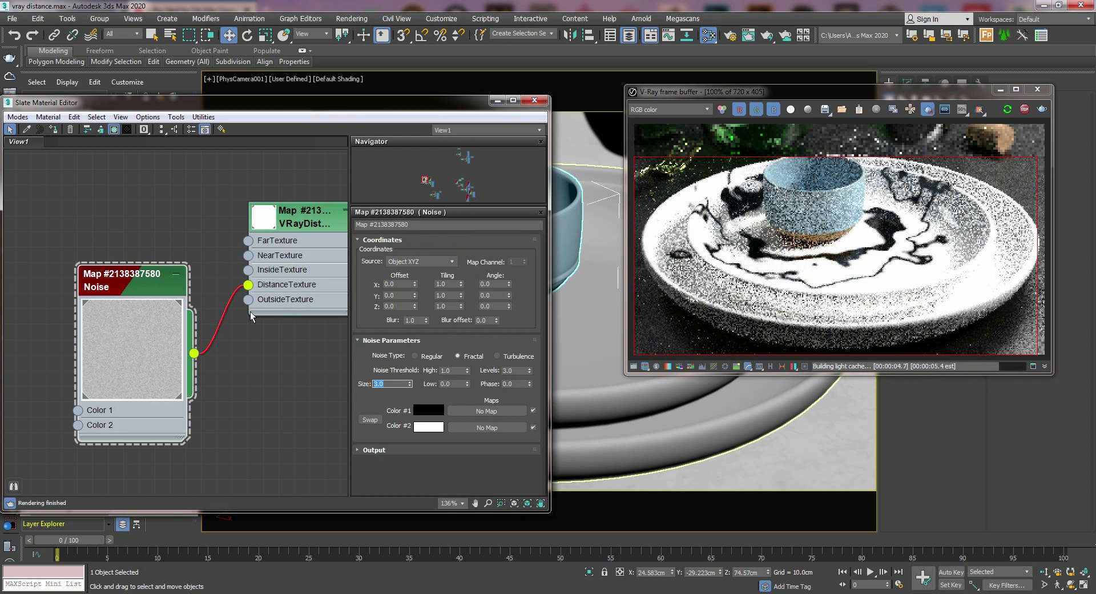
# Compare Regular and Fractal noise types on the cracks, keeping Fractal.
pyautogui.click(414, 356)
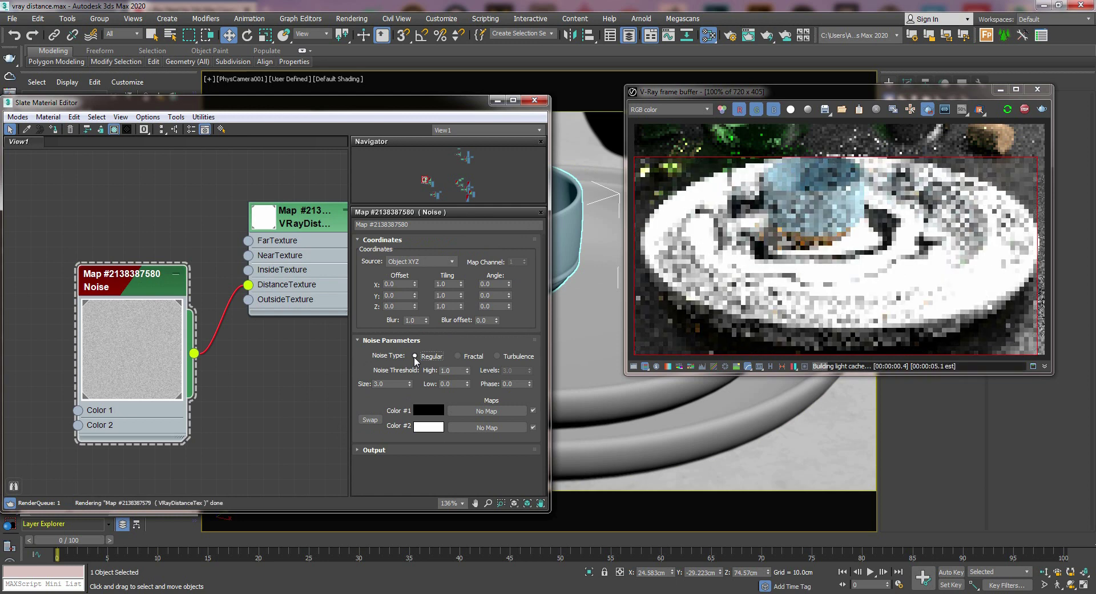
pyautogui.click(458, 356)
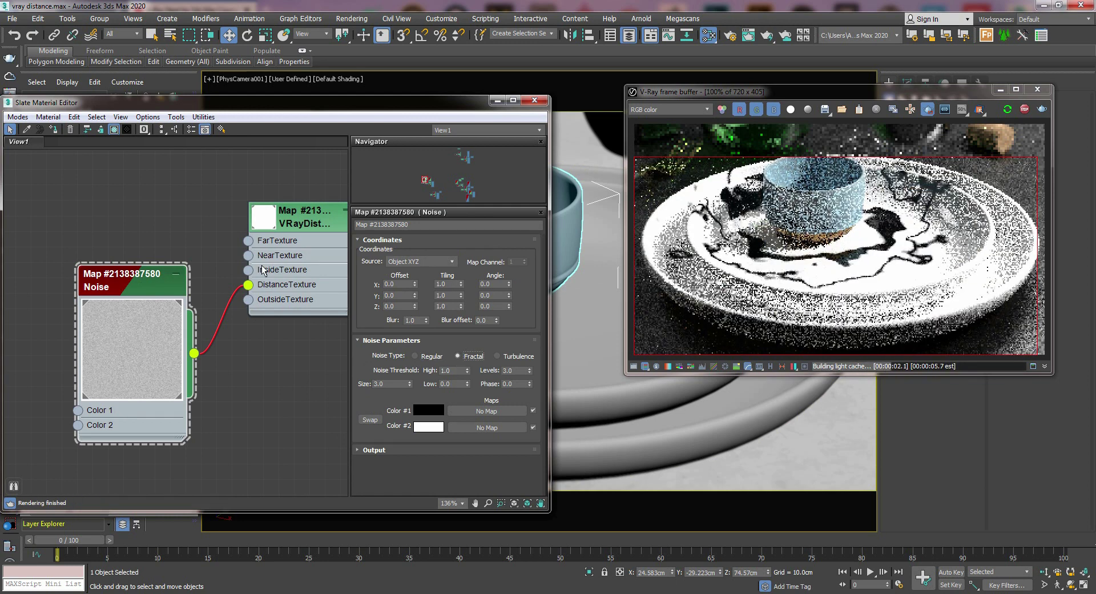
pyautogui.moveTo(263, 266); pyautogui.dragTo(176, 254, button='middle')
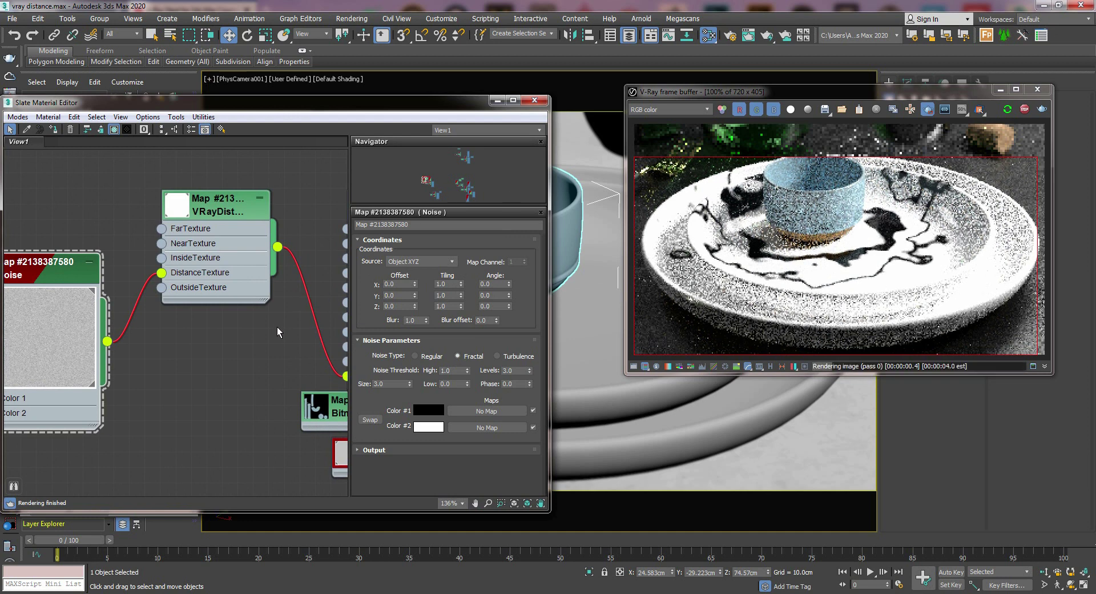
pyautogui.moveTo(283, 333); pyautogui.dragTo(136, 278, button='middle')
pyautogui.scroll(-3, 197, 267)
pyautogui.scroll(1, 253, 199)
# Rearrange the Gradient and Noise nodes beside the distance map in the graph.
pyautogui.moveTo(257, 202)
pyautogui.mouseDown()
pyautogui.moveTo(258, 170)
pyautogui.moveTo(245, 189)
pyautogui.mouseUp()
pyautogui.moveTo(165, 220); pyautogui.dragTo(266, 201, button='middle')
pyautogui.scroll(2, 77, 228)
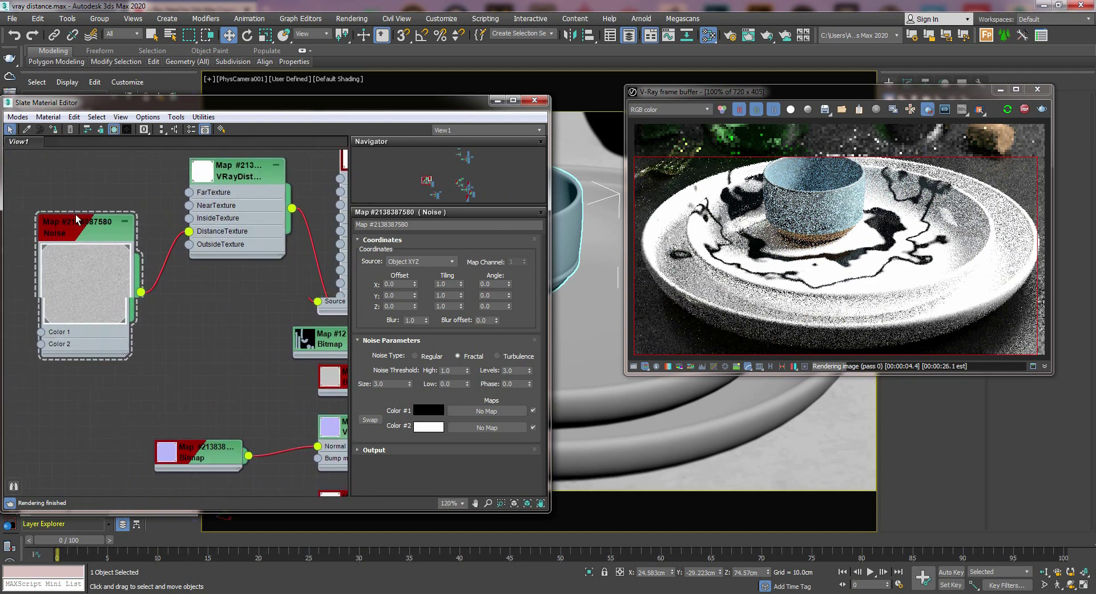
pyautogui.moveTo(78, 229)
pyautogui.mouseDown()
pyautogui.moveTo(79, 209)
pyautogui.moveTo(81, 234)
pyautogui.mouseUp()
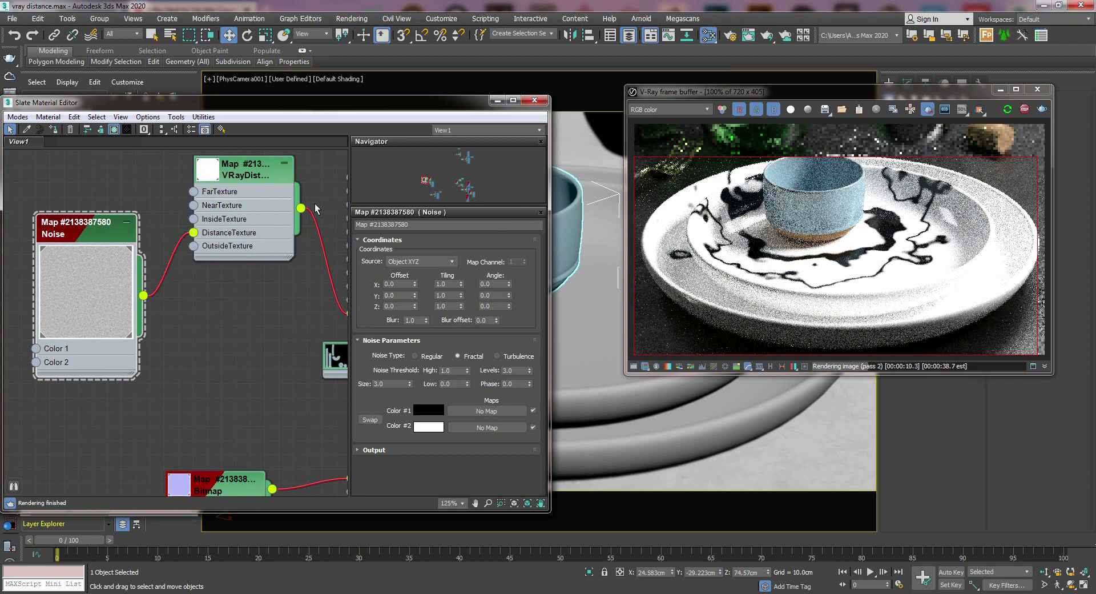
pyautogui.scroll(-4, 223, 321)
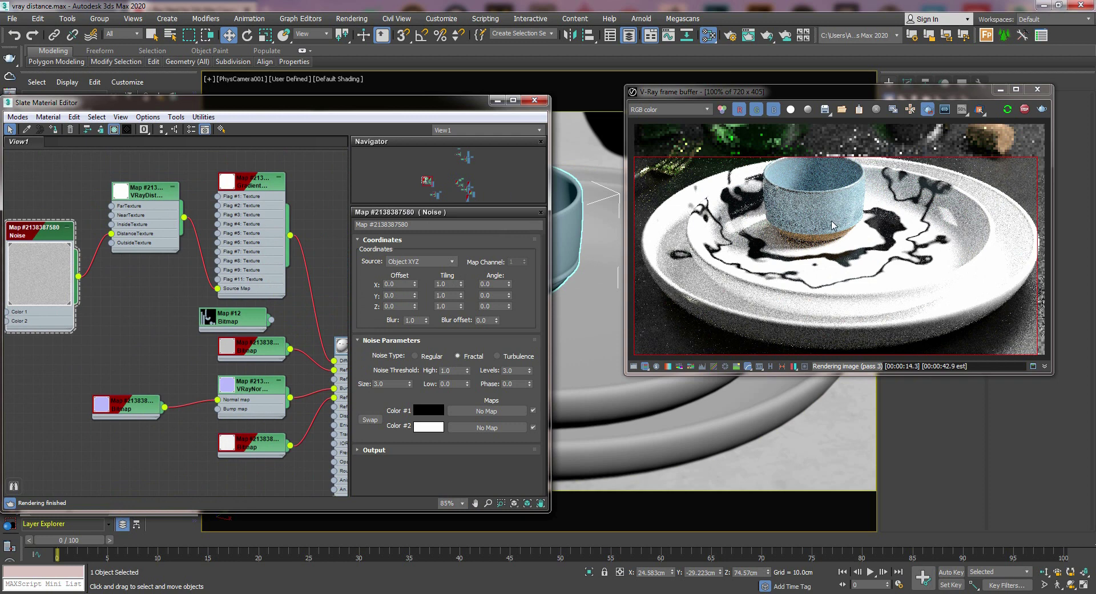
# Clone the plate's VRayMtl node to create Material #106.
pyautogui.moveTo(268, 277); pyautogui.dragTo(129, 223, button='middle')
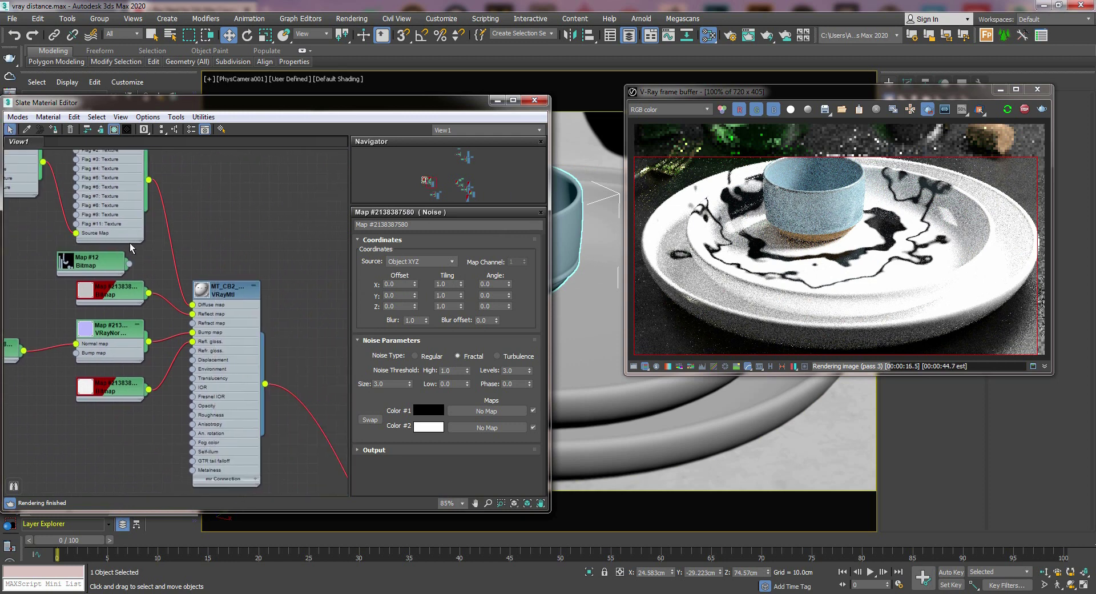
pyautogui.scroll(-3, 137, 223)
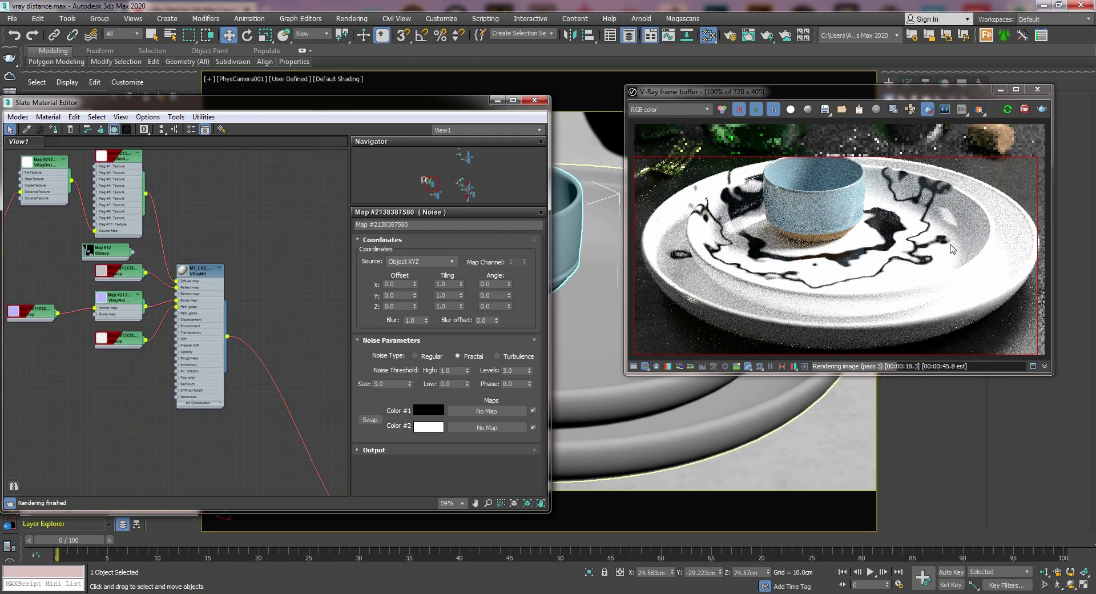
pyautogui.scroll(-5, 203, 288)
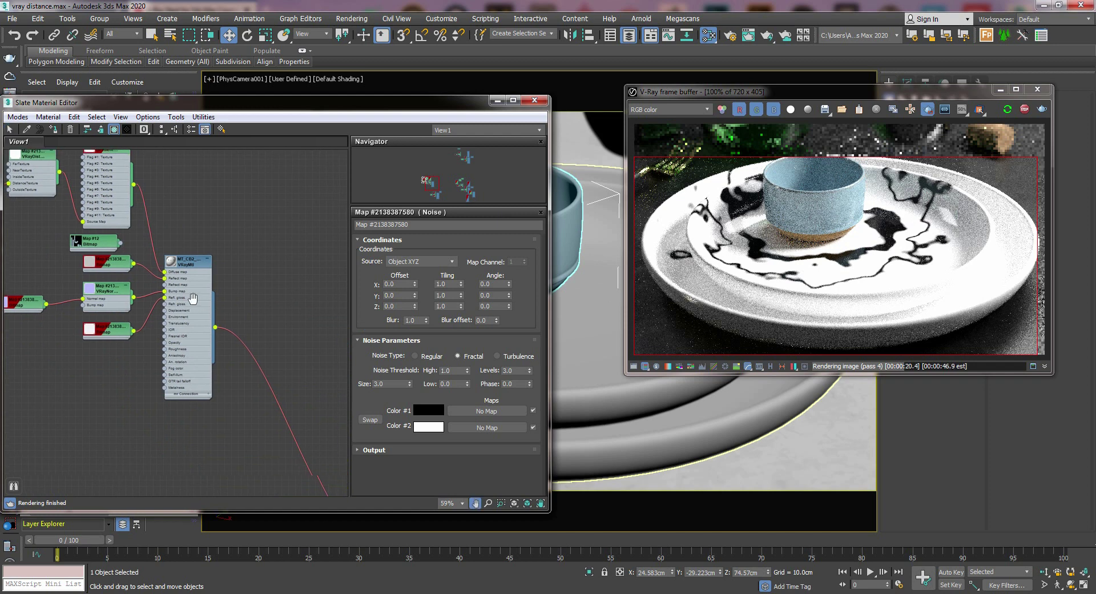
pyautogui.scroll(3, 194, 277)
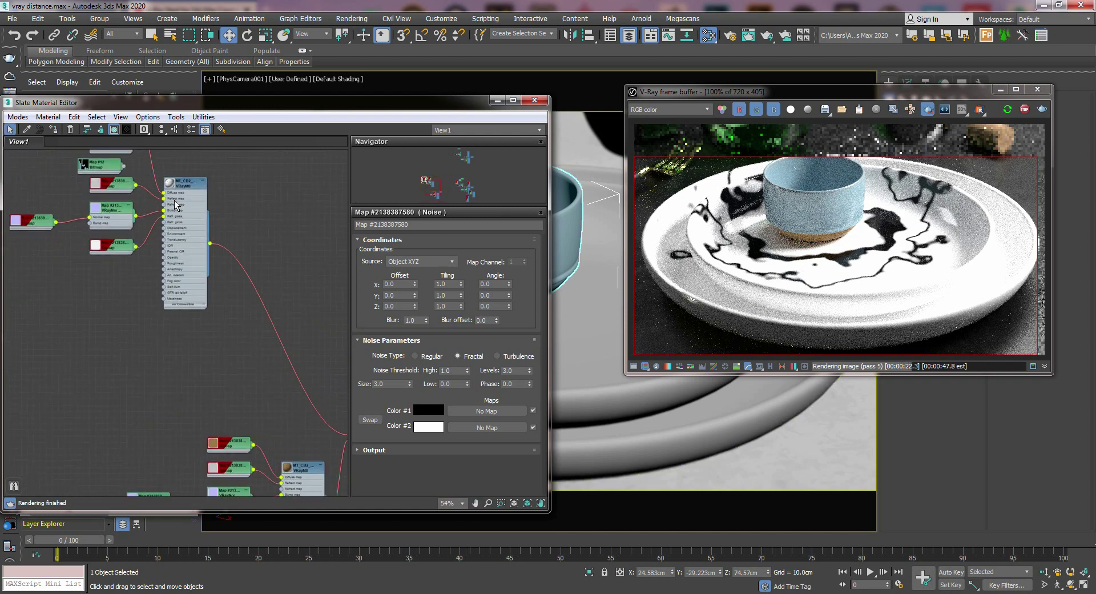
pyautogui.scroll(-4, 213, 290)
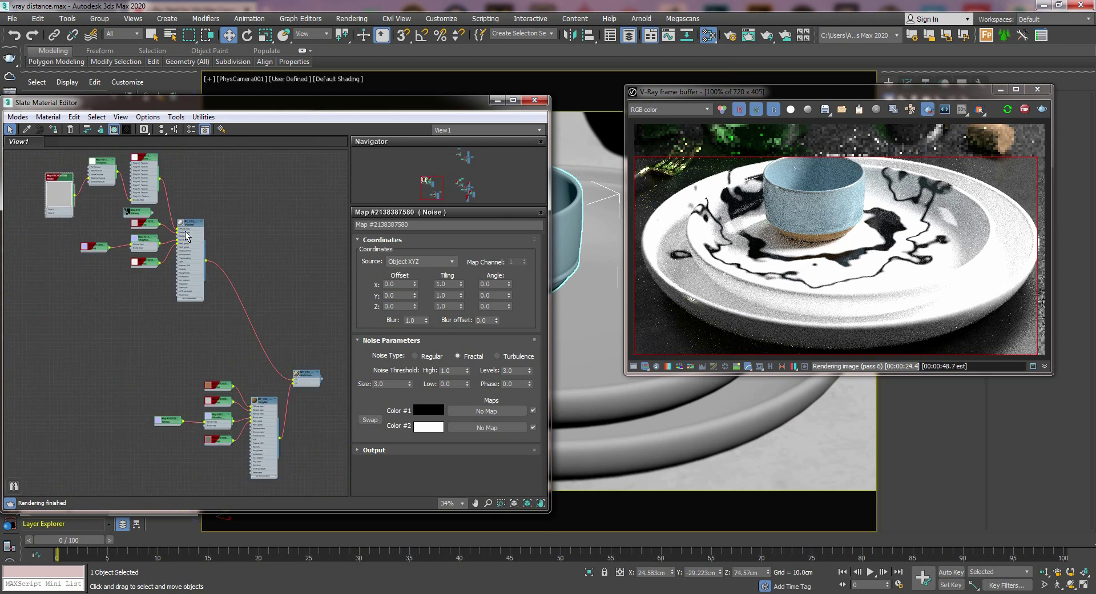
pyautogui.moveTo(186, 224); pyautogui.dragTo(229, 365)
pyautogui.scroll(4, 242, 218)
pyautogui.scroll(4, 224, 361)
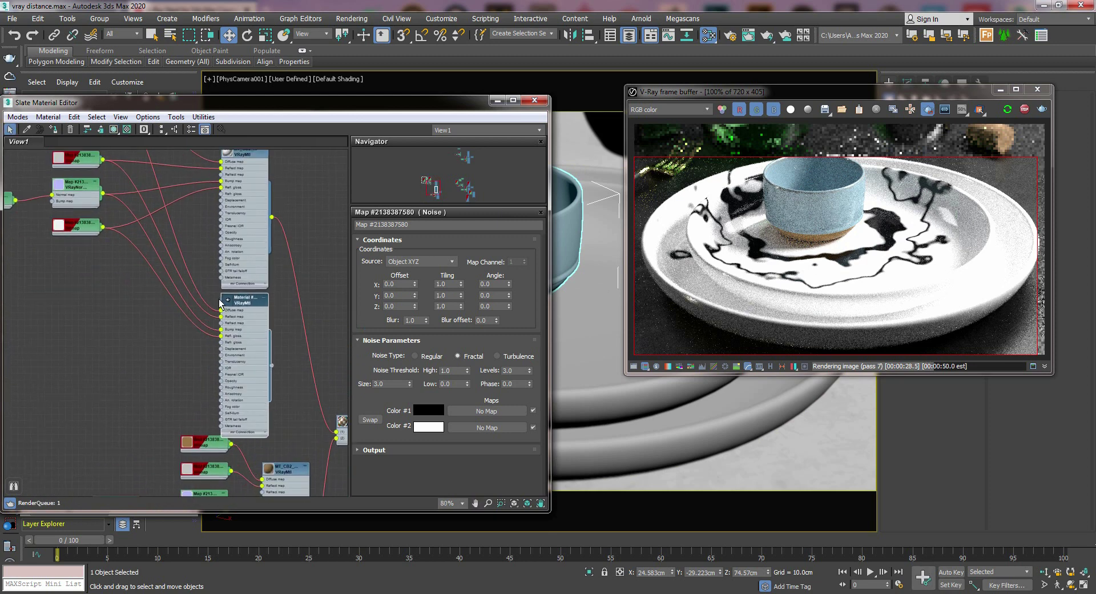
# Disconnect the diffuse texture from Material #106.
pyautogui.doubleClick(248, 299)
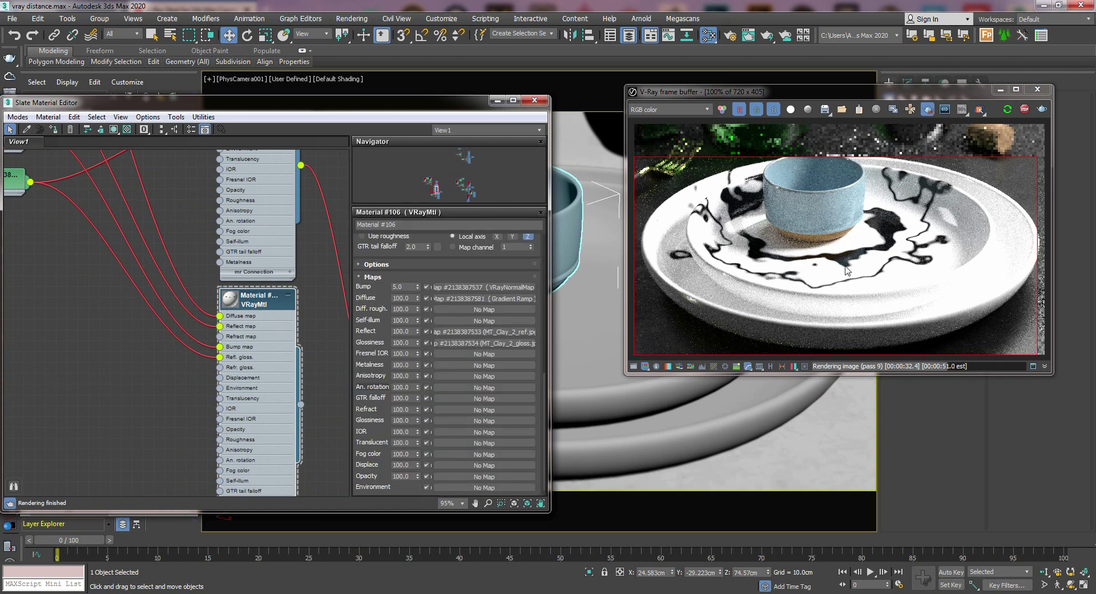
pyautogui.scroll(-10, 370, 479)
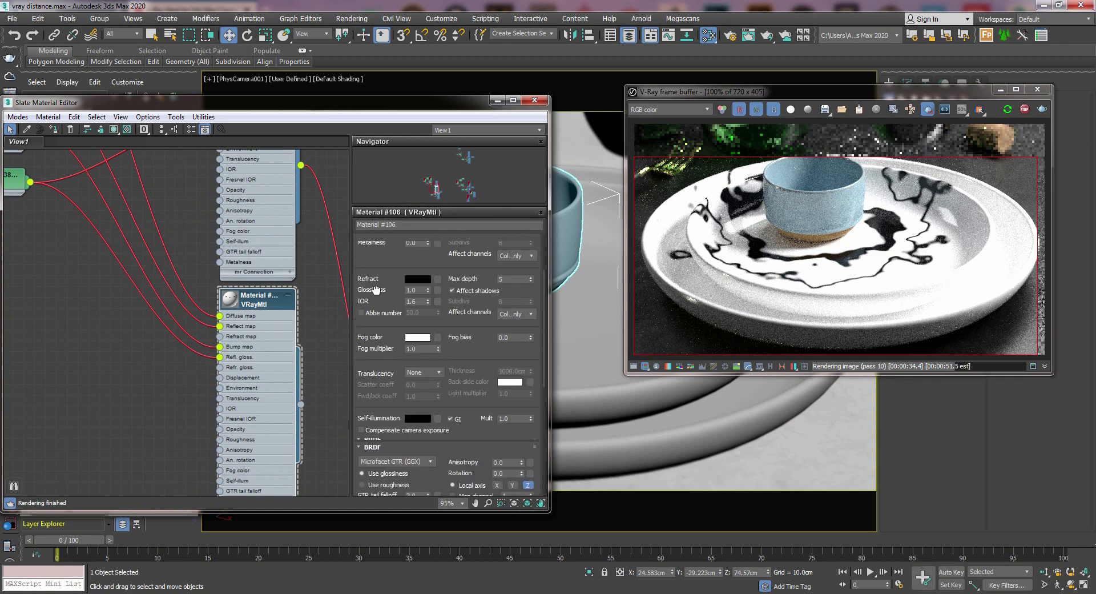
pyautogui.moveTo(220, 317); pyautogui.dragTo(189, 250)
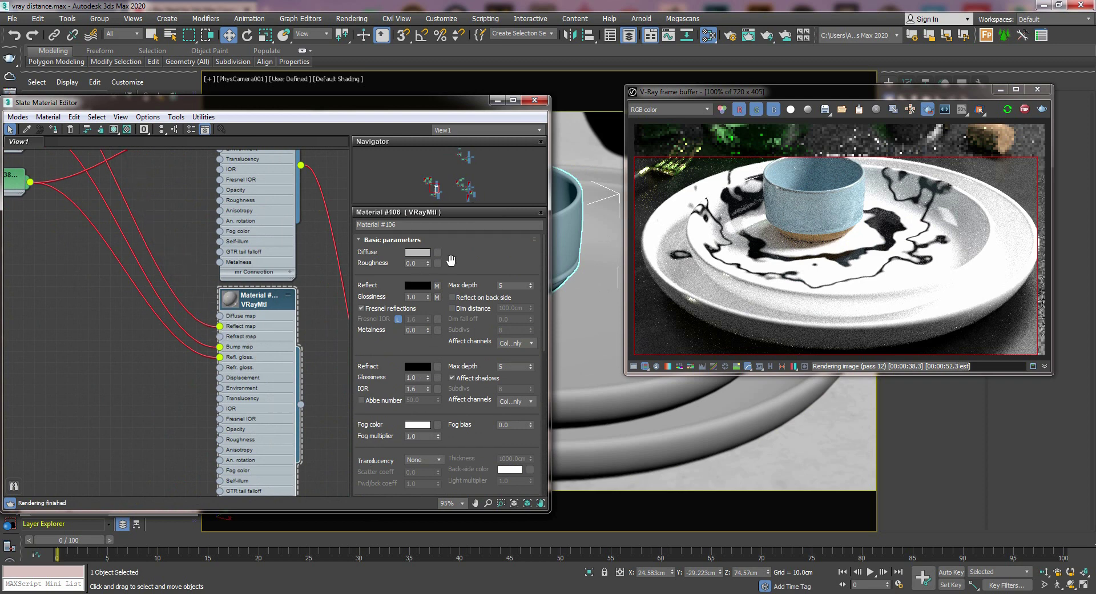
pyautogui.doubleClick(408, 330)
# Give Material #106 Metalness 1.0 and a gold diffuse colour (RGB 161, 115, 36).
pyautogui.click(128, 129)
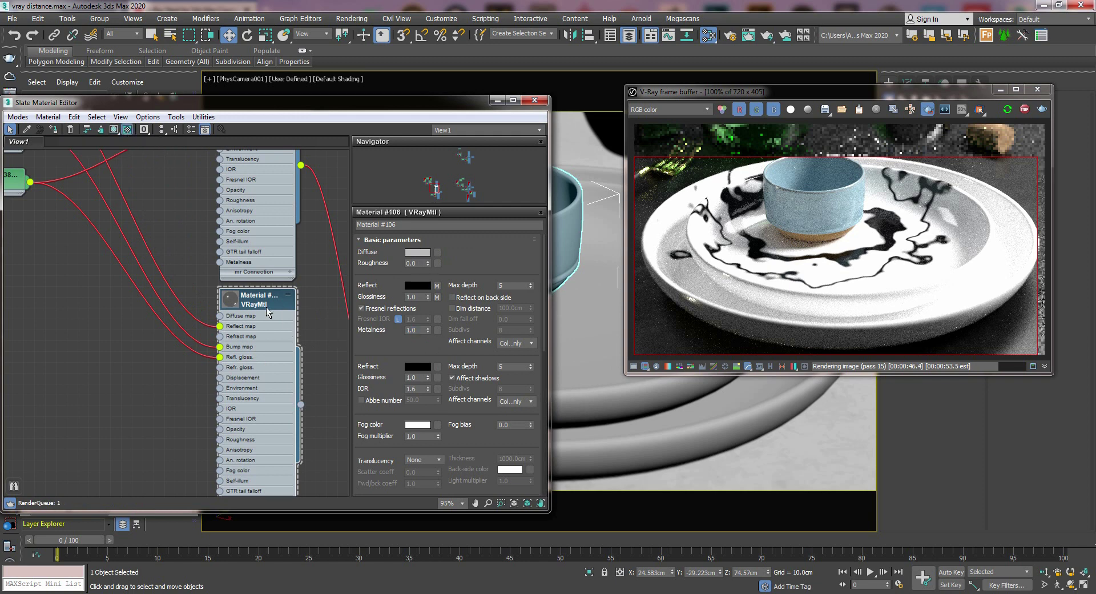
pyautogui.doubleClick(245, 300)
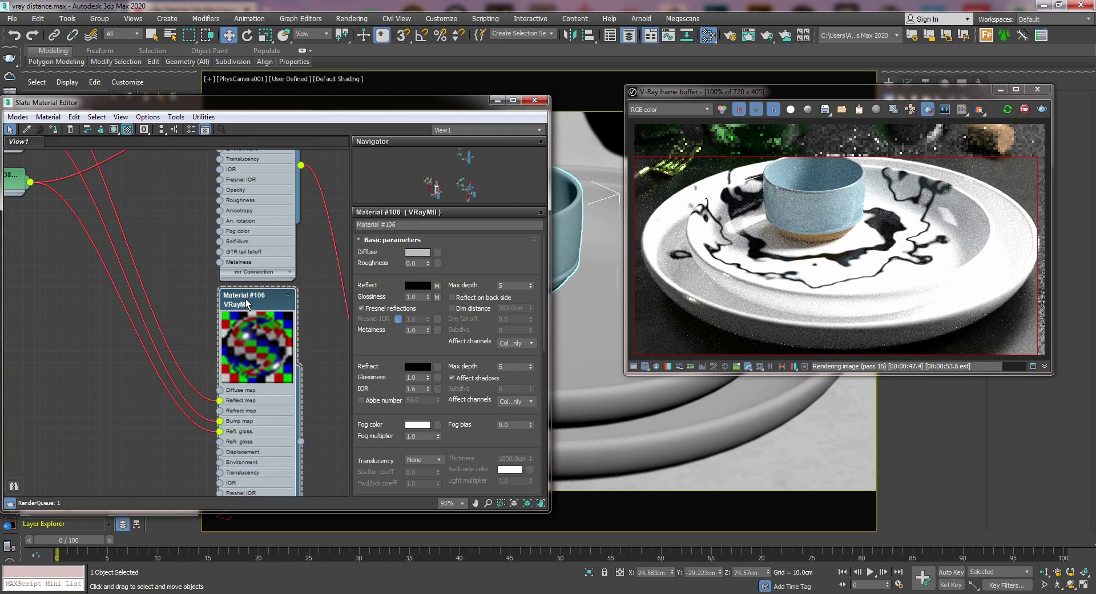
pyautogui.click(416, 252)
pyautogui.click(369, 110)
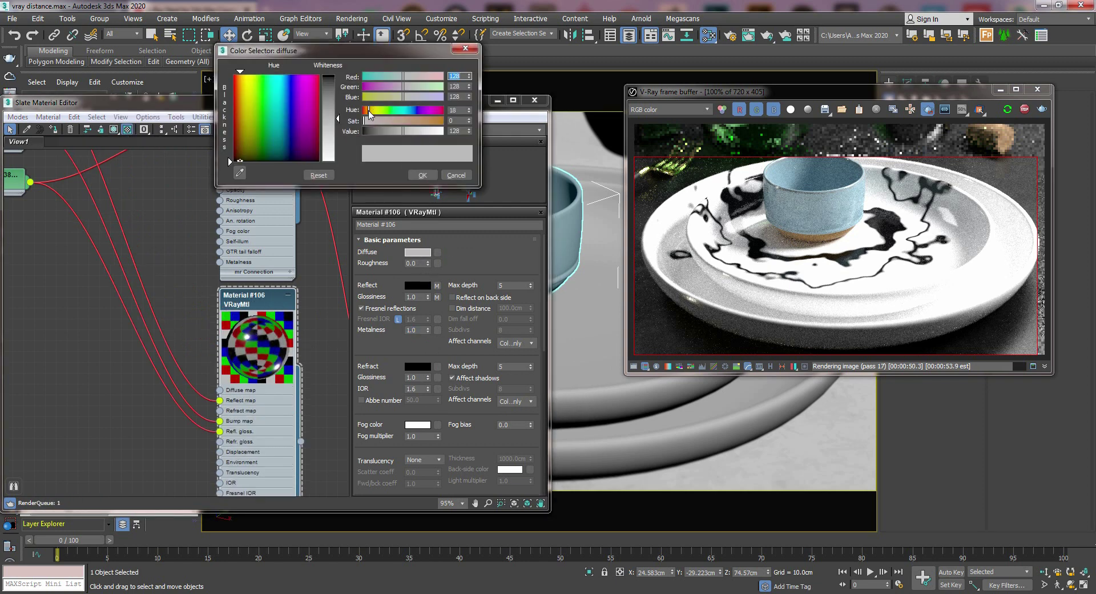
pyautogui.click(417, 121)
pyautogui.moveTo(403, 131); pyautogui.dragTo(374, 111)
pyautogui.click(424, 121)
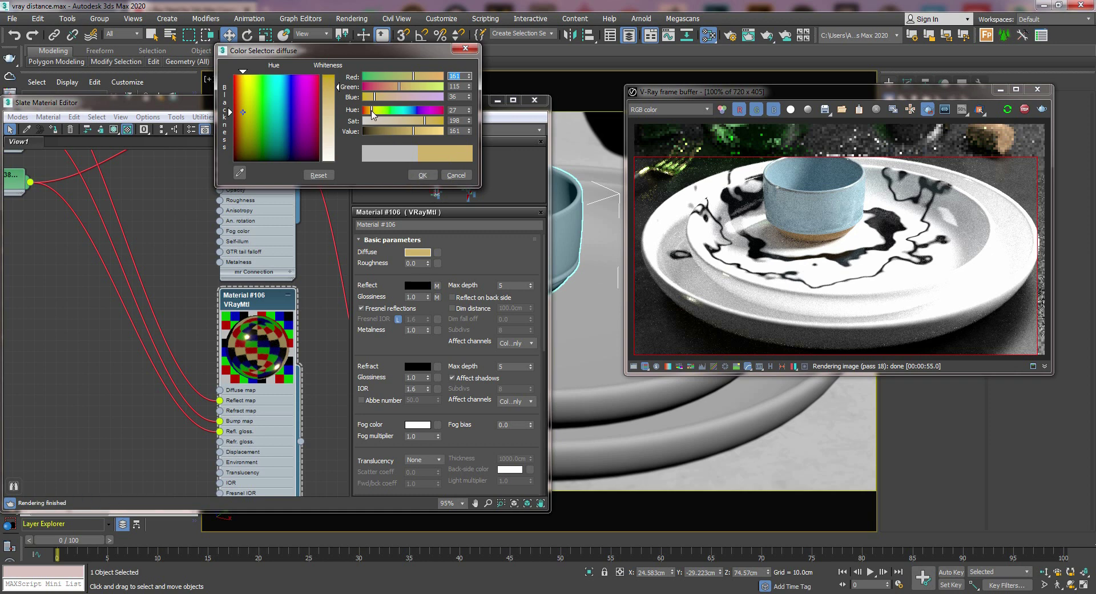
pyautogui.click(422, 175)
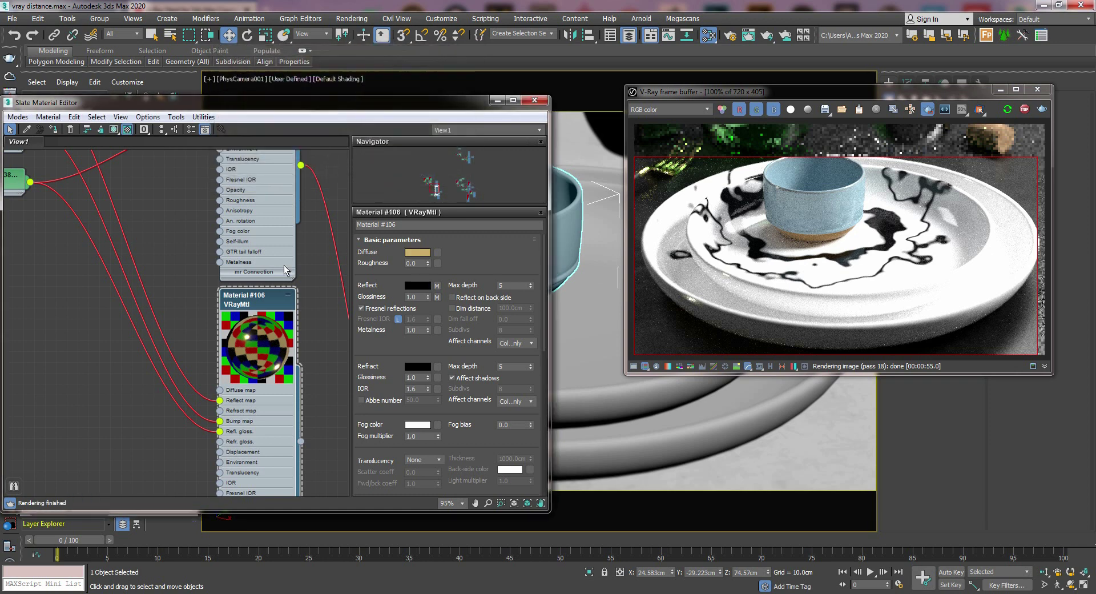
# Add a VRayBlendMtl node and connect the base plate material into its Base slot.
pyautogui.scroll(-4, 274, 286)
pyautogui.scroll(-3, 260, 309)
pyautogui.rightClick(263, 266)
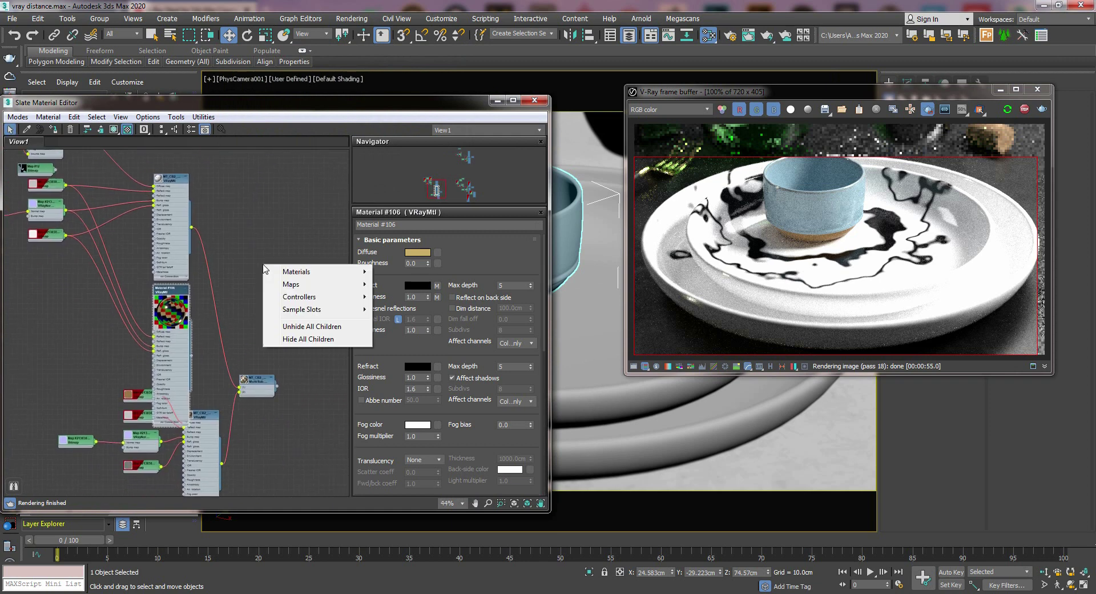
pyautogui.moveTo(302, 272)
pyautogui.moveTo(212, 301)
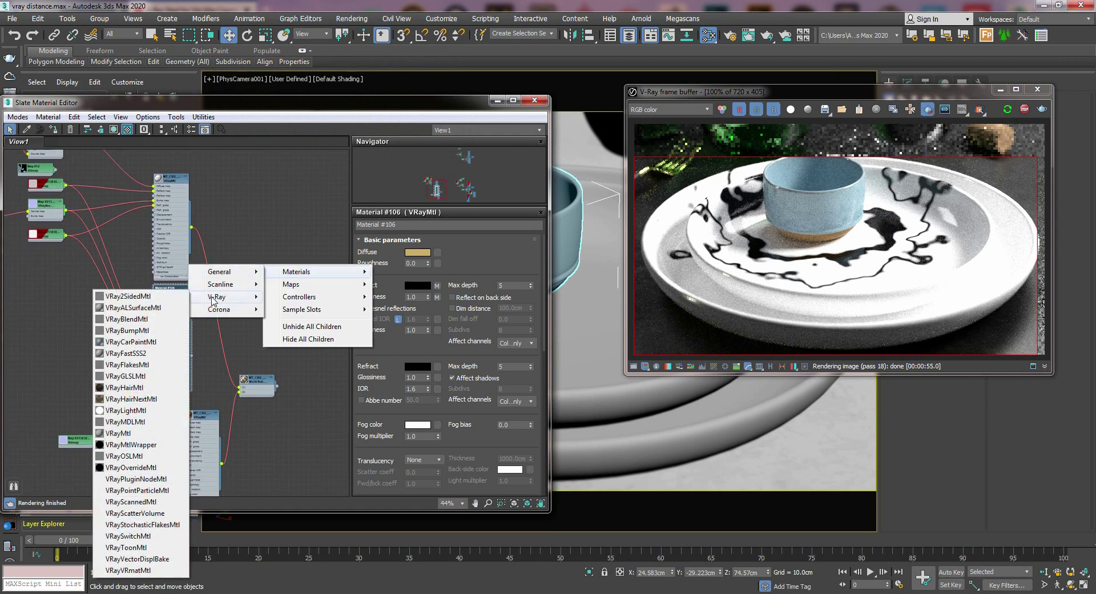
pyautogui.click(140, 324)
pyautogui.scroll(3, 244, 235)
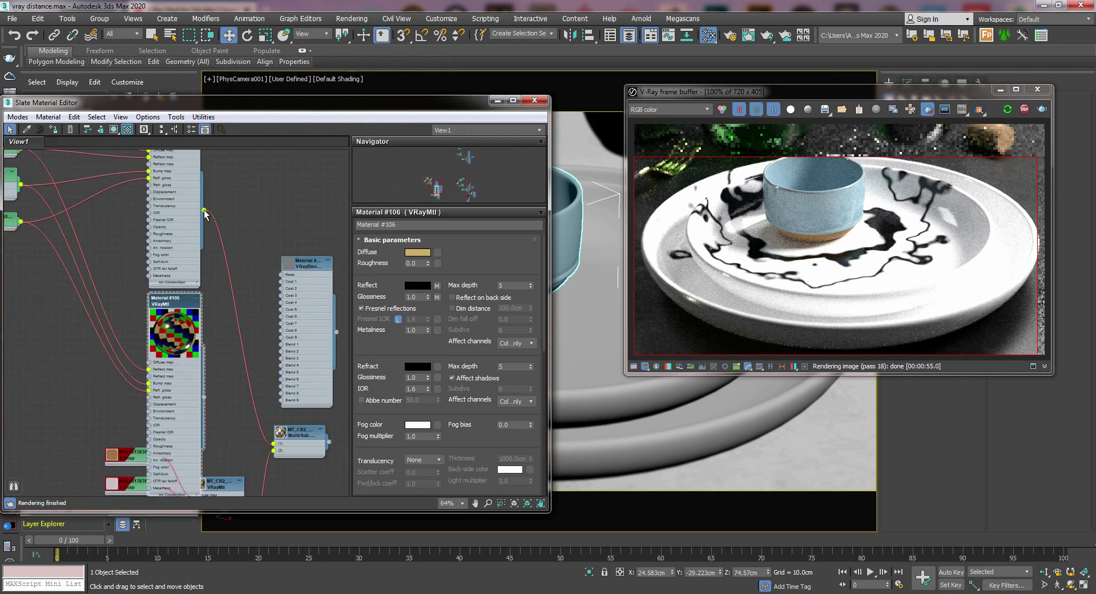
pyautogui.moveTo(278, 270); pyautogui.dragTo(273, 238)
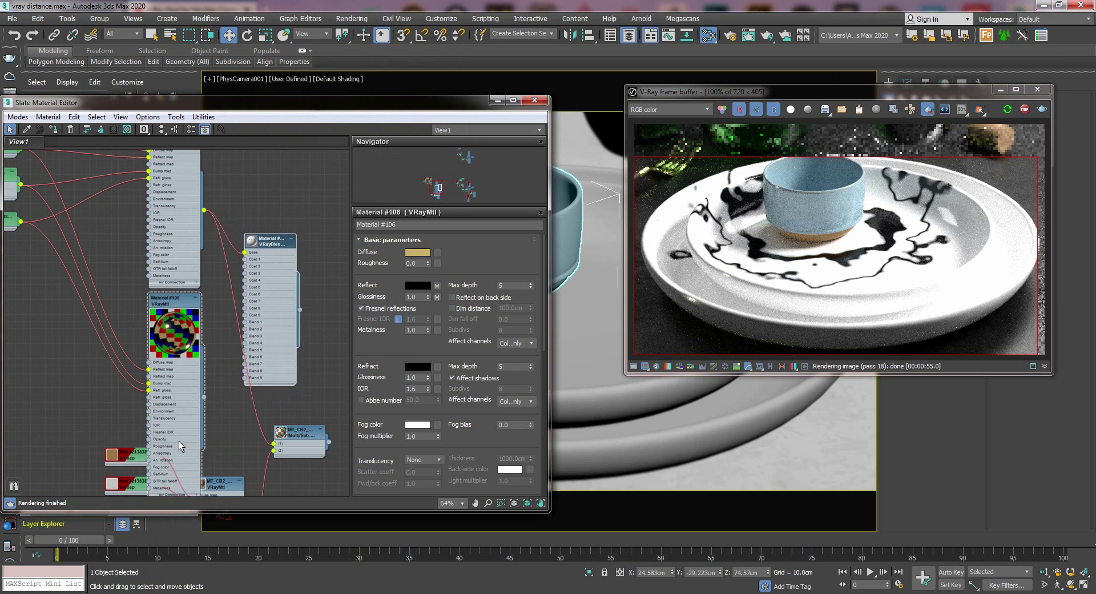
# Wire gold Material #106 into Coat 1 and the Gradient map into Blend 1.
pyautogui.scroll(2, 179, 441)
pyautogui.moveTo(210, 387); pyautogui.dragTo(307, 200)
pyautogui.scroll(-5, 245, 222)
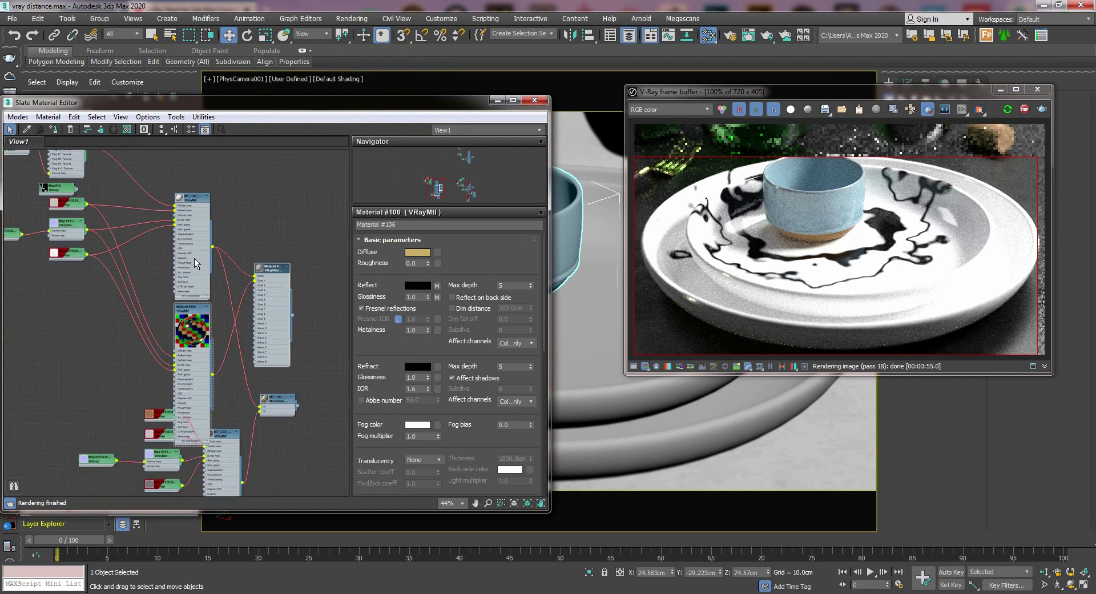
pyautogui.moveTo(194, 258); pyautogui.dragTo(138, 305, button='middle')
pyautogui.moveTo(149, 202); pyautogui.dragTo(305, 375)
pyautogui.scroll(3, 340, 412)
pyautogui.moveTo(330, 414); pyautogui.dragTo(178, 343, button='middle')
pyautogui.scroll(3, 184, 319)
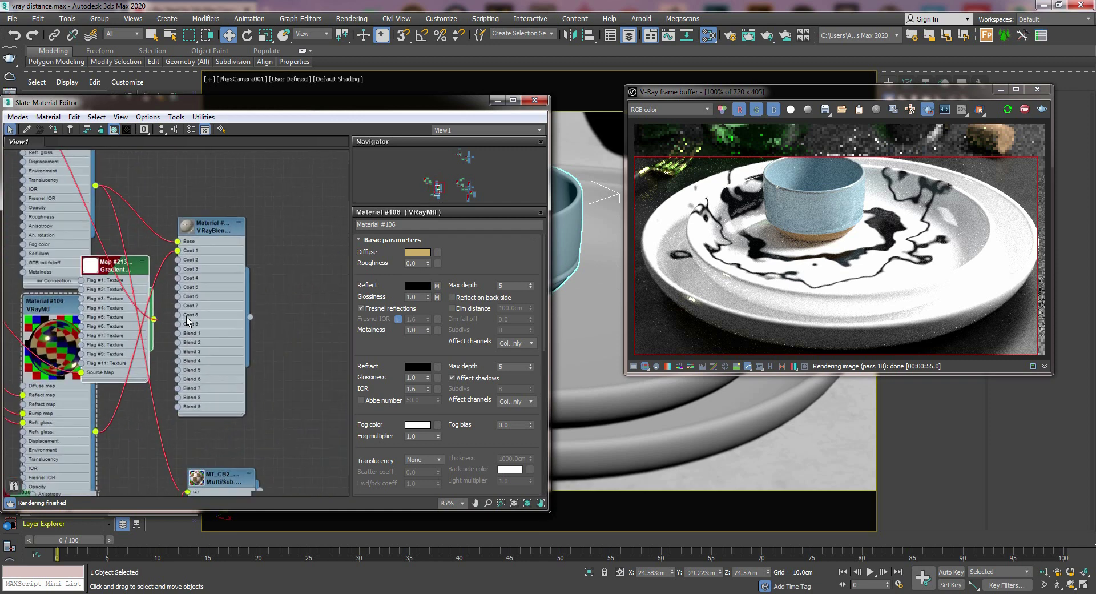
pyautogui.moveTo(145, 323); pyautogui.dragTo(181, 343)
# Feed the VRayBlendMtl output into slot 1 of the Multi/Sub material.
pyautogui.moveTo(229, 347); pyautogui.dragTo(228, 268, button='middle')
pyautogui.scroll(-2, 239, 272)
pyautogui.moveTo(232, 422); pyautogui.dragTo(319, 412)
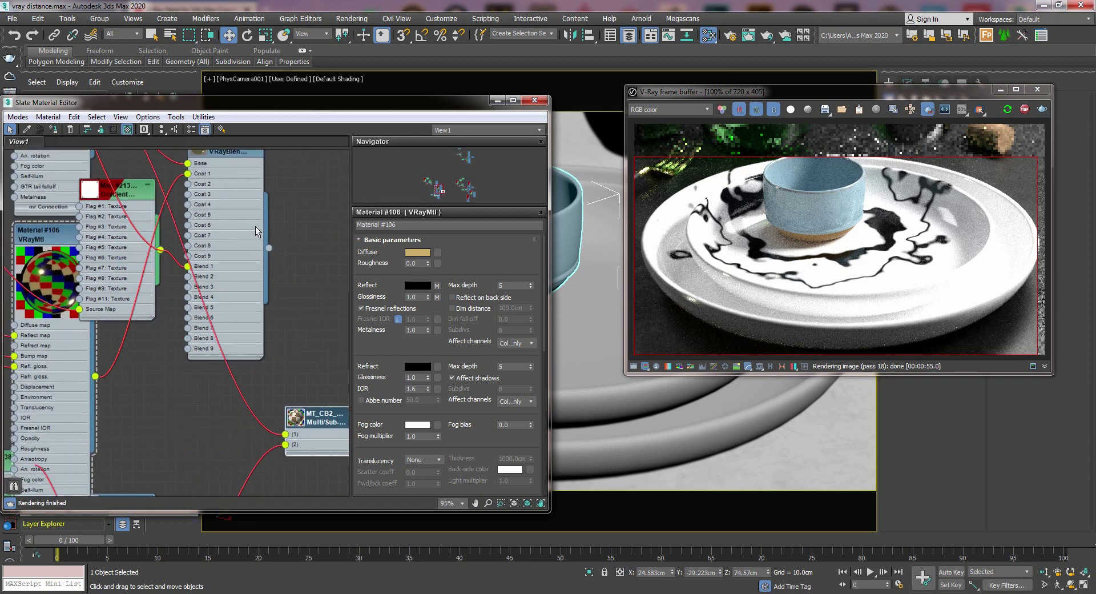
pyautogui.moveTo(270, 248); pyautogui.dragTo(286, 435)
# Re-render the scene and place the Gradient map node beside Material #106.
pyautogui.hotkey('shift', 'q')
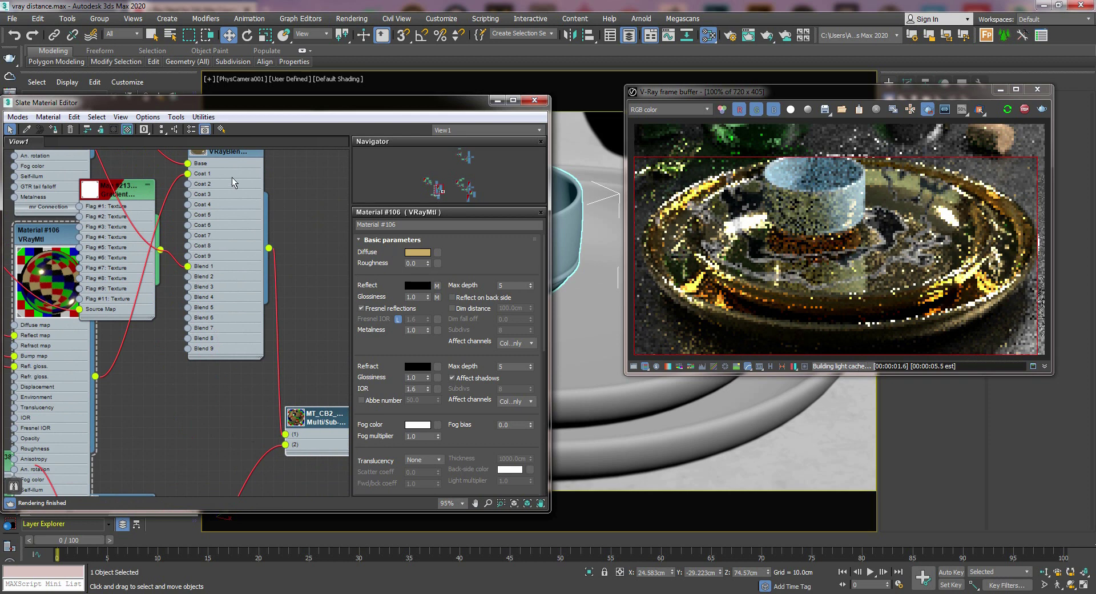
pyautogui.moveTo(215, 237); pyautogui.dragTo(298, 332, button='middle')
pyautogui.scroll(-2, 245, 291)
pyautogui.moveTo(209, 290); pyautogui.dragTo(220, 400)
pyautogui.scroll(3, 210, 380)
# Enable Invert in the Gradient Ramp's Output rollout.
pyautogui.doubleClick(223, 369)
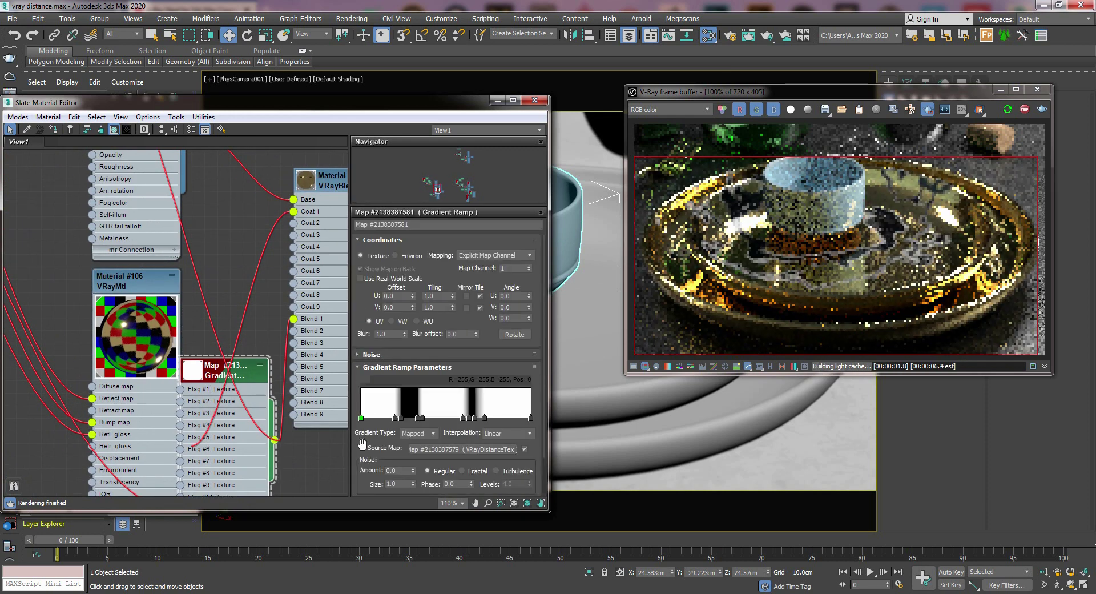
pyautogui.scroll(-8, 371, 445)
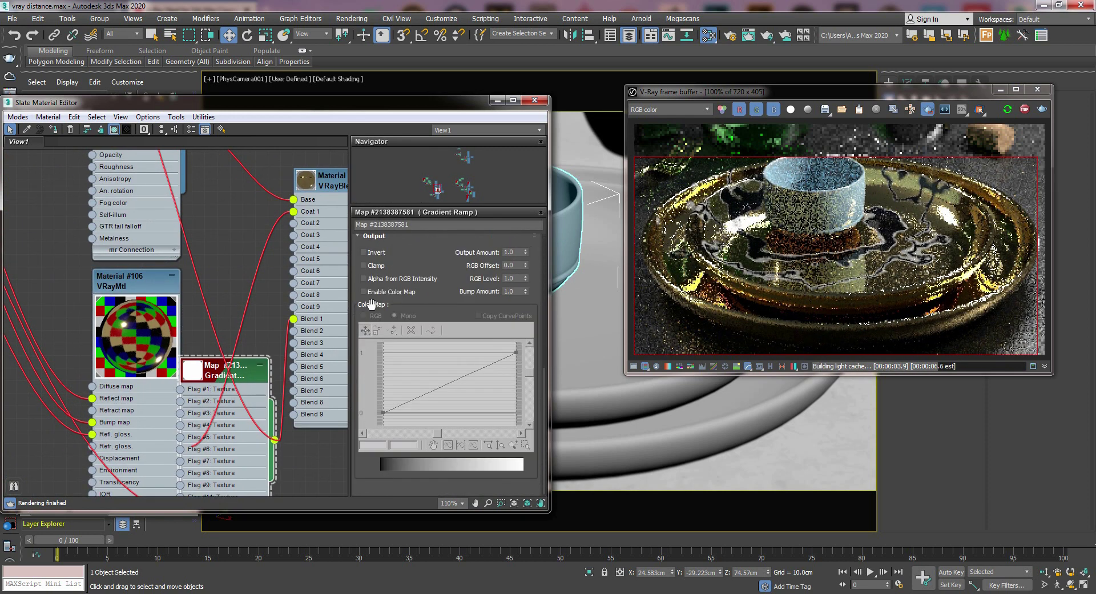
pyautogui.click(364, 252)
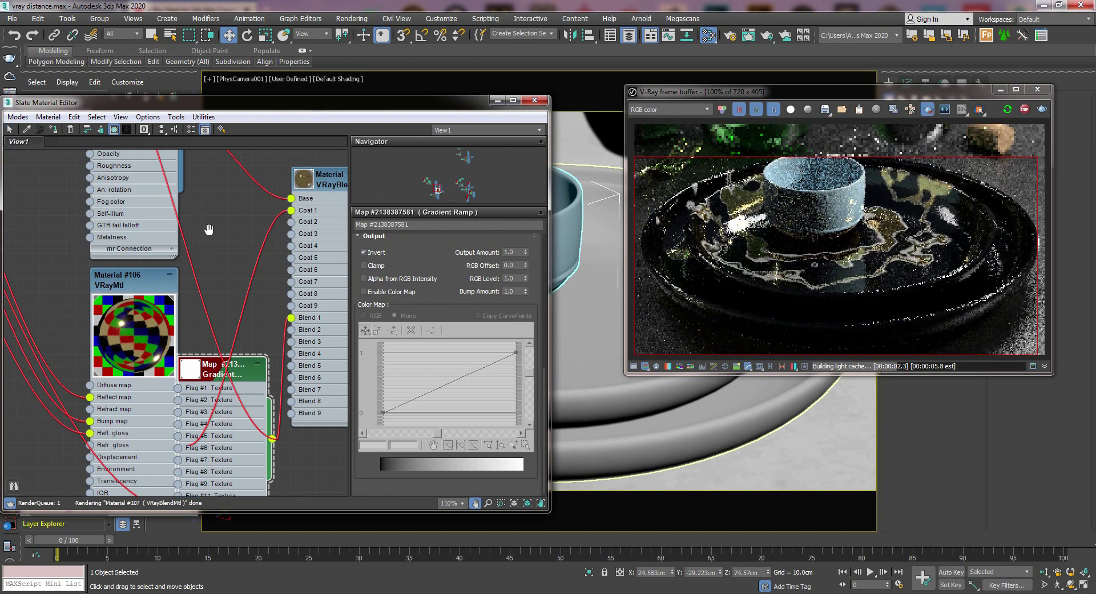
pyautogui.scroll(-5, 238, 324)
pyautogui.moveTo(60, 200); pyautogui.dragTo(75, 294, button='middle')
pyautogui.scroll(1, 195, 294)
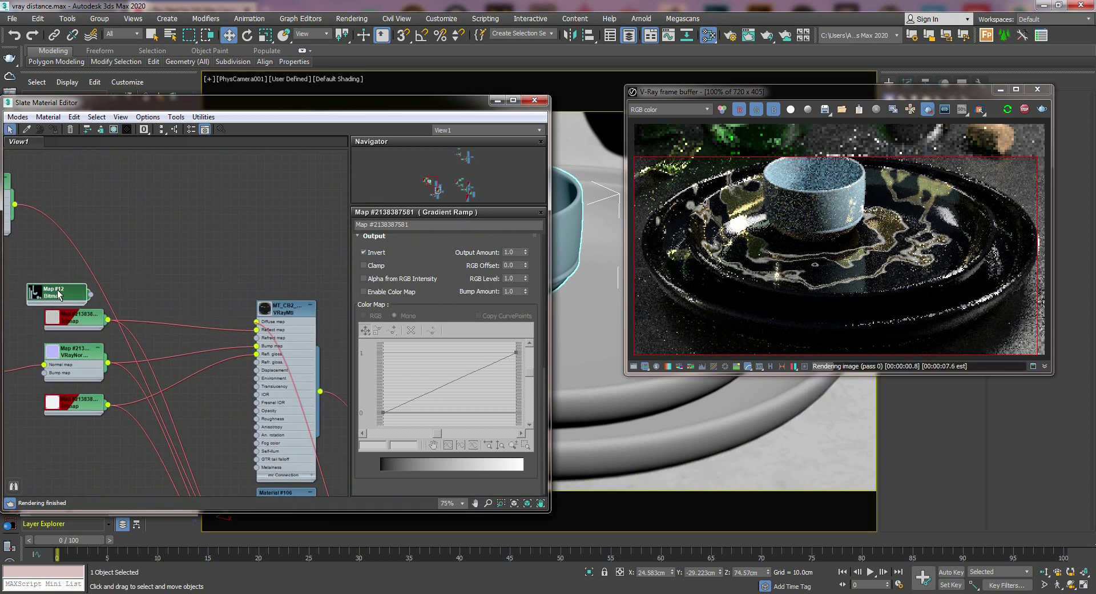
# Move the Map #12 node, minimize the Slate Material Editor, and drag the small cup left on the plate.
pyautogui.moveTo(59, 294); pyautogui.dragTo(297, 339)
pyautogui.scroll(2, 197, 290)
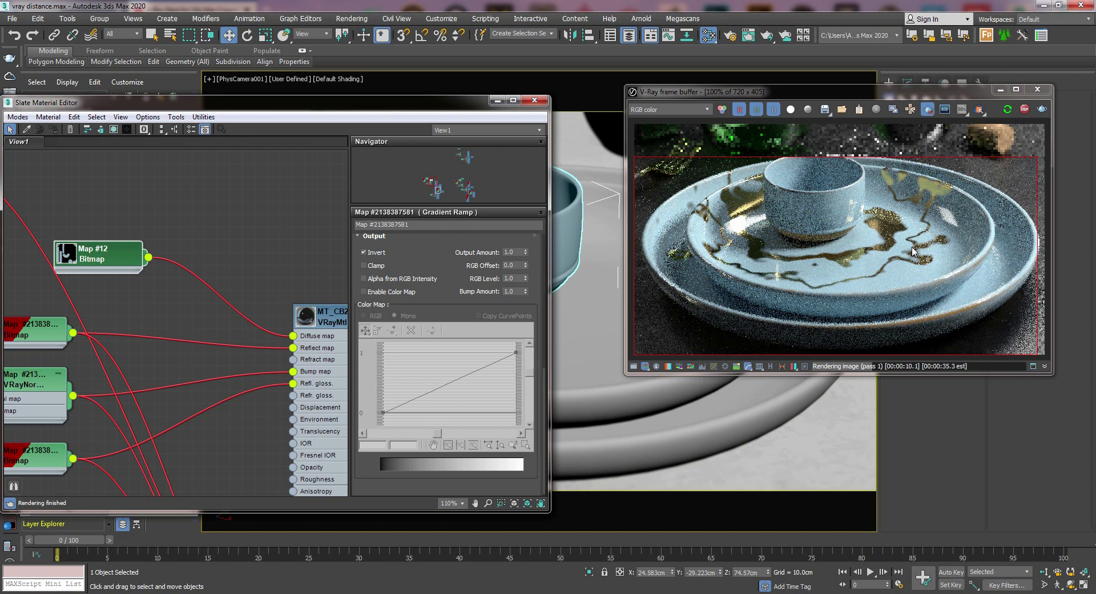
pyautogui.moveTo(203, 269); pyautogui.dragTo(157, 243, button='middle')
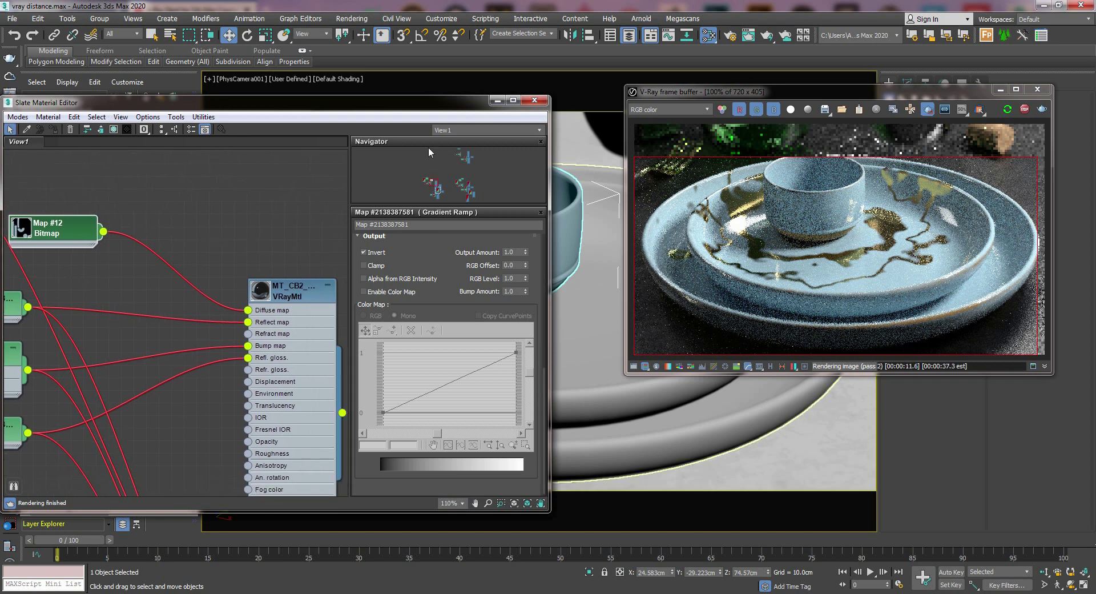
pyautogui.click(499, 101)
pyautogui.moveTo(519, 292); pyautogui.dragTo(480, 305)
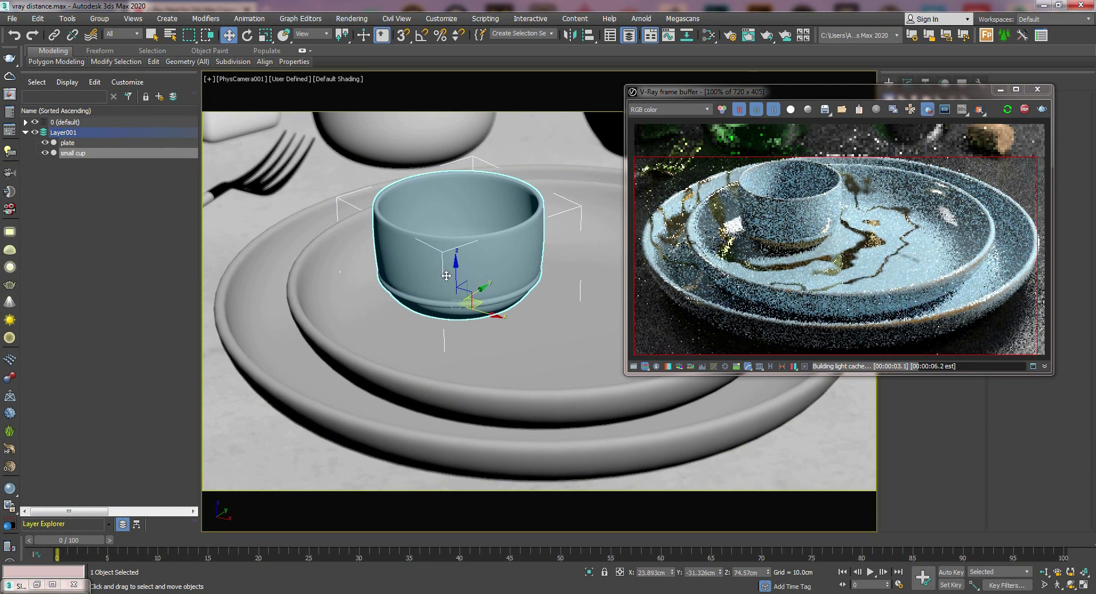
# Nudge the small cup up-right and reopen the Slate Material Editor with M.
pyautogui.moveTo(497, 213); pyautogui.dragTo(537, 203)
pyautogui.press('m')
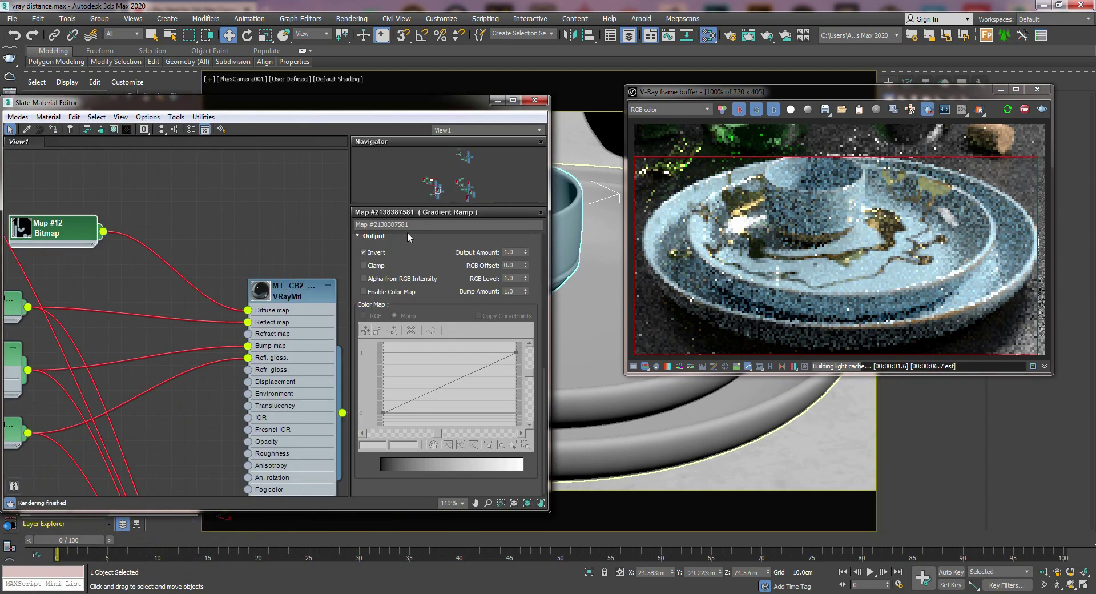
pyautogui.moveTo(110, 200); pyautogui.dragTo(216, 257, button='middle')
pyautogui.scroll(-3, 249, 260)
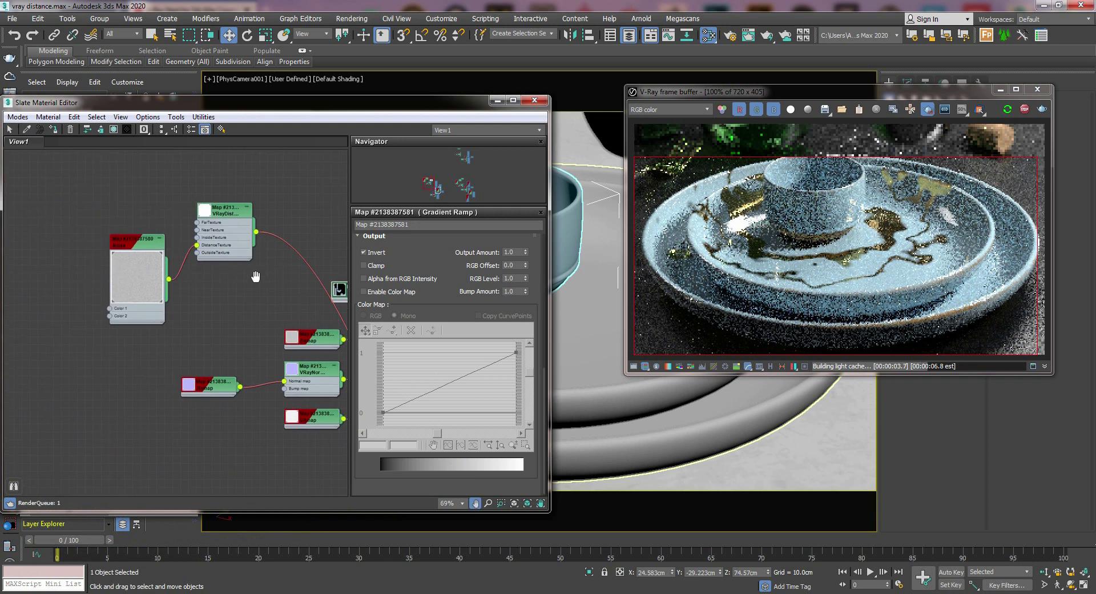
pyautogui.scroll(-2, 143, 253)
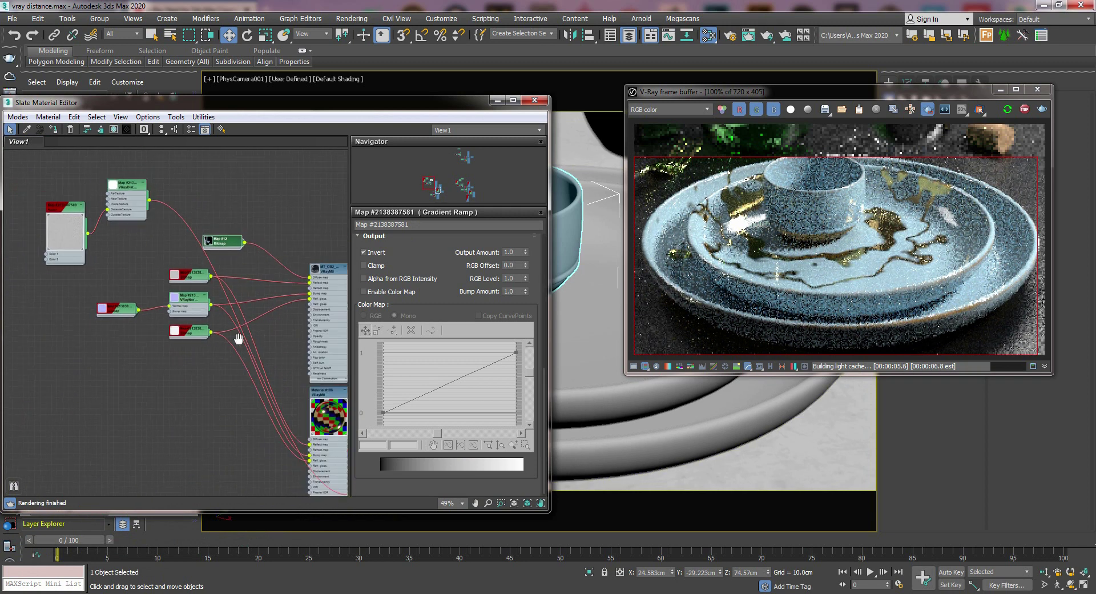
# Place the Gradient Ramp node beside the distance map and slide its ramp flags left.
pyautogui.moveTo(237, 336); pyautogui.dragTo(162, 293, button='middle')
pyautogui.moveTo(284, 379); pyautogui.dragTo(103, 174)
pyautogui.moveTo(103, 175); pyautogui.dragTo(262, 284, button='middle')
pyautogui.scroll(6, 263, 331)
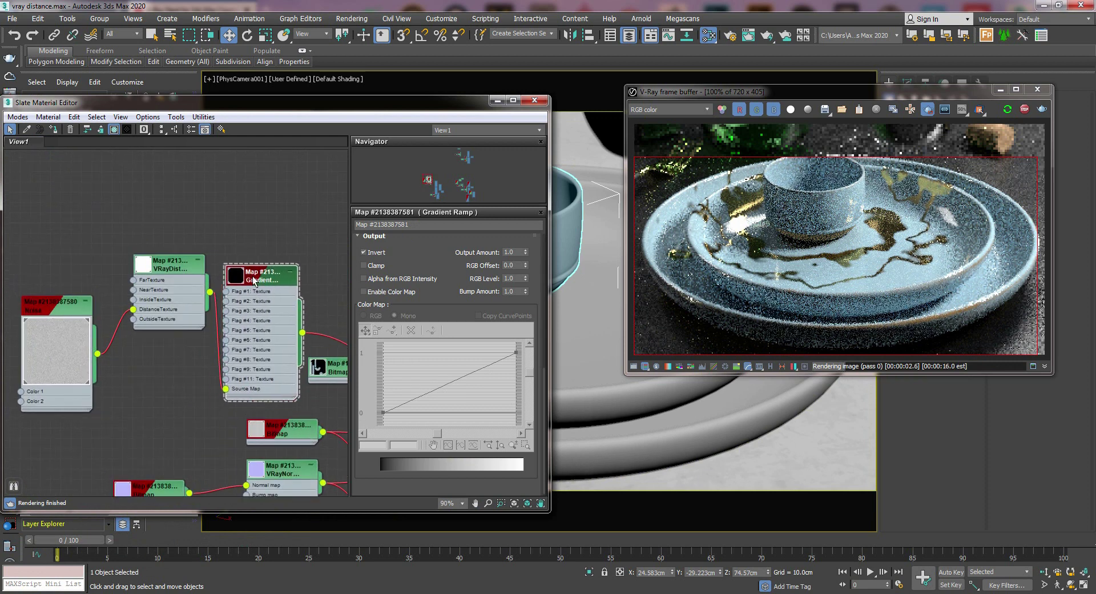
pyautogui.scroll(2, 262, 284)
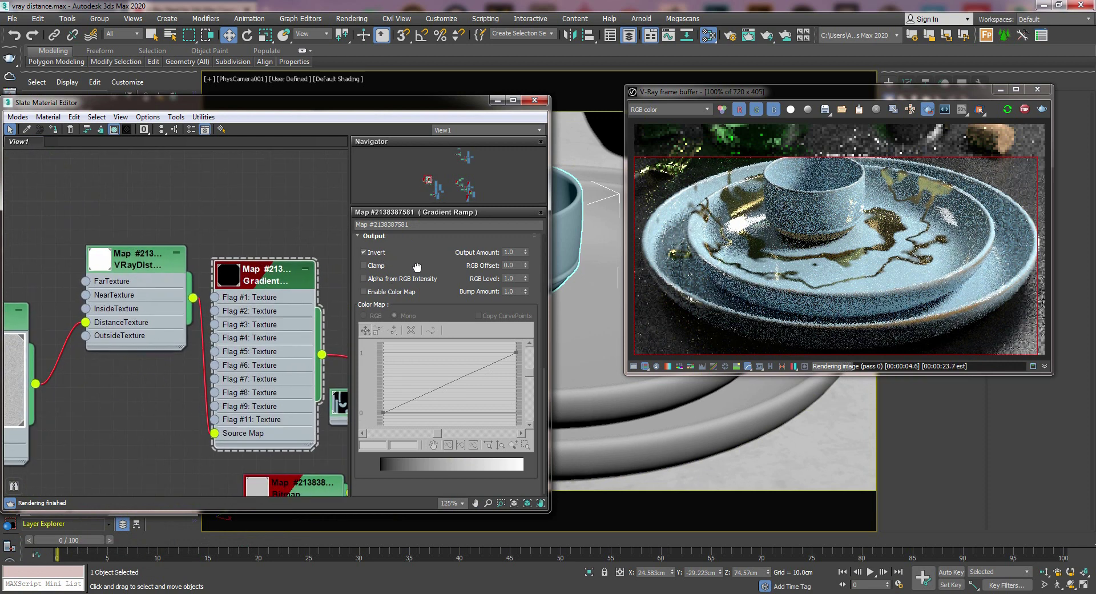
pyautogui.scroll(5, 417, 267)
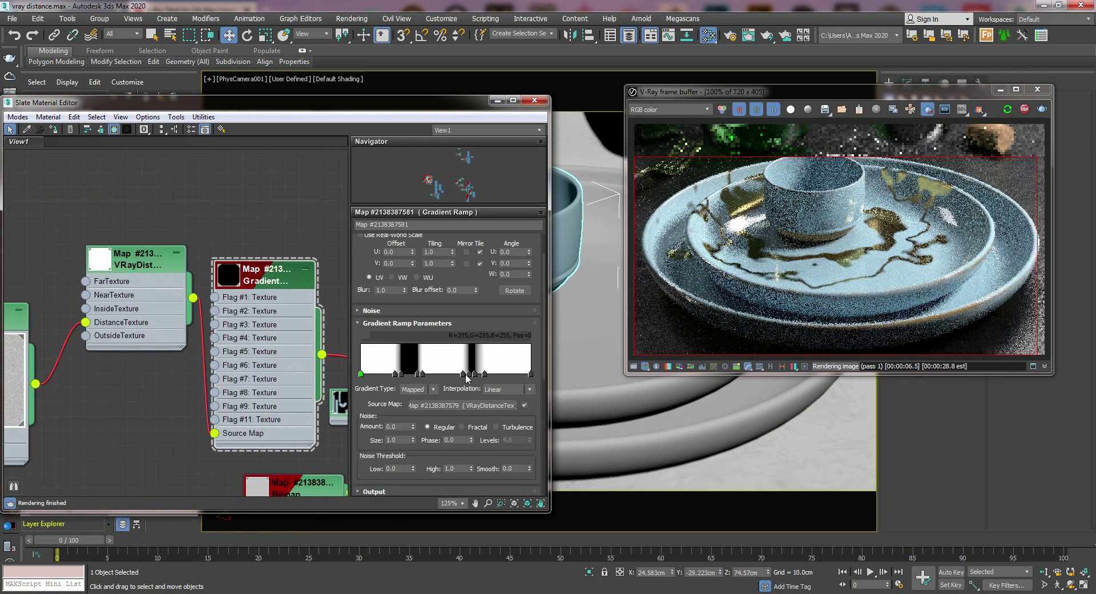
pyautogui.moveTo(463, 374); pyautogui.dragTo(499, 375)
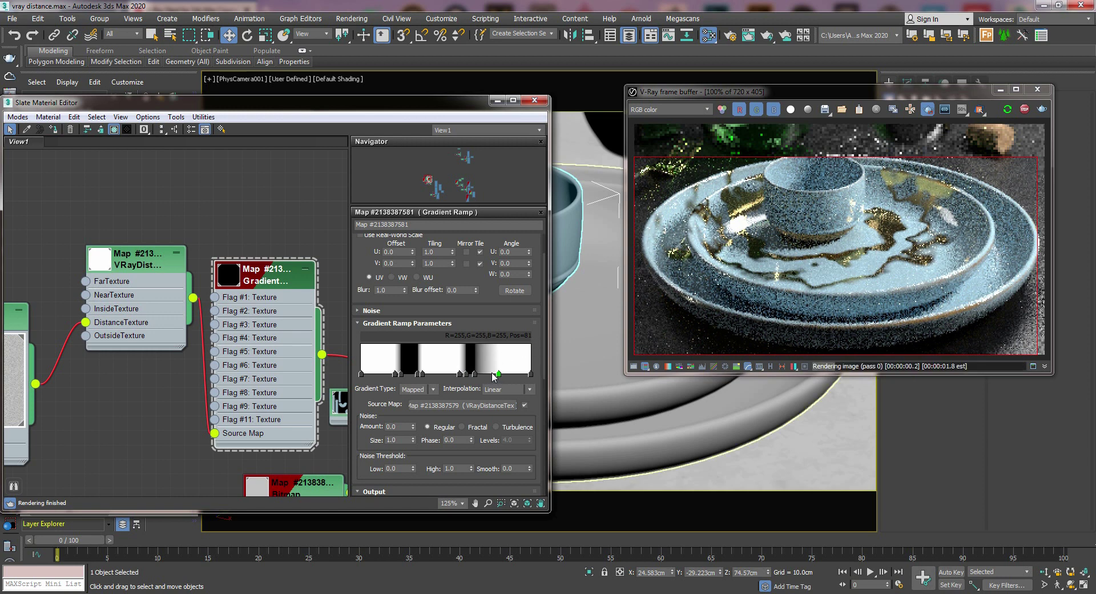
# Move the Gradient Ramp flag from position 81 to 72 and let the V-Ray render finish.
pyautogui.moveTo(499, 375); pyautogui.dragTo(484, 375)
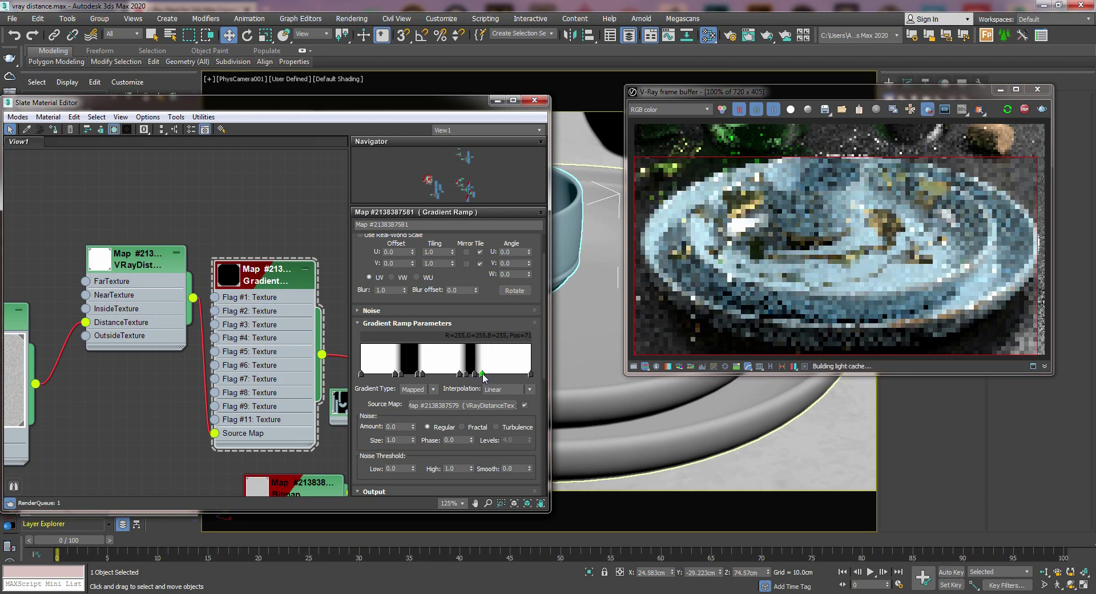
pyautogui.moveTo(209, 298); pyautogui.dragTo(188, 280, button='middle')
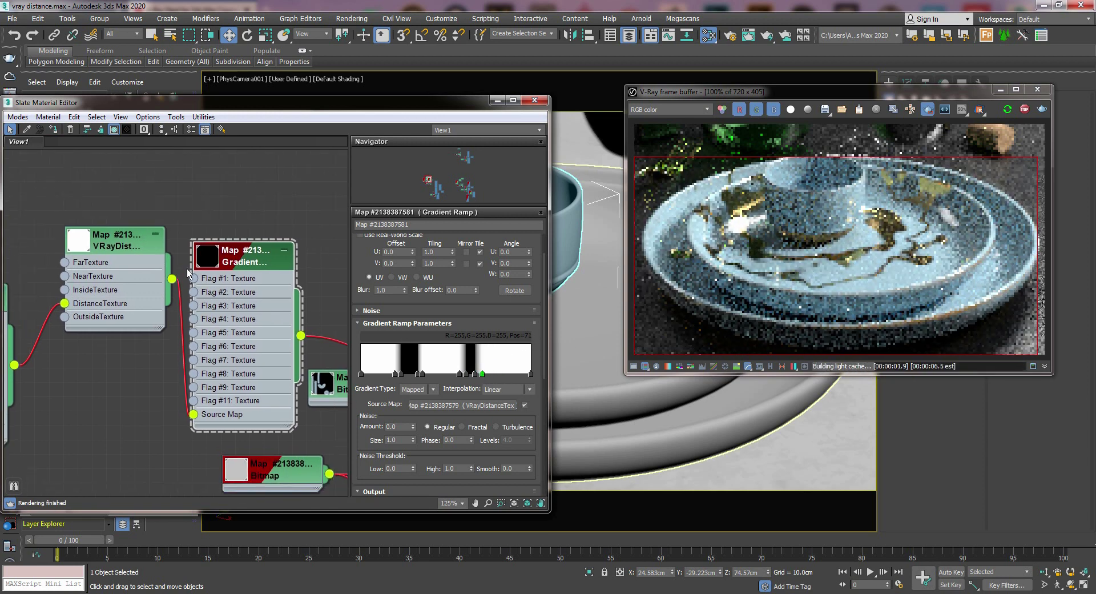
pyautogui.scroll(-6, 186, 280)
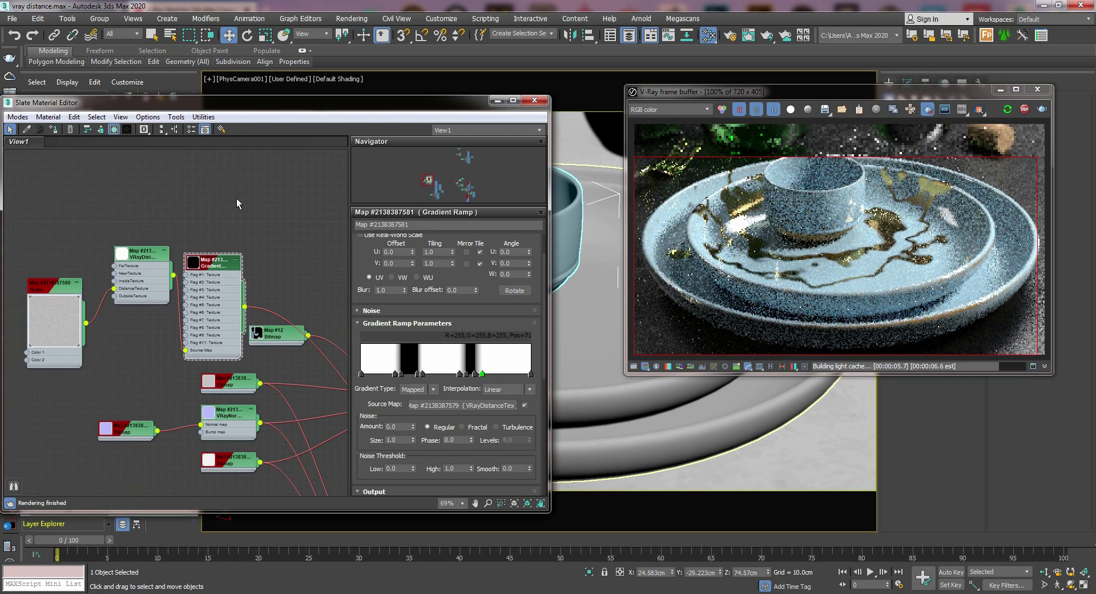
pyautogui.scroll(3, 158, 275)
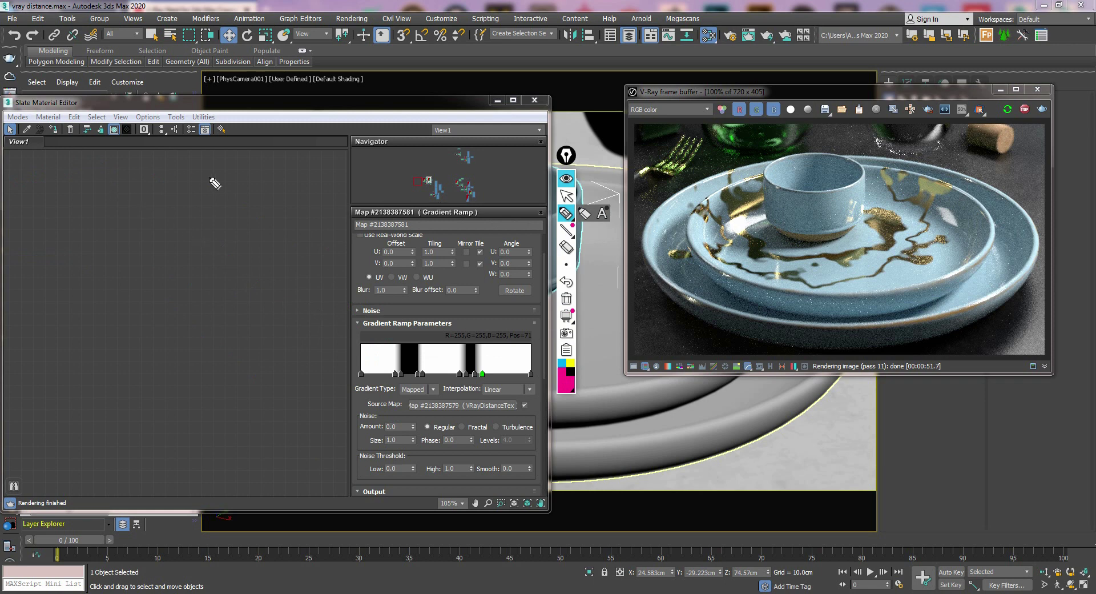
pyautogui.moveTo(212, 158); pyautogui.dragTo(244, 351)
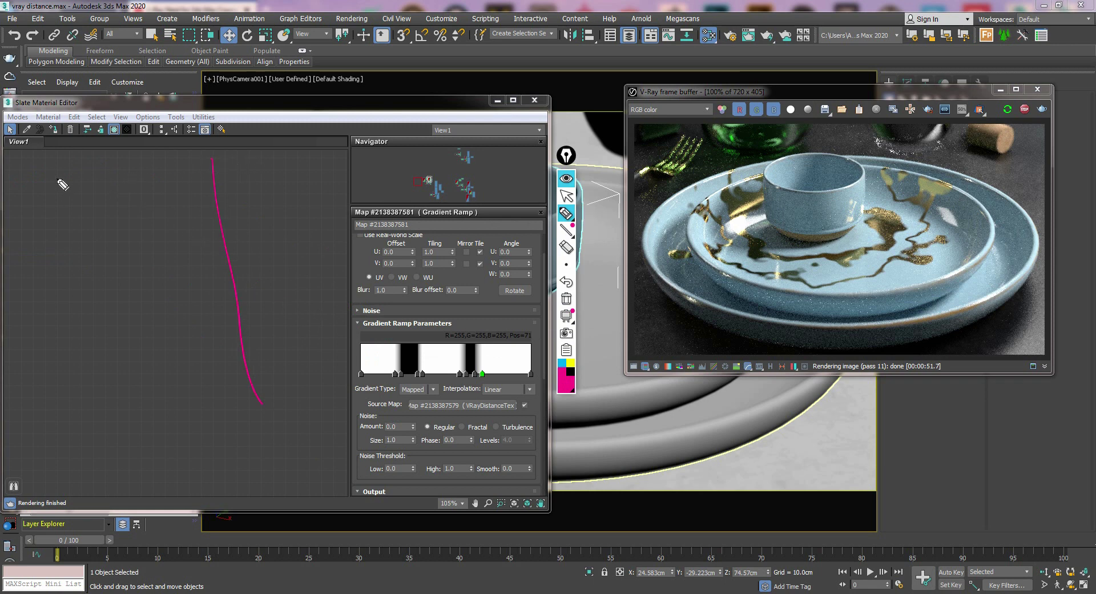
pyautogui.moveTo(46, 153); pyautogui.dragTo(136, 412)
pyautogui.click(560, 365)
pyautogui.moveTo(204, 156); pyautogui.dragTo(259, 404)
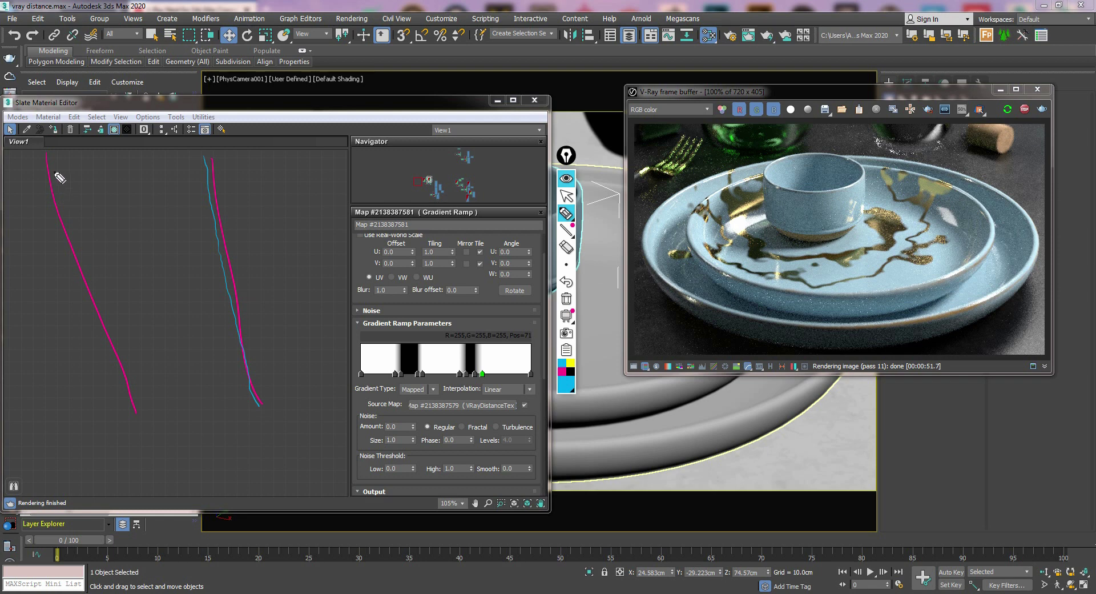
pyautogui.moveTo(51, 152); pyautogui.dragTo(138, 407)
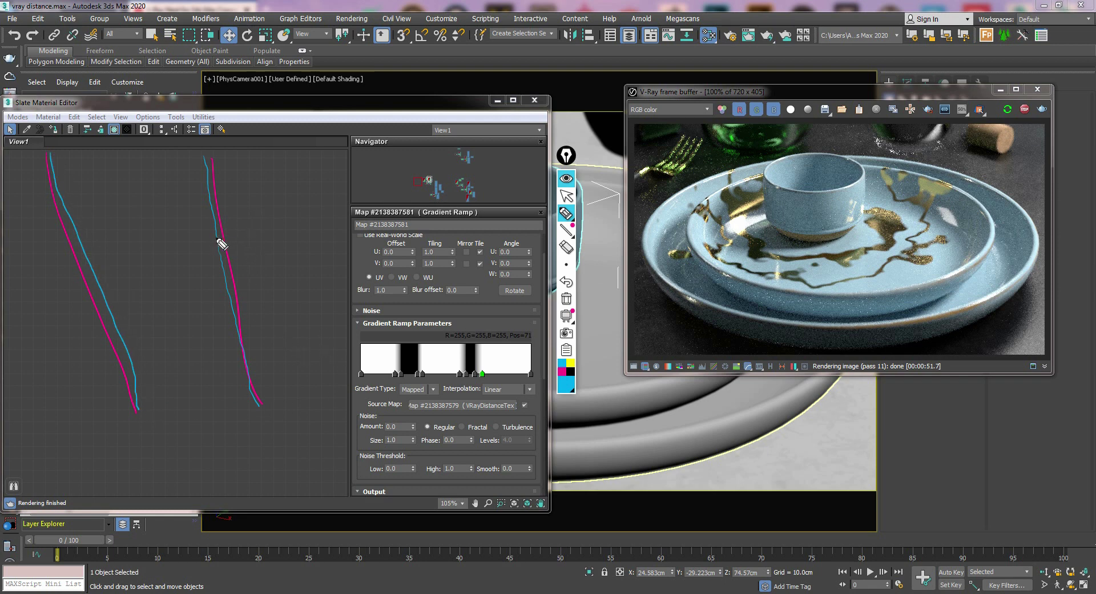
pyautogui.moveTo(221, 234); pyautogui.dragTo(227, 233)
pyautogui.moveTo(138, 189); pyautogui.dragTo(169, 289)
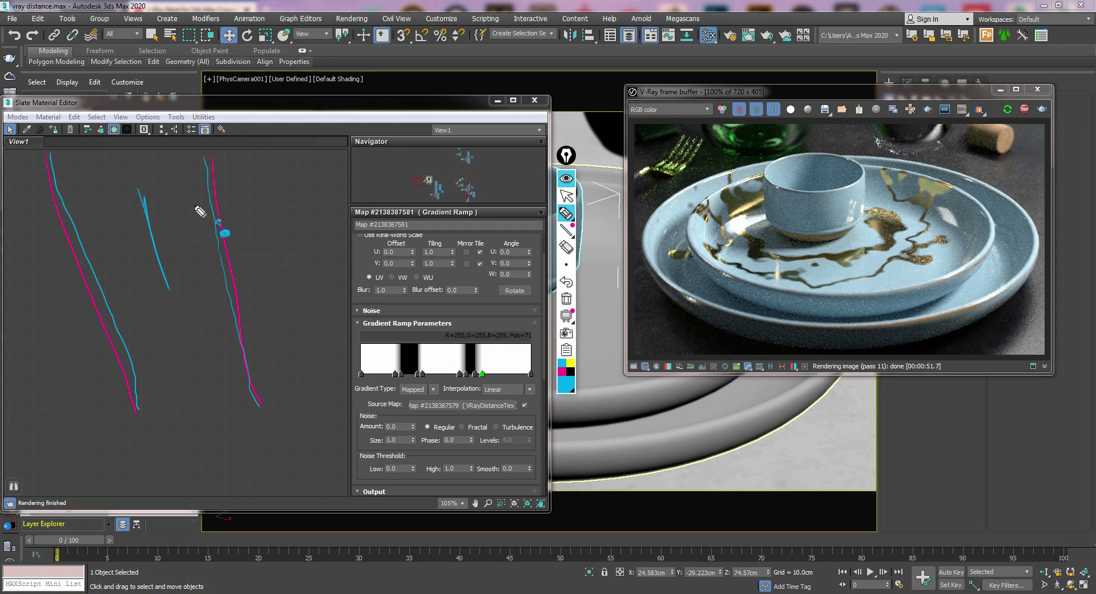
pyautogui.moveTo(172, 203)
pyautogui.mouseDown()
pyautogui.moveTo(219, 199)
pyautogui.moveTo(219, 209)
pyautogui.mouseUp()
pyautogui.moveTo(188, 230)
pyautogui.mouseDown()
pyautogui.moveTo(220, 226)
pyautogui.moveTo(235, 246)
pyautogui.mouseUp()
pyautogui.moveTo(194, 275); pyautogui.dragTo(238, 267)
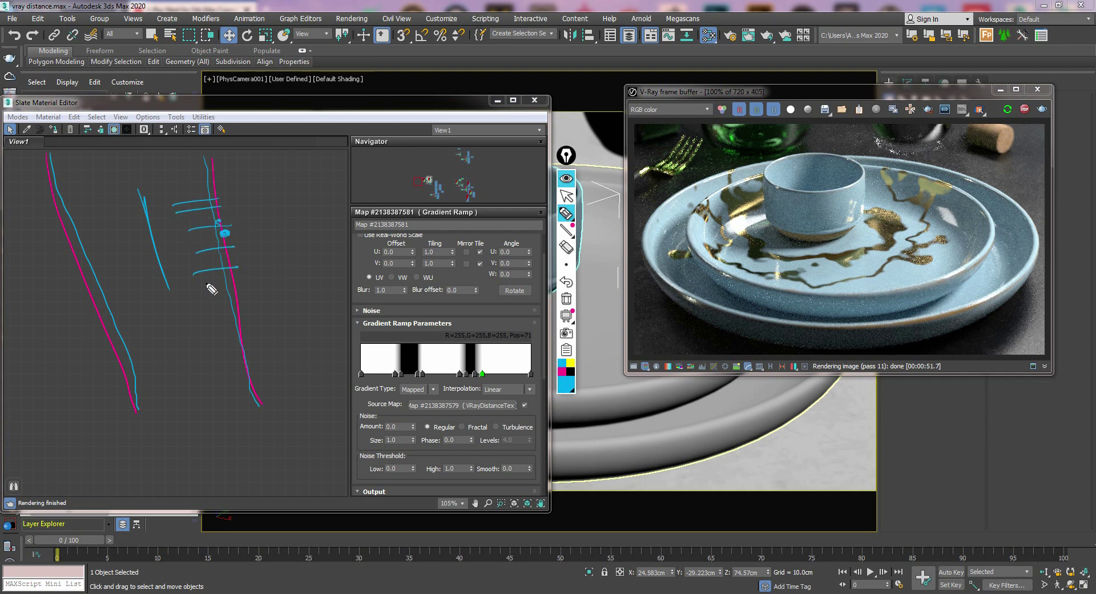
pyautogui.moveTo(200, 297); pyautogui.dragTo(241, 293)
pyautogui.moveTo(201, 322); pyautogui.dragTo(239, 320)
pyautogui.moveTo(211, 341)
pyautogui.mouseDown()
pyautogui.moveTo(251, 338)
pyautogui.moveTo(252, 365)
pyautogui.mouseUp()
pyautogui.moveTo(58, 211); pyautogui.dragTo(87, 209)
pyautogui.moveTo(68, 245); pyautogui.dragTo(103, 249)
pyautogui.moveTo(94, 283); pyautogui.dragTo(117, 282)
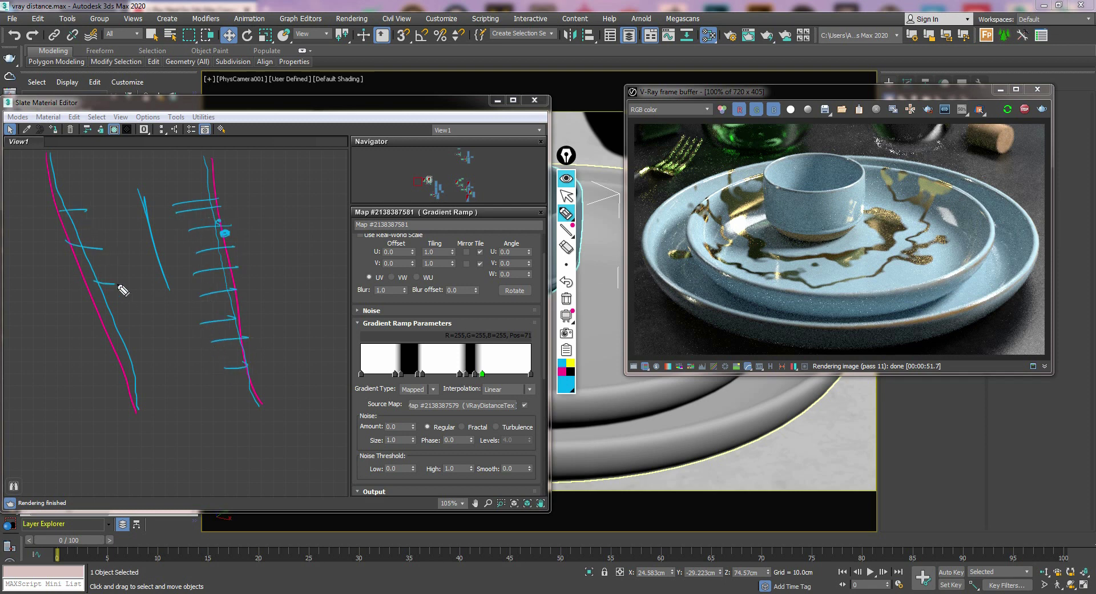
pyautogui.moveTo(327, 394)
pyautogui.mouseDown()
pyautogui.moveTo(268, 257)
pyautogui.moveTo(101, 214)
pyautogui.moveTo(91, 198)
pyautogui.moveTo(153, 346)
pyautogui.moveTo(296, 274)
pyautogui.moveTo(307, 377)
pyautogui.mouseUp()
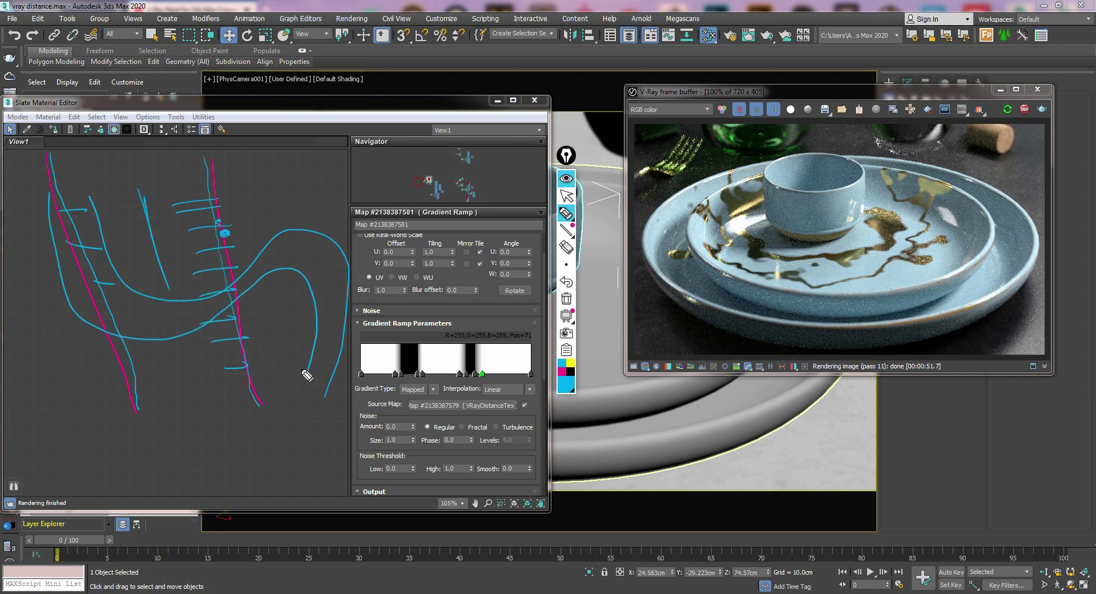
pyautogui.moveTo(318, 227); pyautogui.dragTo(317, 248)
pyautogui.moveTo(297, 228)
pyautogui.mouseDown()
pyautogui.moveTo(298, 237)
pyautogui.moveTo(280, 235)
pyautogui.mouseUp()
pyautogui.moveTo(242, 244)
pyautogui.mouseDown()
pyautogui.moveTo(249, 255)
pyautogui.moveTo(209, 297)
pyautogui.mouseUp()
pyautogui.moveTo(188, 298)
pyautogui.mouseDown()
pyautogui.moveTo(188, 308)
pyautogui.moveTo(158, 304)
pyautogui.mouseUp()
pyautogui.moveTo(138, 290); pyautogui.dragTo(103, 266)
pyautogui.moveTo(100, 226); pyautogui.dragTo(91, 227)
pyautogui.moveTo(99, 204); pyautogui.dragTo(58, 230)
pyautogui.moveTo(53, 256); pyautogui.dragTo(66, 285)
pyautogui.moveTo(59, 306); pyautogui.dragTo(72, 306)
pyautogui.moveTo(80, 328); pyautogui.dragTo(111, 341)
pyautogui.moveTo(139, 340)
pyautogui.mouseDown()
pyautogui.moveTo(135, 347)
pyautogui.moveTo(162, 344)
pyautogui.mouseUp()
pyautogui.moveTo(184, 330); pyautogui.dragTo(184, 339)
pyautogui.moveTo(206, 324)
pyautogui.mouseDown()
pyautogui.moveTo(206, 333)
pyautogui.moveTo(227, 314)
pyautogui.mouseUp()
pyautogui.moveTo(246, 288)
pyautogui.mouseDown()
pyautogui.moveTo(246, 298)
pyautogui.moveTo(267, 278)
pyautogui.mouseUp()
pyautogui.moveTo(315, 312); pyautogui.dragTo(324, 314)
pyautogui.moveTo(313, 327); pyautogui.dragTo(311, 346)
pyautogui.moveTo(298, 360); pyautogui.dragTo(306, 365)
pyautogui.moveTo(344, 246); pyautogui.dragTo(333, 250)
pyautogui.moveTo(356, 264); pyautogui.dragTo(349, 266)
pyautogui.moveTo(360, 292); pyautogui.dragTo(340, 314)
pyautogui.moveTo(348, 338); pyautogui.dragTo(341, 339)
pyautogui.click(566, 299)
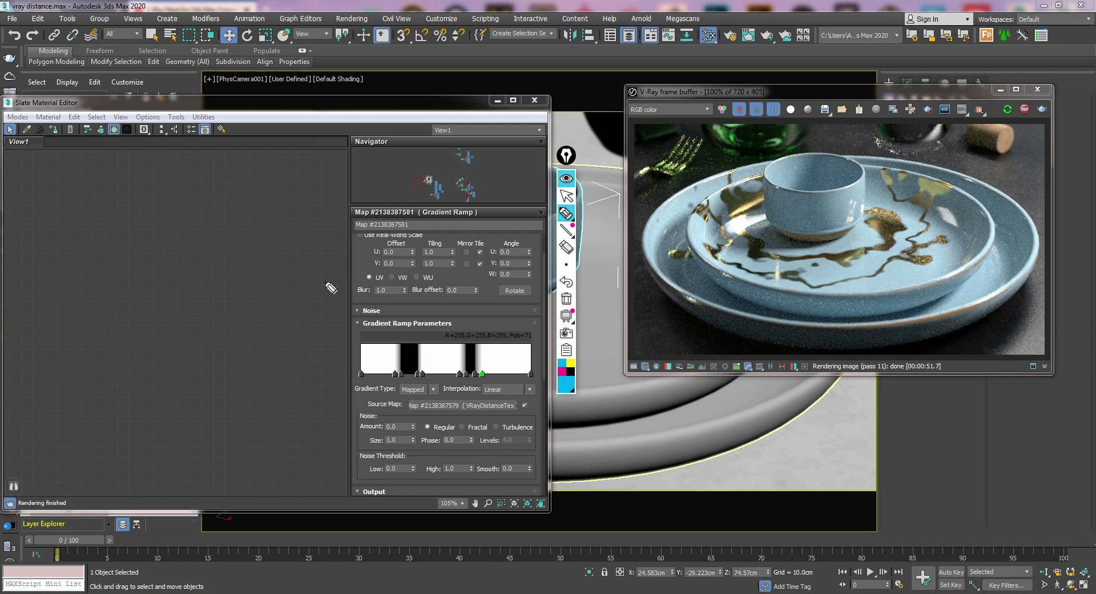
# Draw a long cyan line across the view with short dashes along it.
pyautogui.moveTo(366, 250); pyautogui.dragTo(80, 373)
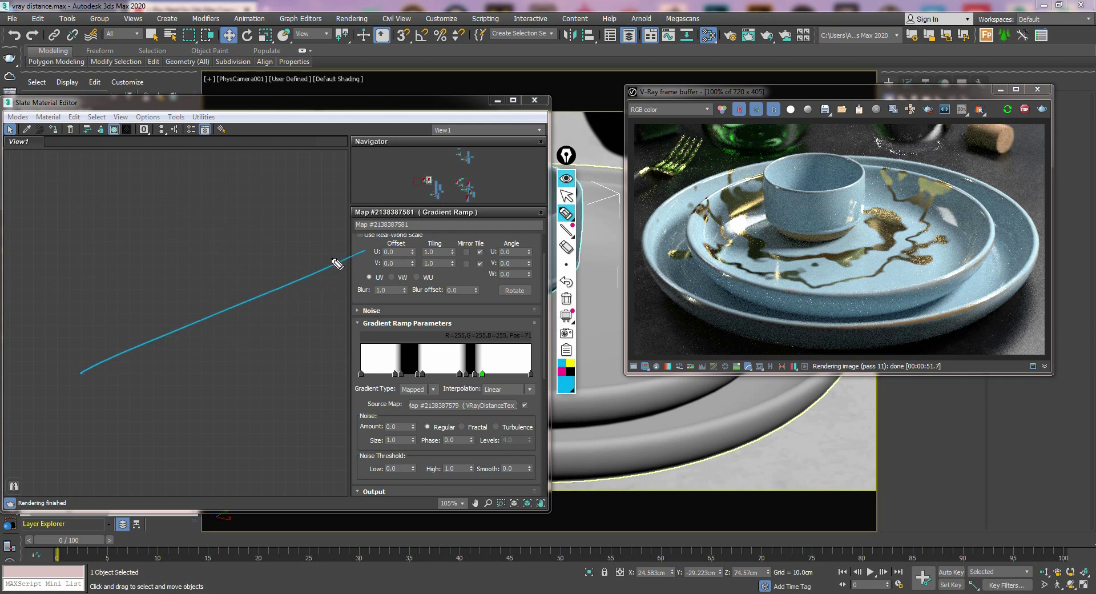
pyautogui.moveTo(342, 250); pyautogui.dragTo(337, 251)
pyautogui.moveTo(330, 257); pyautogui.dragTo(323, 266)
pyautogui.moveTo(313, 274); pyautogui.dragTo(291, 266)
pyautogui.moveTo(276, 271); pyautogui.dragTo(256, 291)
pyautogui.moveTo(244, 304); pyautogui.dragTo(182, 322)
# Add more dashes and a parallel stroke, then circle the line with an ellipse.
pyautogui.moveTo(176, 321); pyautogui.dragTo(172, 321)
pyautogui.moveTo(152, 335); pyautogui.dragTo(119, 345)
pyautogui.moveTo(108, 362); pyautogui.dragTo(84, 358)
pyautogui.moveTo(78, 360); pyautogui.dragTo(72, 362)
pyautogui.moveTo(228, 305); pyautogui.dragTo(255, 295)
pyautogui.click(566, 213)
pyautogui.moveTo(211, 222)
pyautogui.mouseDown()
pyautogui.moveTo(150, 235)
pyautogui.moveTo(288, 217)
pyautogui.mouseUp()
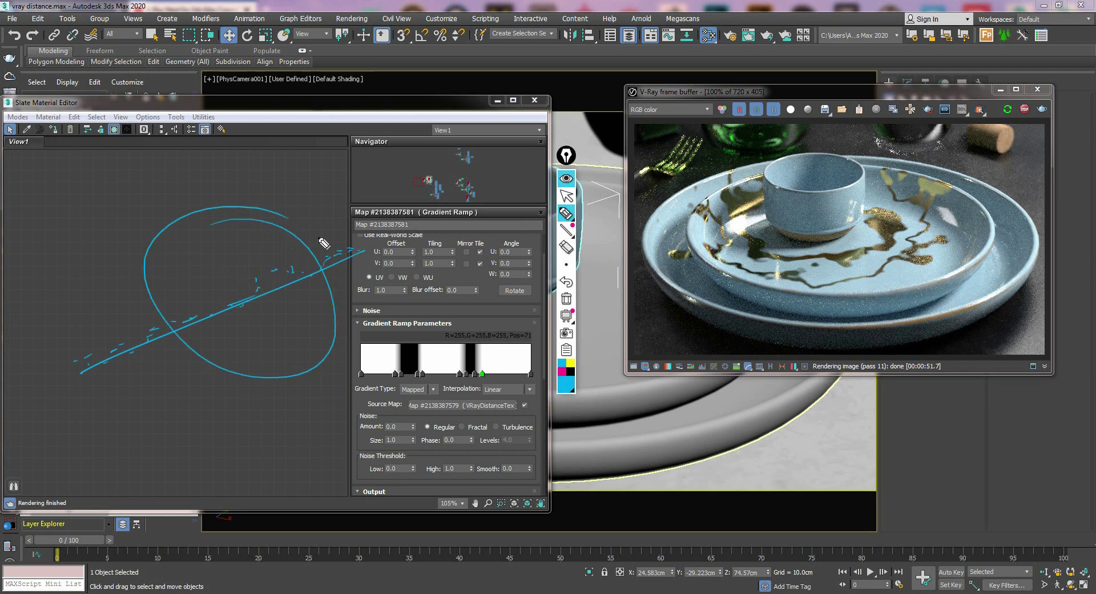